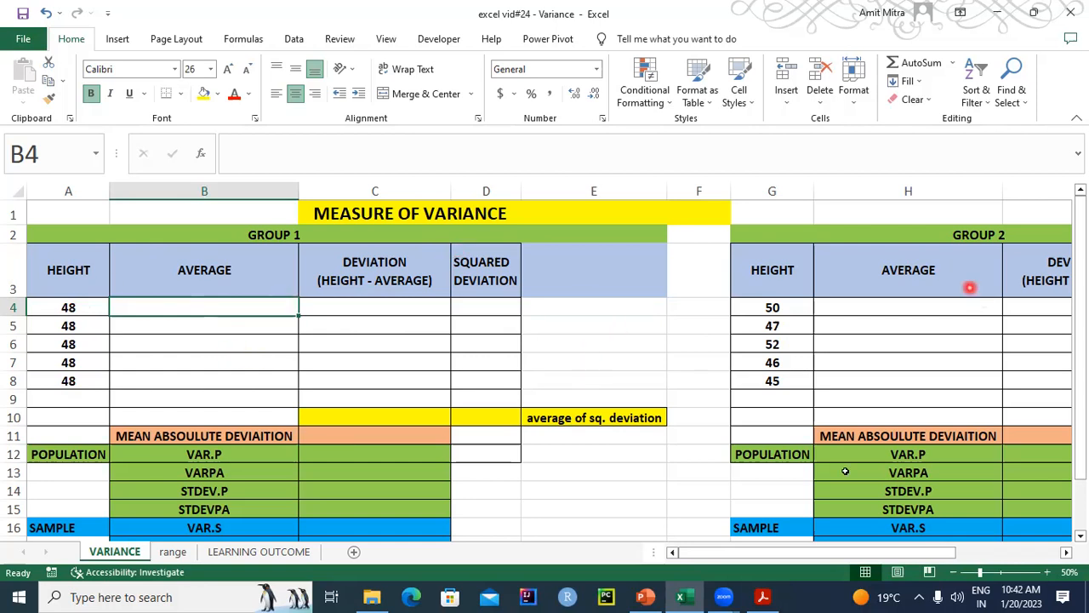
- Calculate the Group 1 average height in B4 with the AVERAGE function over A4:A8
left_click_drag(749, 553, 831, 563)
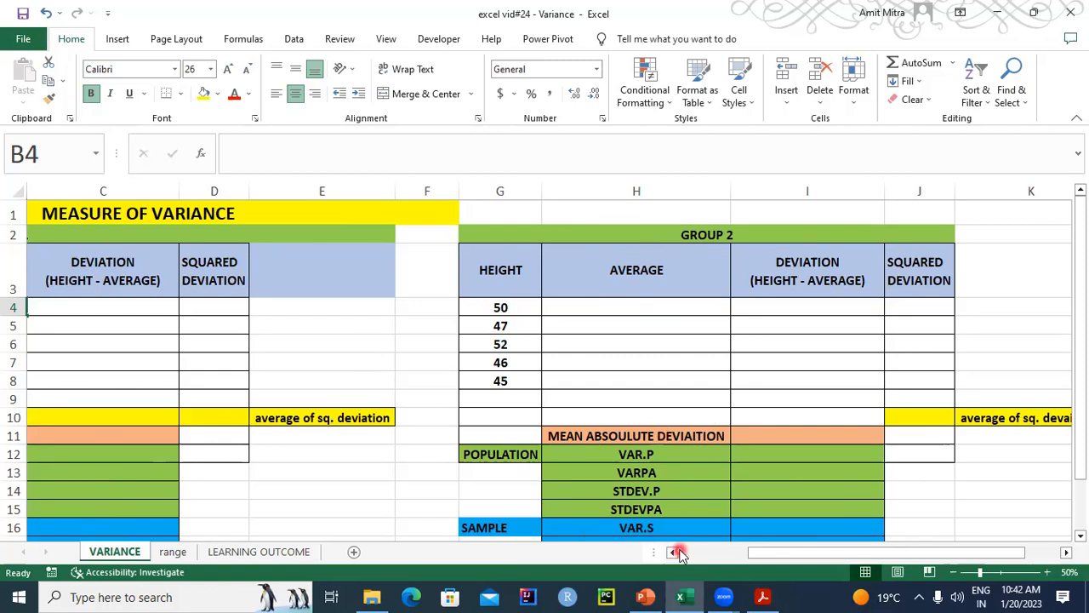
left_click_drag(781, 555, 688, 555)
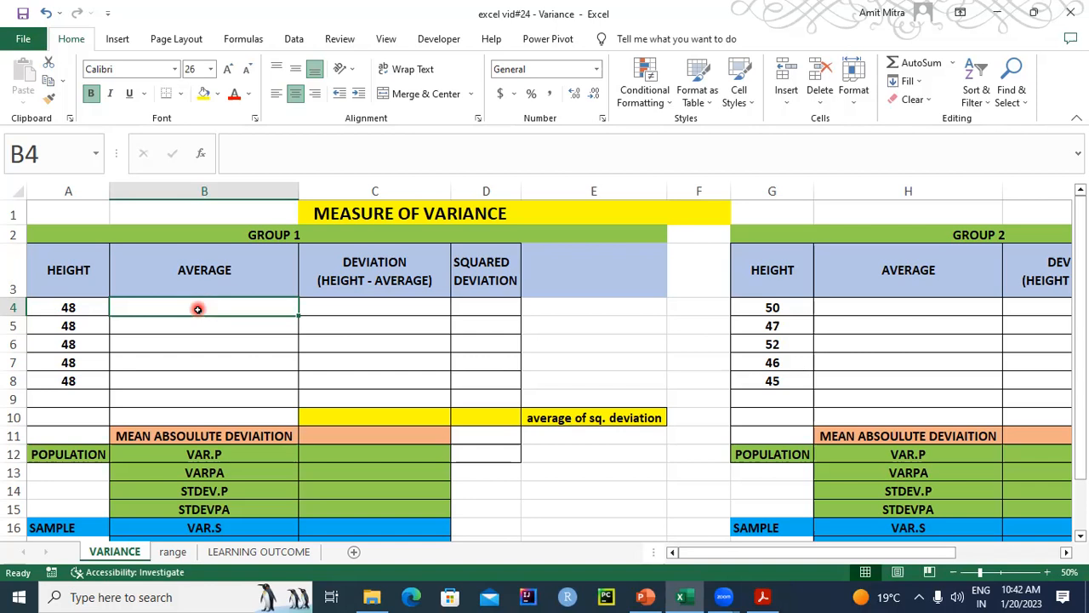
type("=AVERAGE")
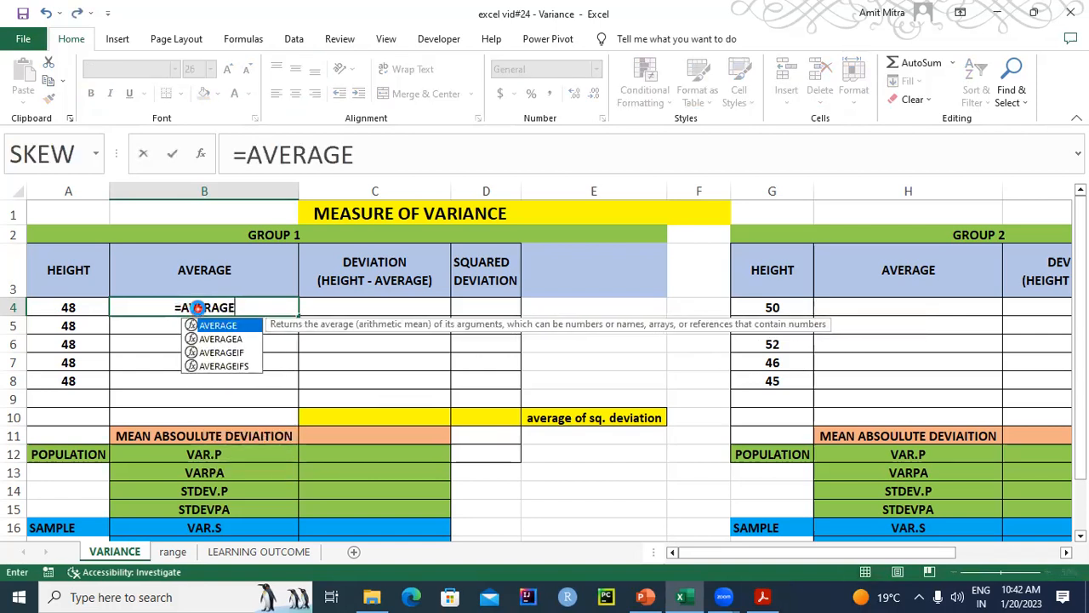
key("ctrl+a")
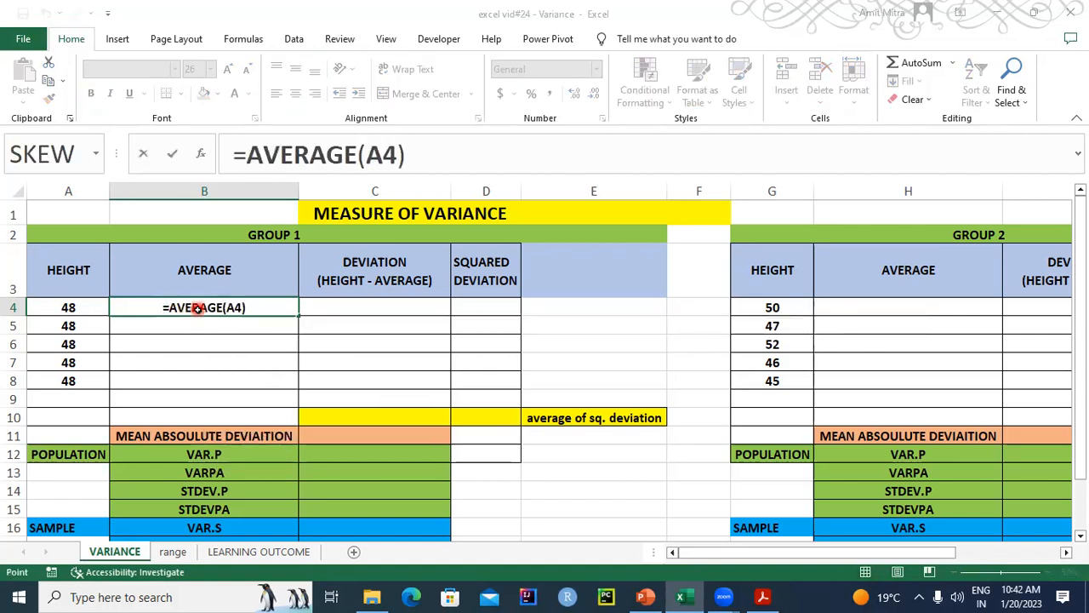
key("BackSpace")
left_click_drag(72, 308, 76, 381)
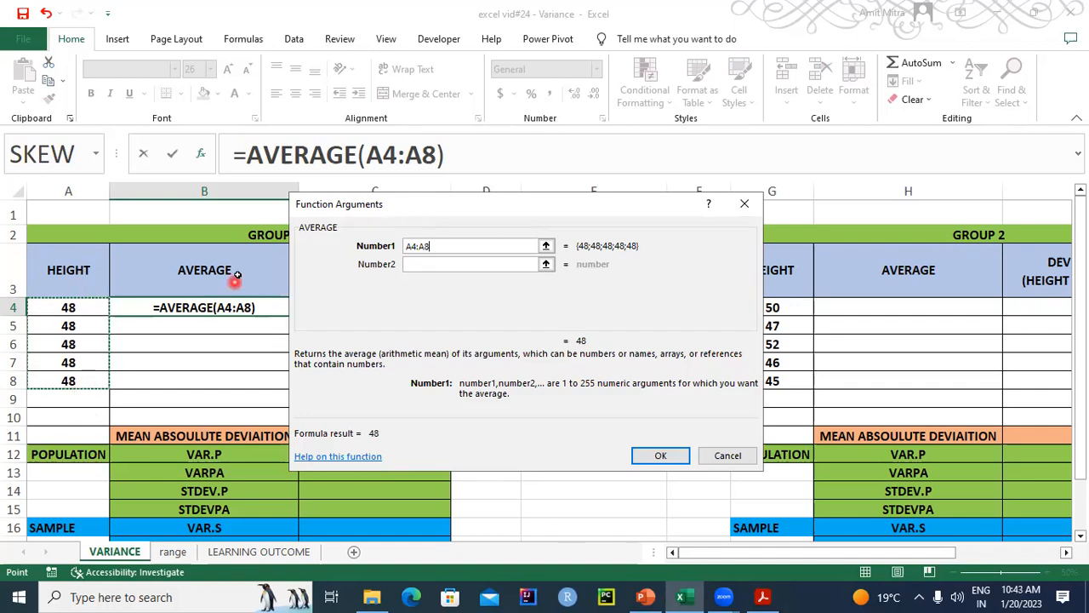
left_click(661, 458)
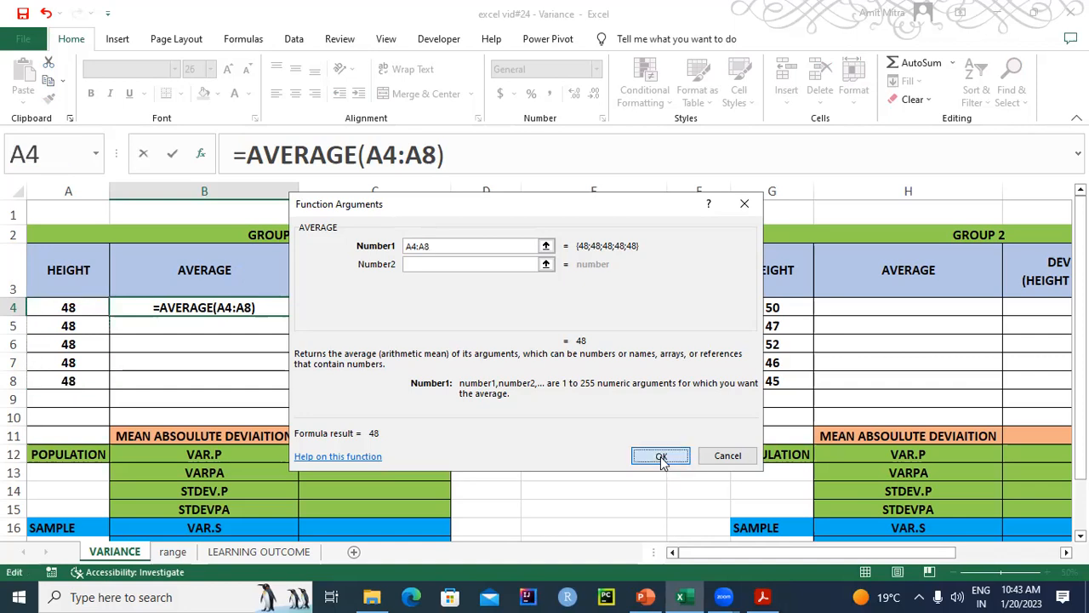
- Make the range in B4's average formula absolute as $A$4:$A$8 and copy the formula down through B8
double_click(236, 304)
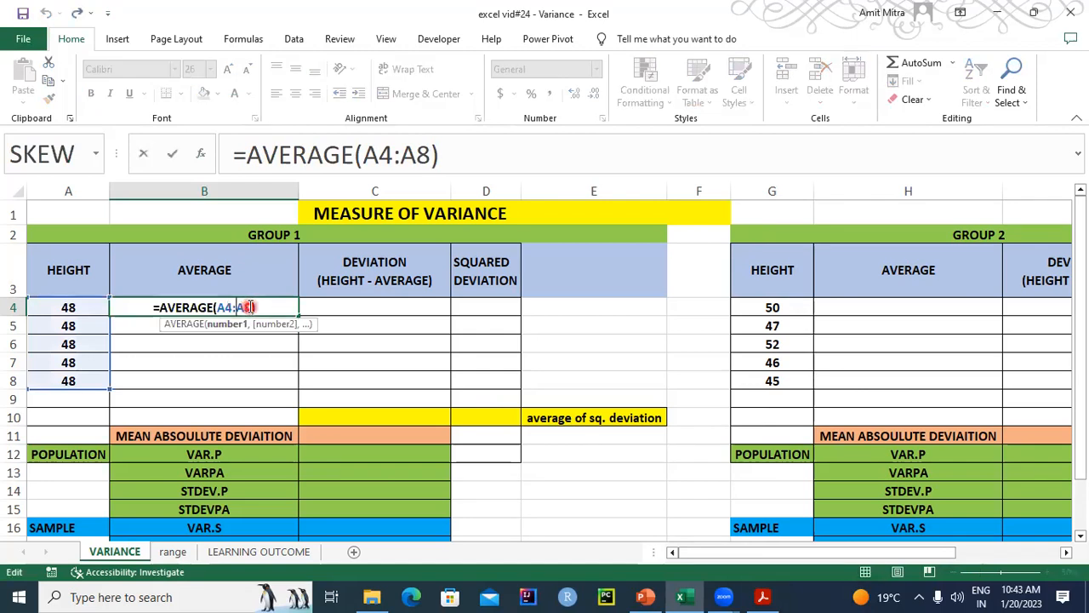
left_click_drag(243, 307, 217, 308)
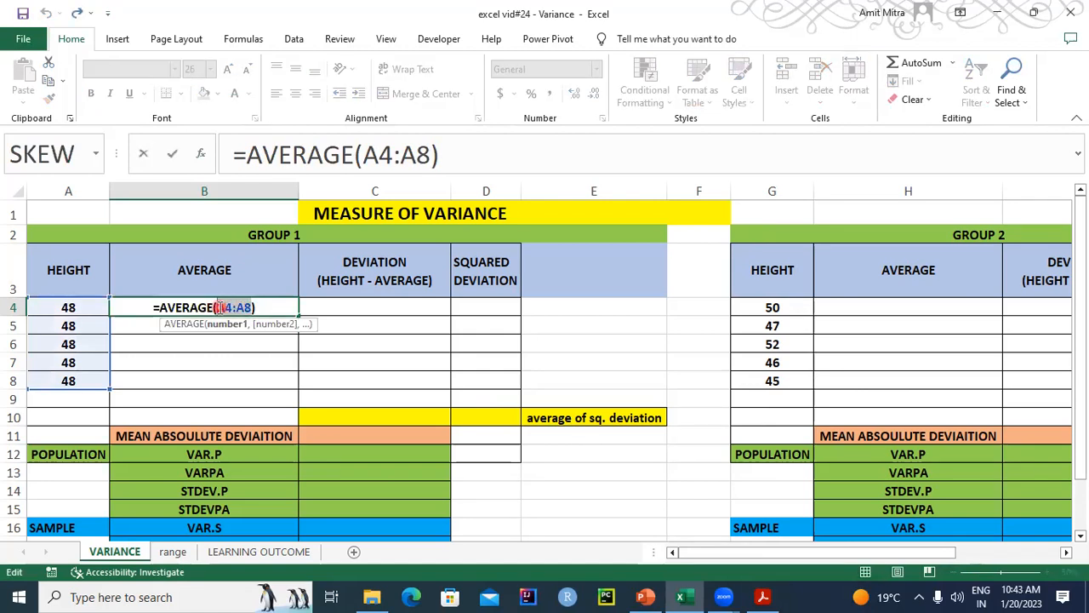
key("F4")
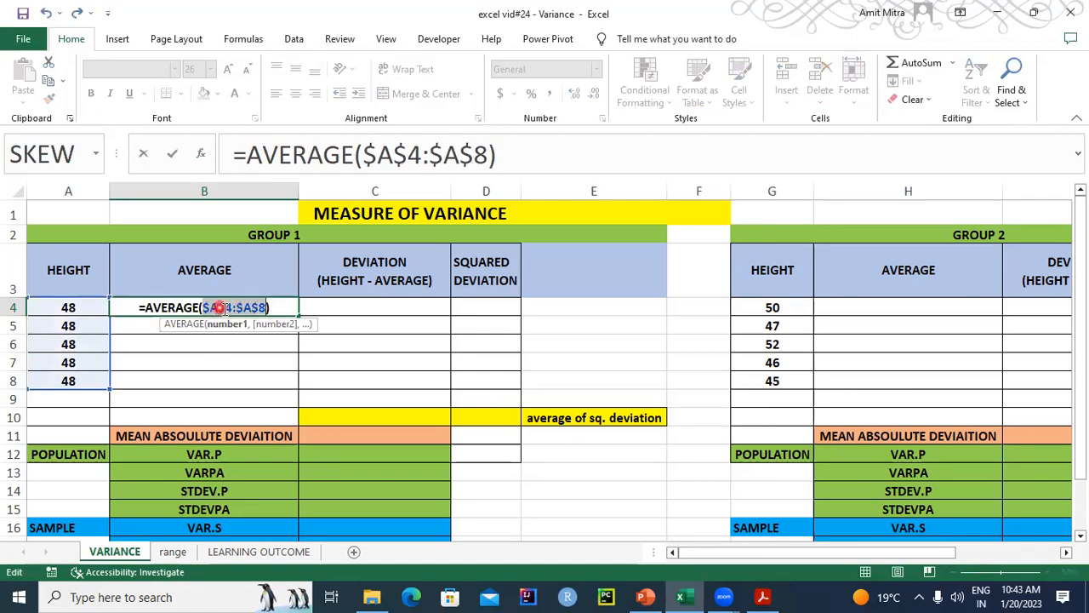
key("Return")
left_click(269, 306)
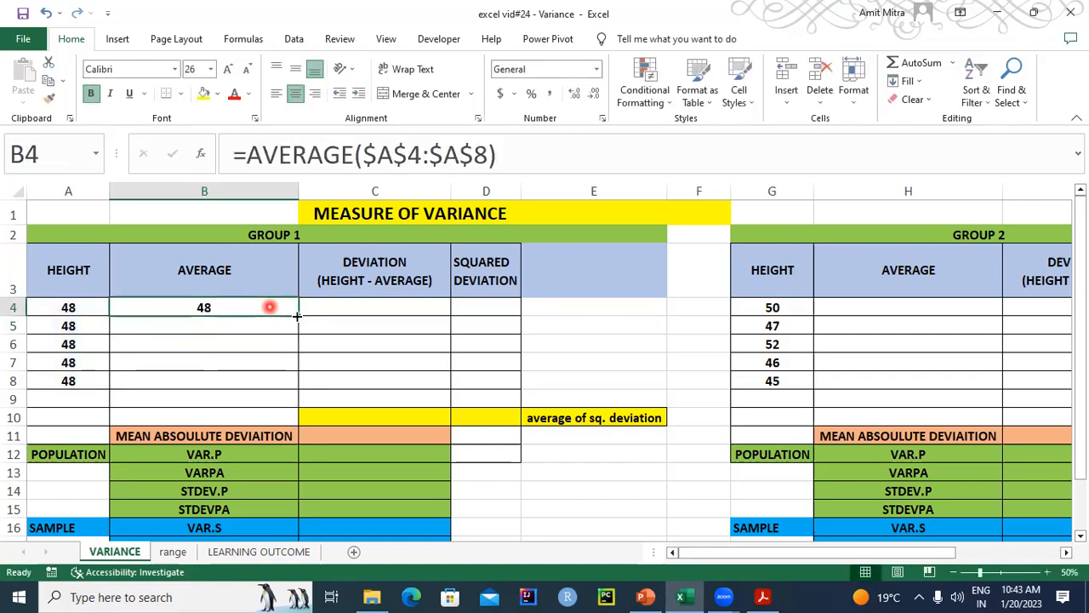
left_click_drag(297, 315, 297, 390)
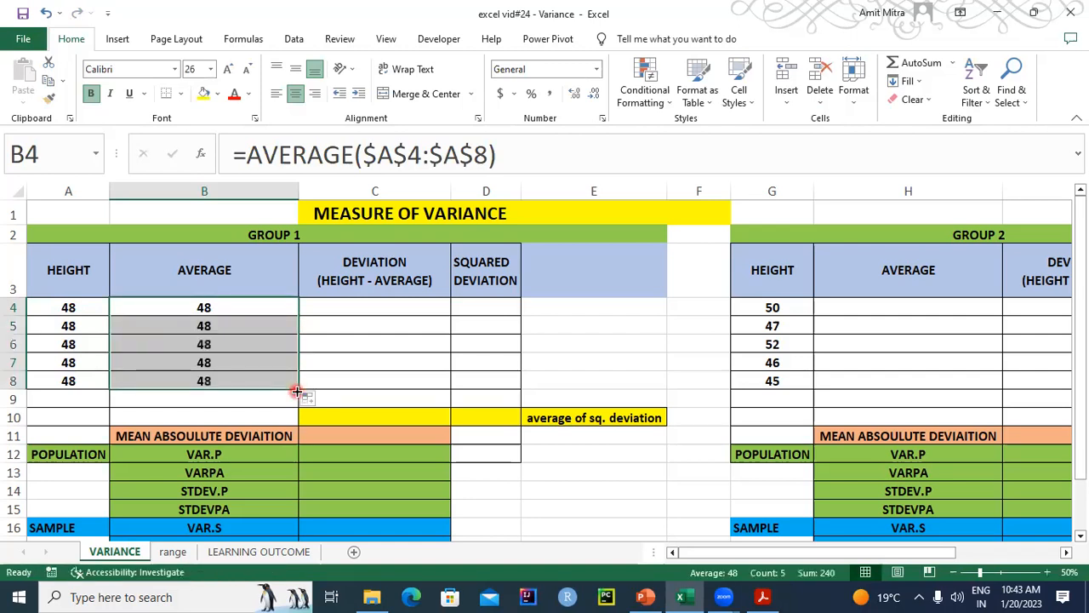
left_click(199, 329)
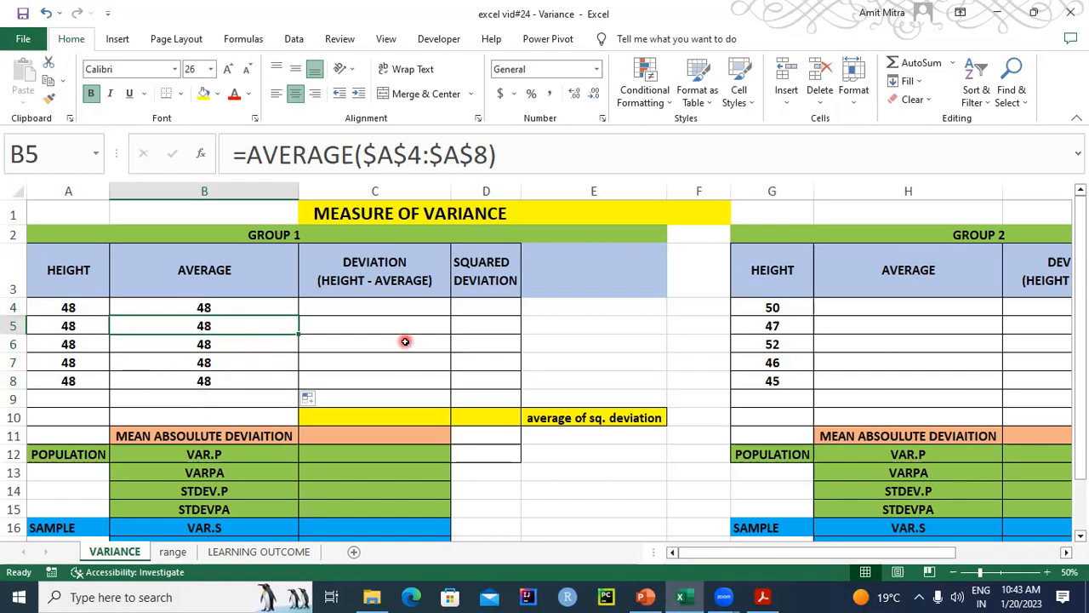
- Enter the first Group 1 deviation in C4 as height minus average with the formula =A4-B4
left_click(389, 307)
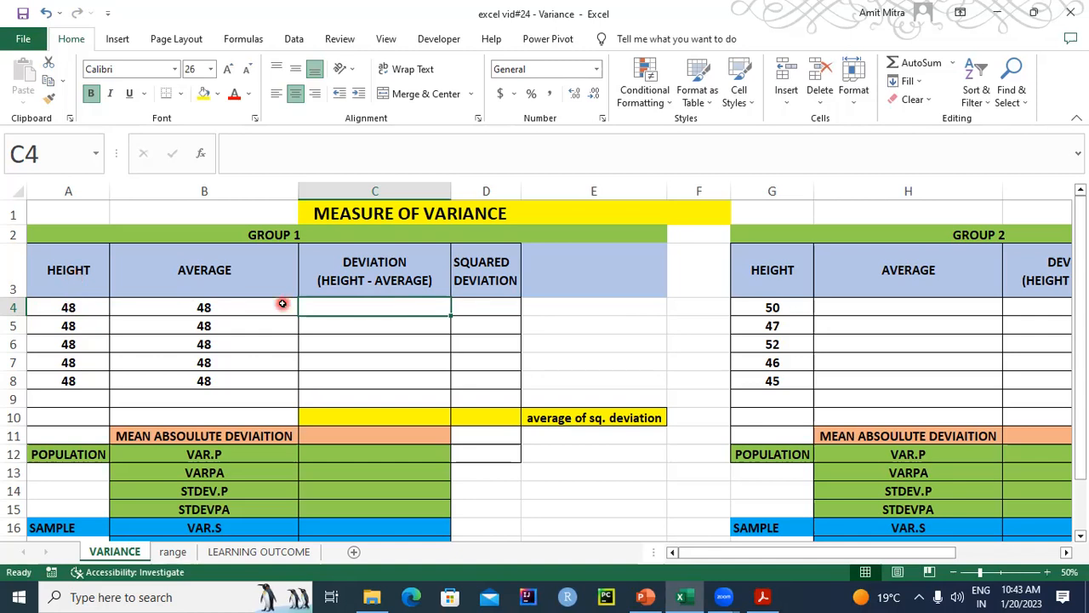
type("=")
left_click(67, 306)
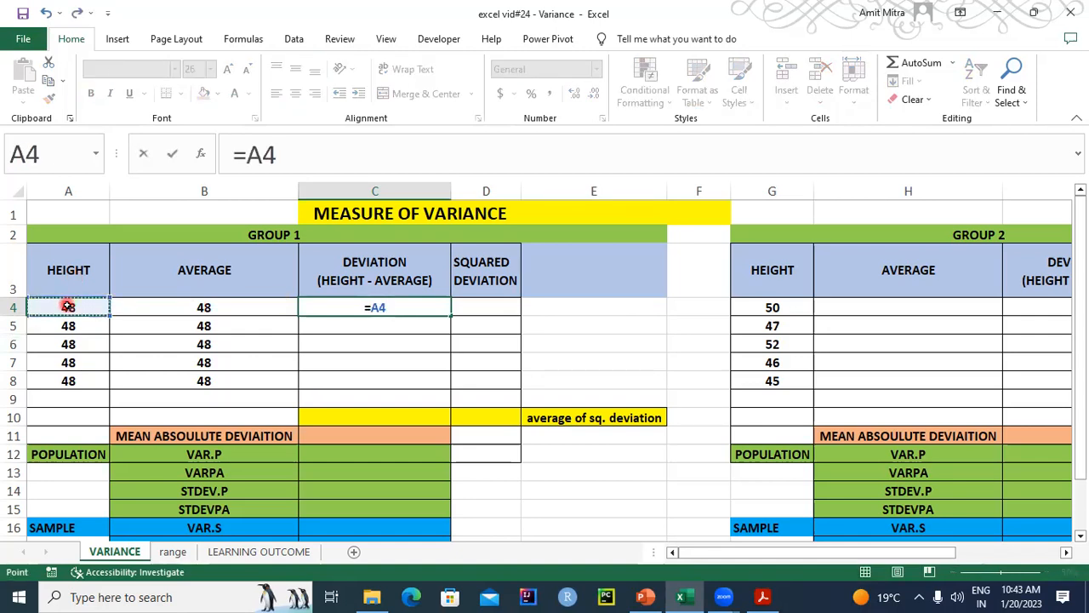
type("-")
left_click(261, 308)
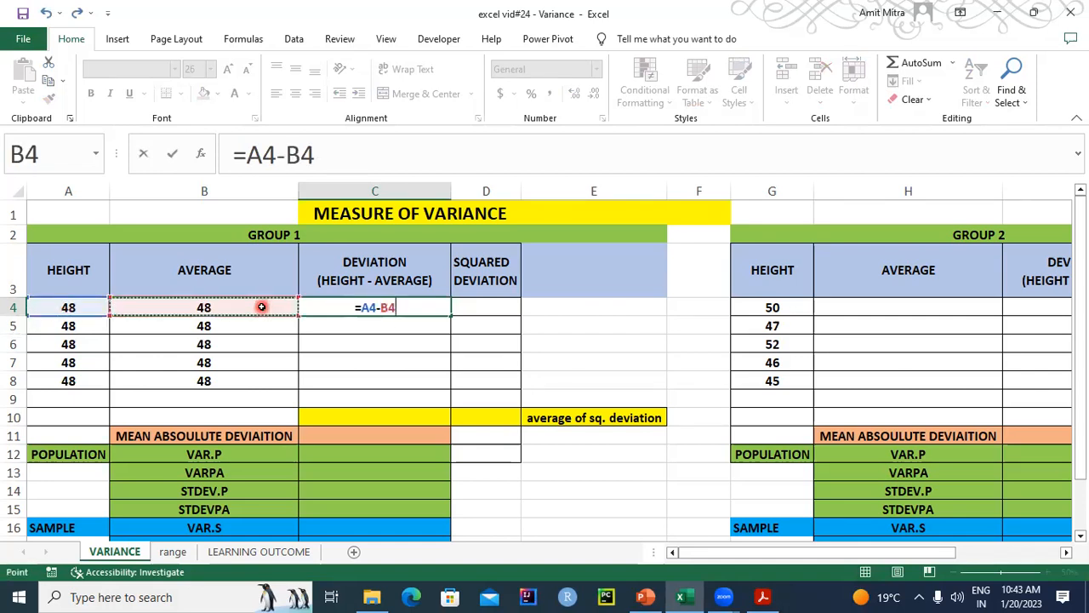
key("Return")
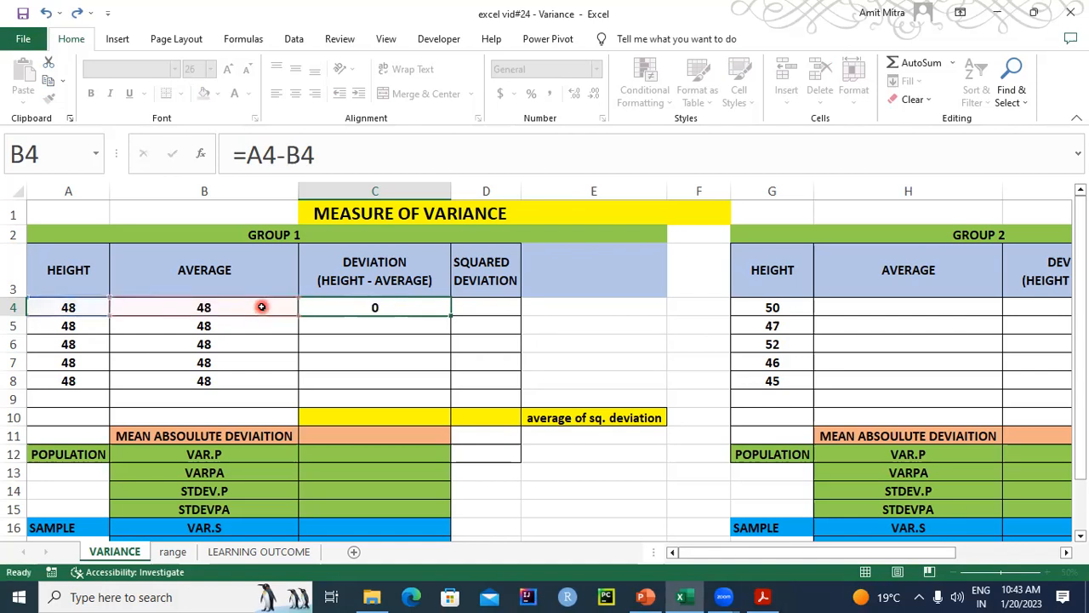
- Copy the deviation formula from C4 down through C8
left_click(421, 312)
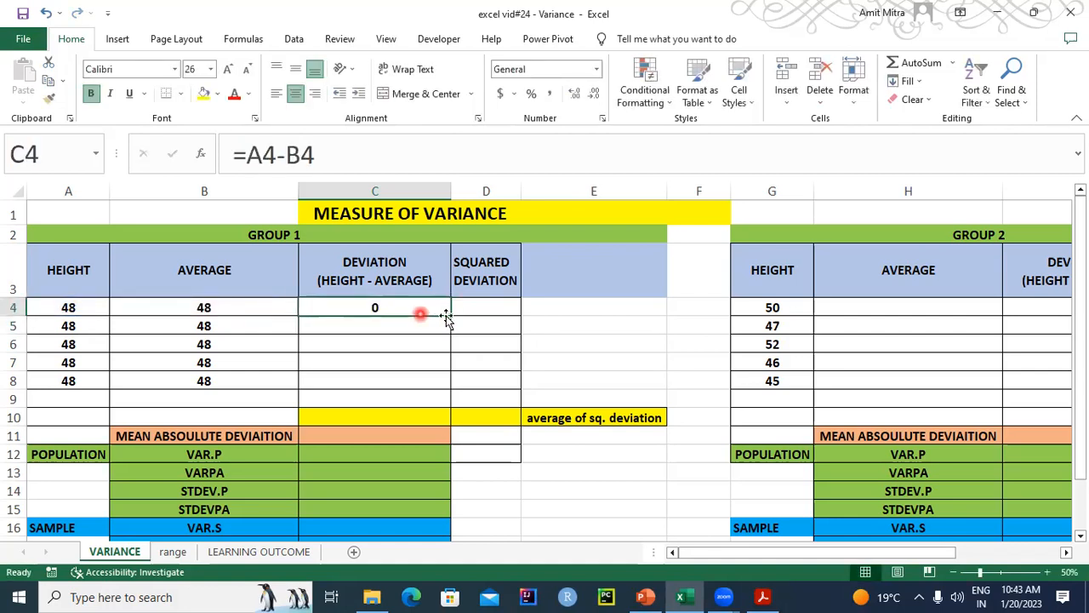
left_click_drag(448, 315, 452, 390)
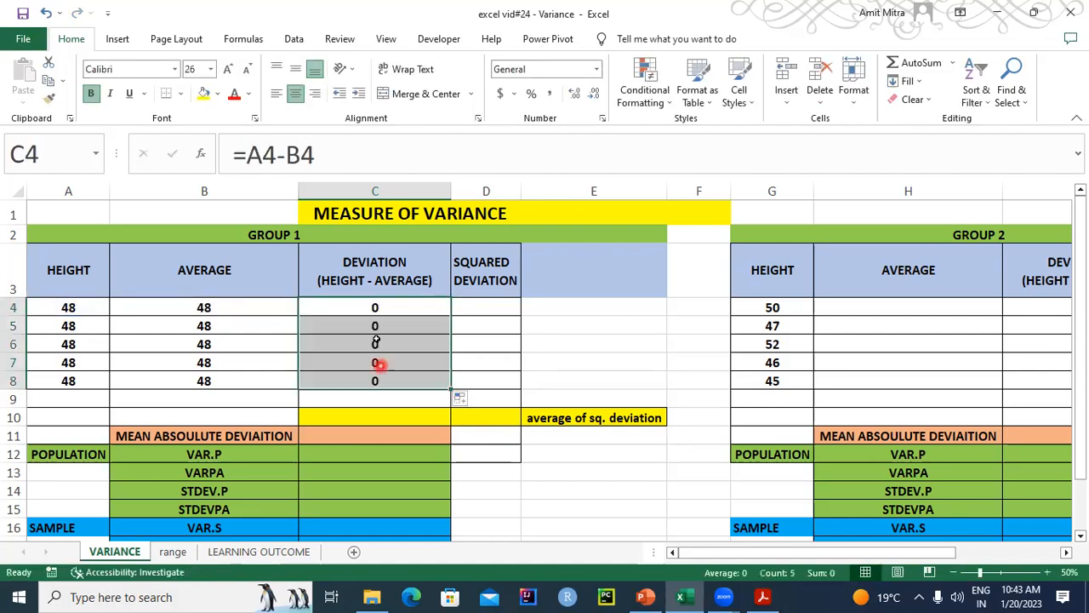
left_click(362, 315)
left_click(345, 411)
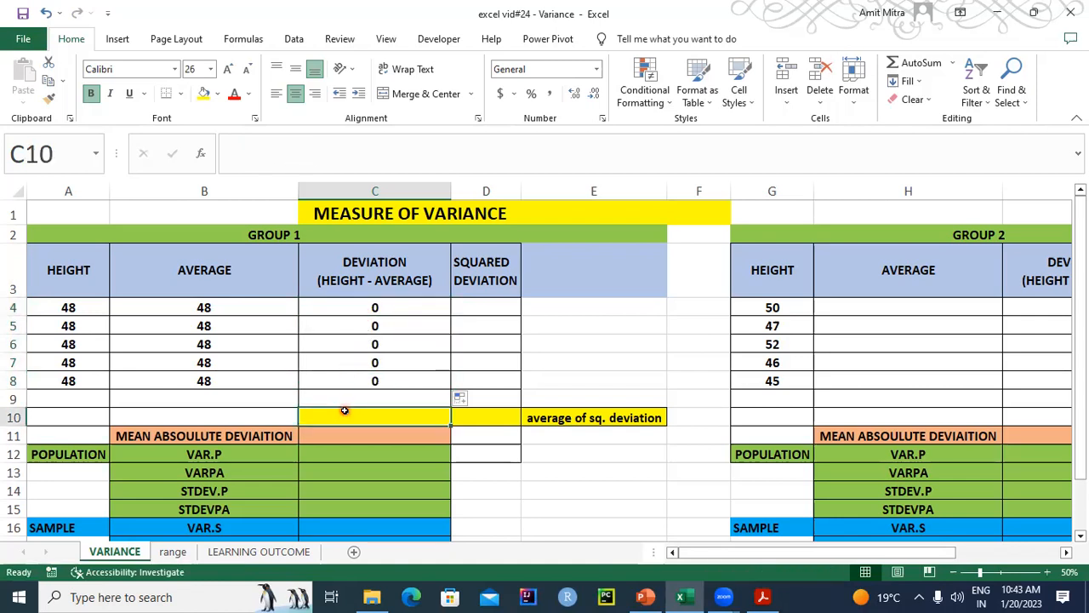
left_click(347, 400)
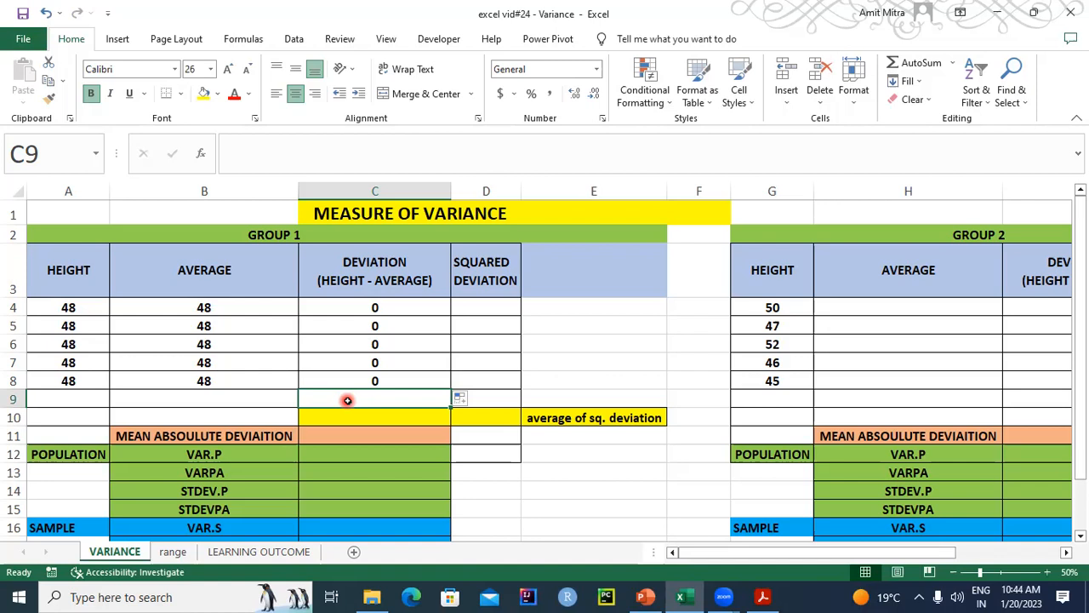
- Calculate the Group 2 average in H4 as =AVERAGE($G$4:$G$8) and copy it down through H8
left_click_drag(792, 555, 825, 558)
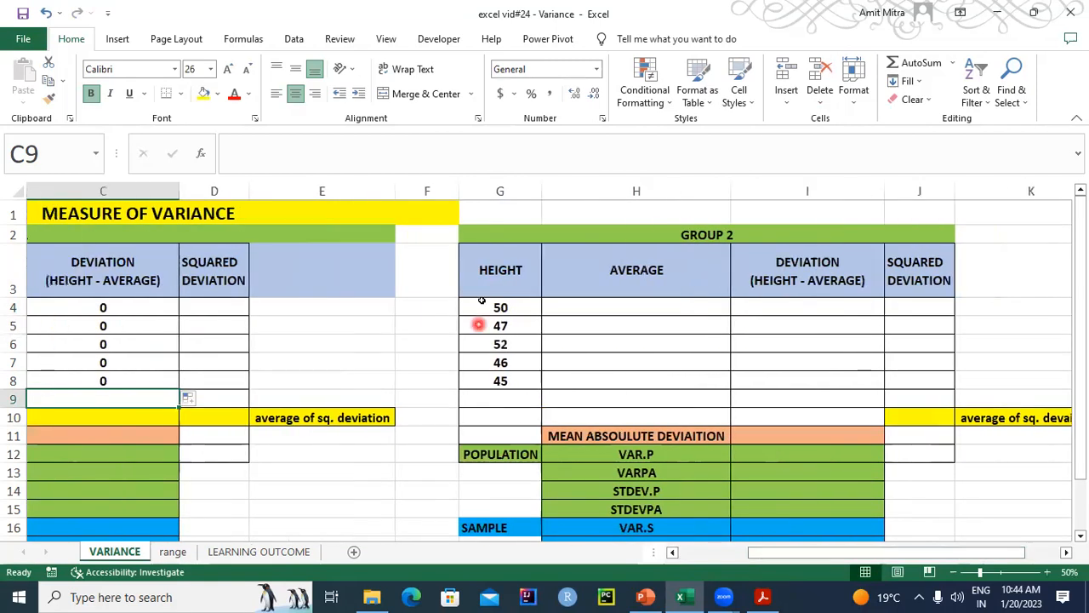
left_click(604, 304)
type("=AVERAGE")
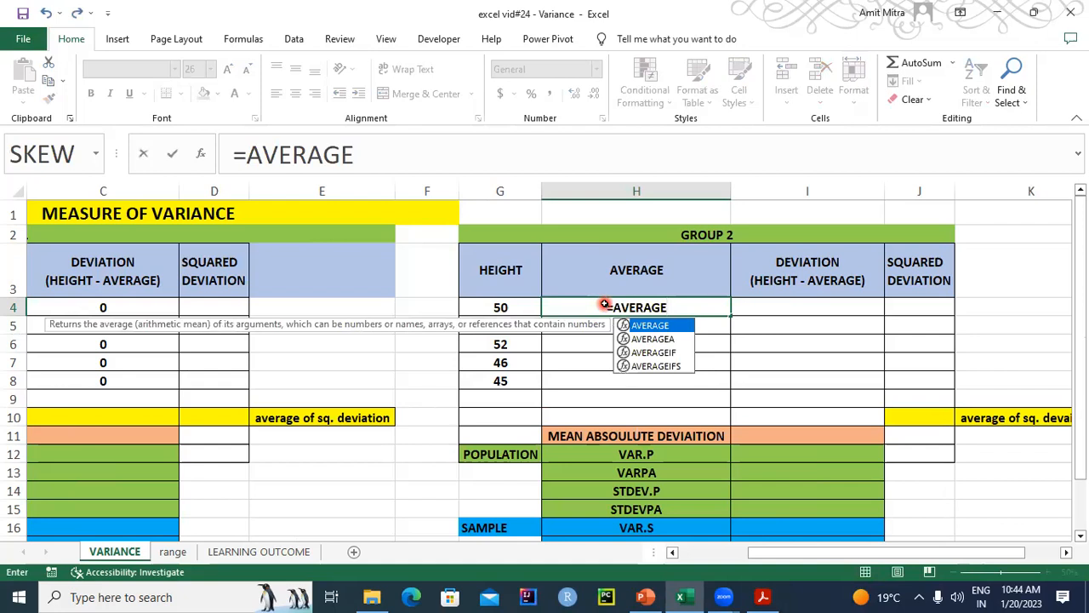
key("ctrl+a")
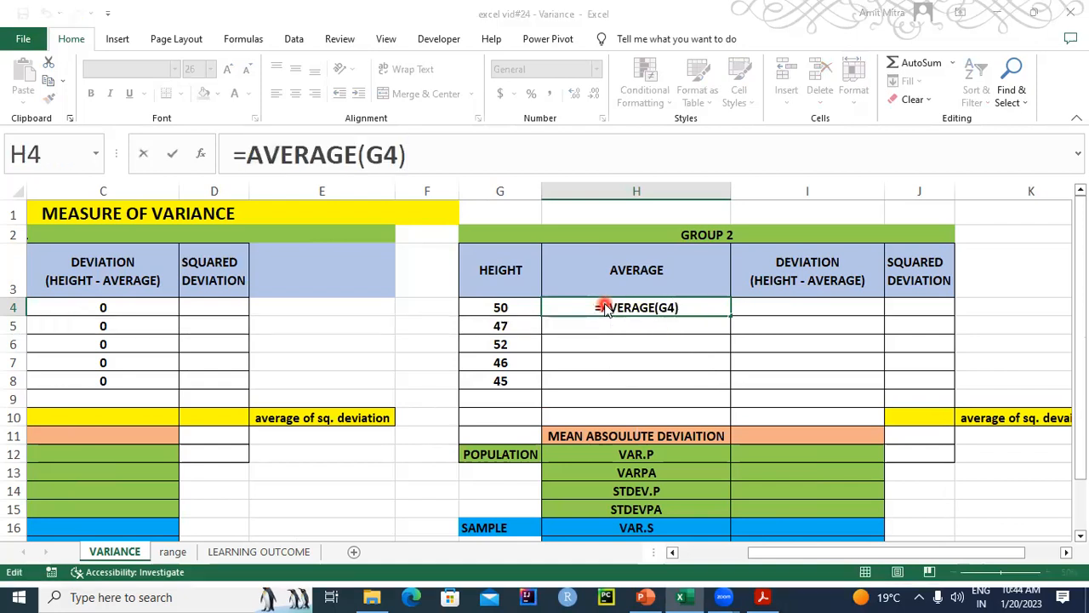
key("BackSpace")
left_click_drag(619, 208, 921, 212)
left_click_drag(501, 307, 499, 382)
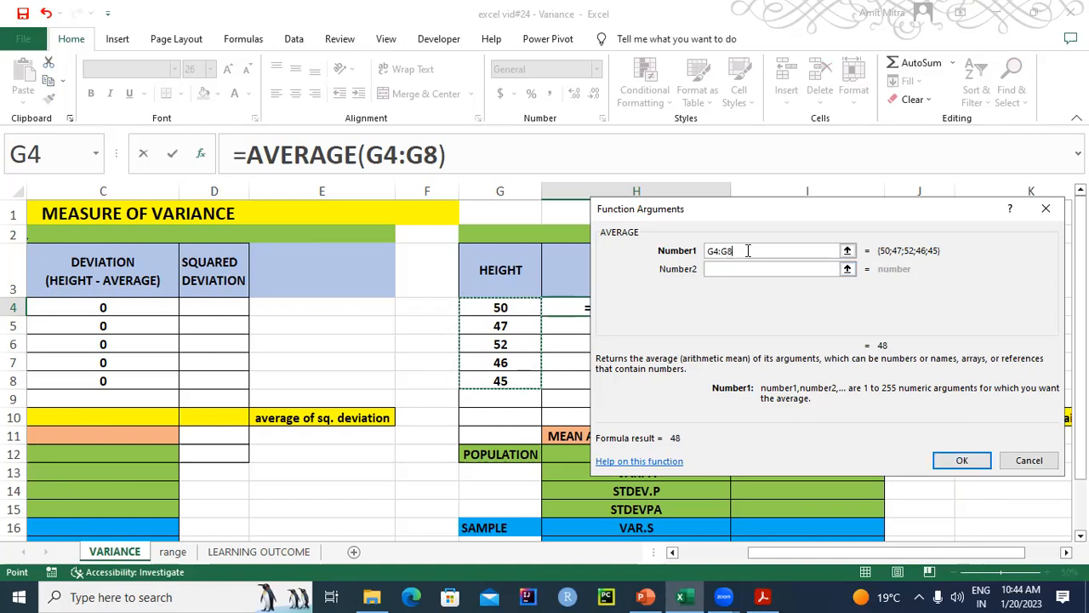
key("F4")
left_click(965, 460)
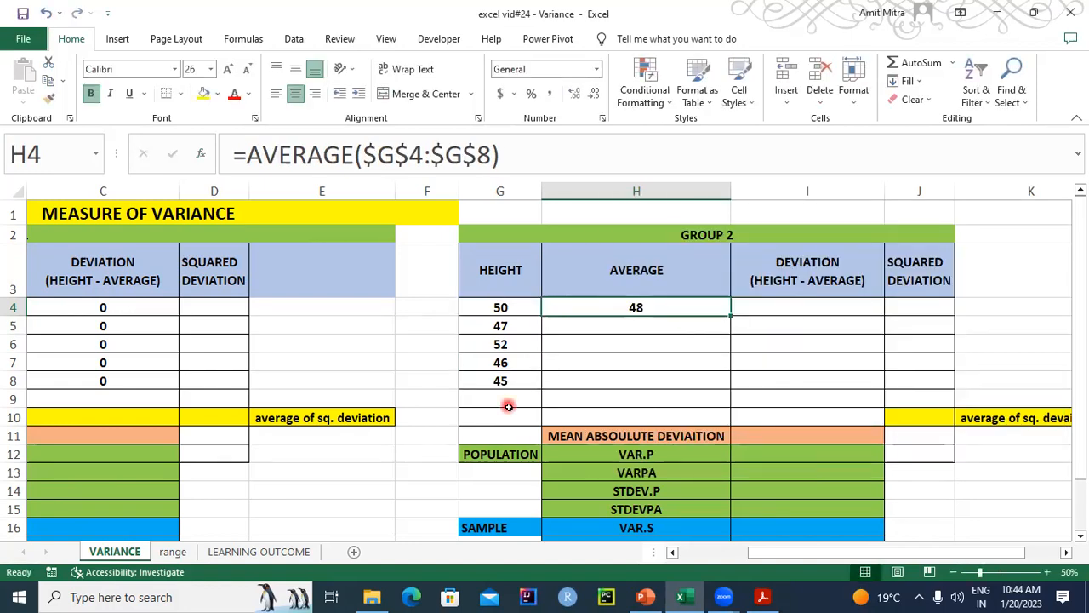
left_click_drag(730, 316, 728, 395)
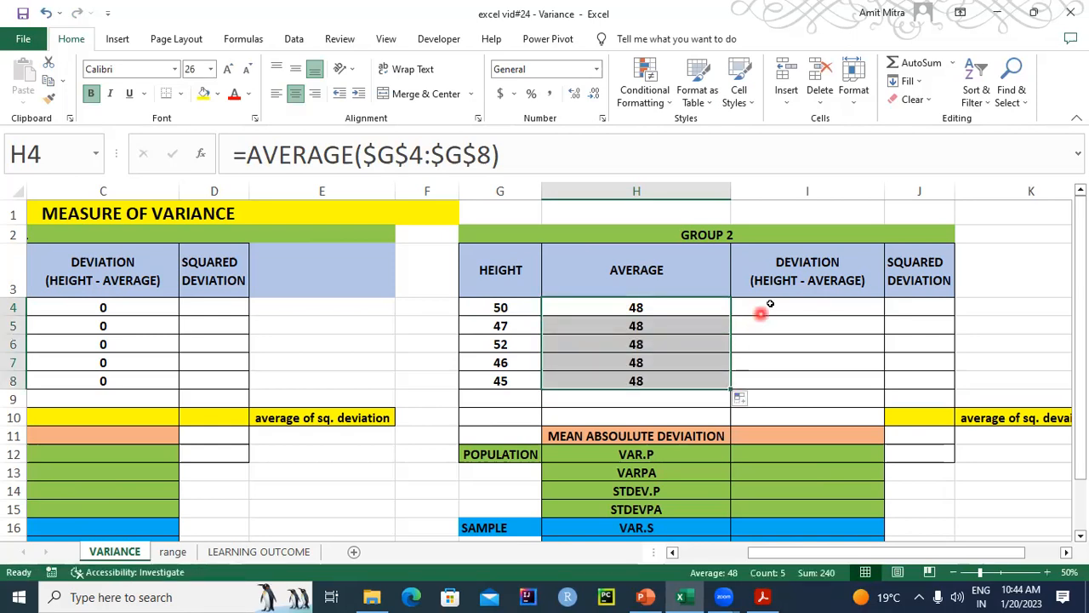
- Enter the Group 2 deviation formula =G4-H4 in I4 and copy it down through I8
left_click(770, 303)
type("=")
left_click(515, 307)
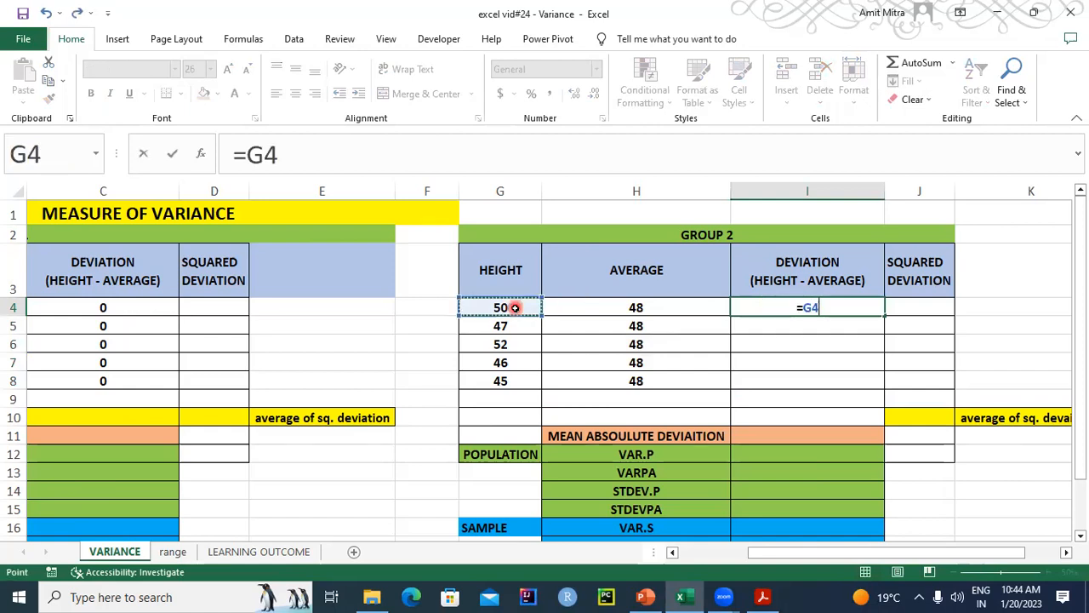
type("-")
left_click(644, 306)
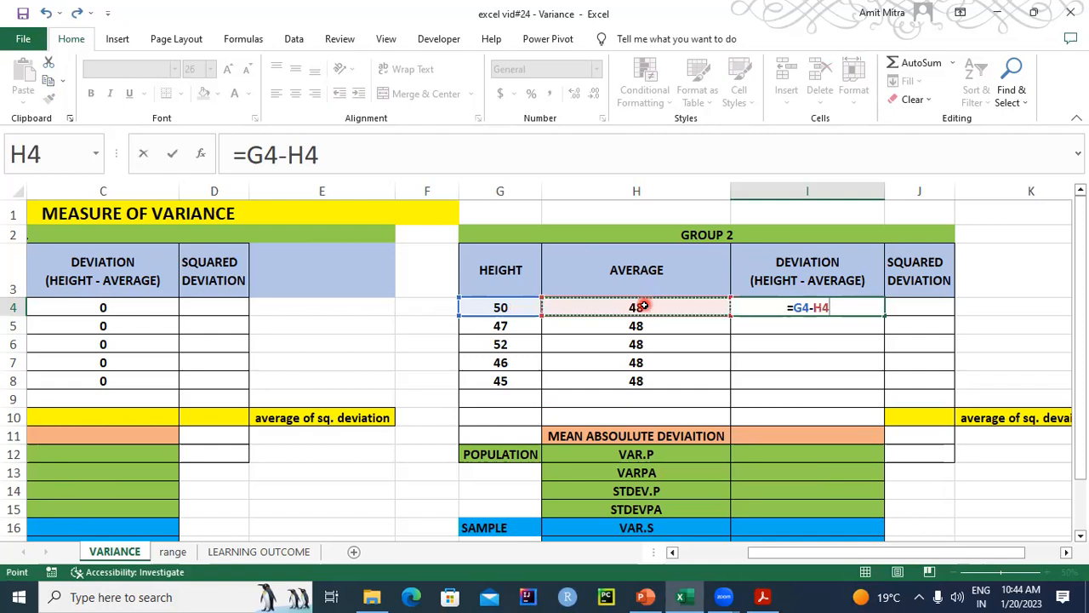
key("Return")
left_click(877, 306)
left_click_drag(884, 315, 878, 390)
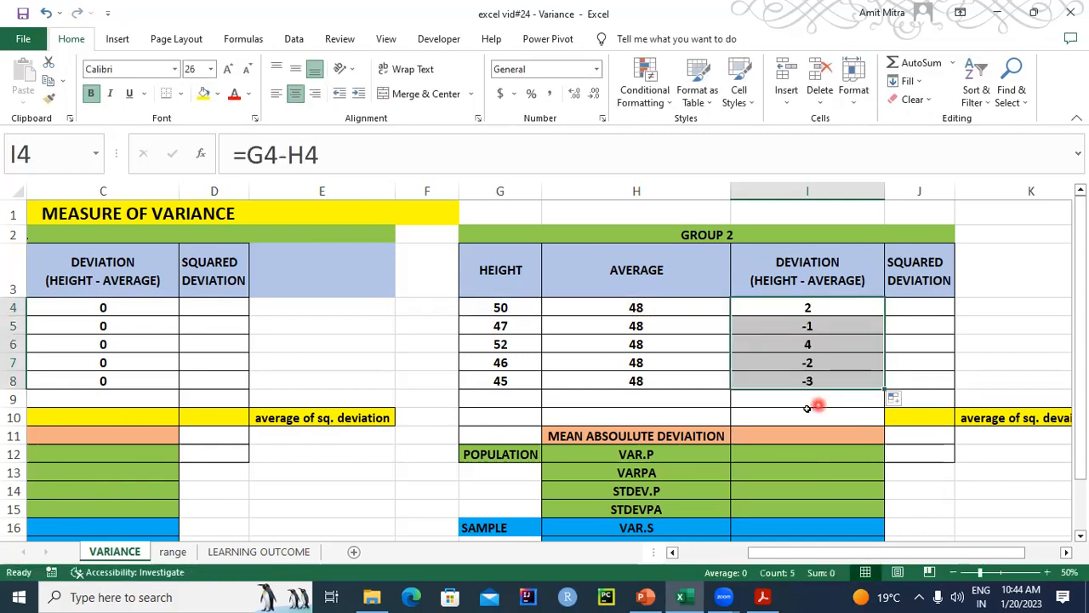
- Calculate the mean of the Group 2 deviations in I9 with the formula =SUM(I4:I8)/5
left_click(807, 409)
left_click(792, 396)
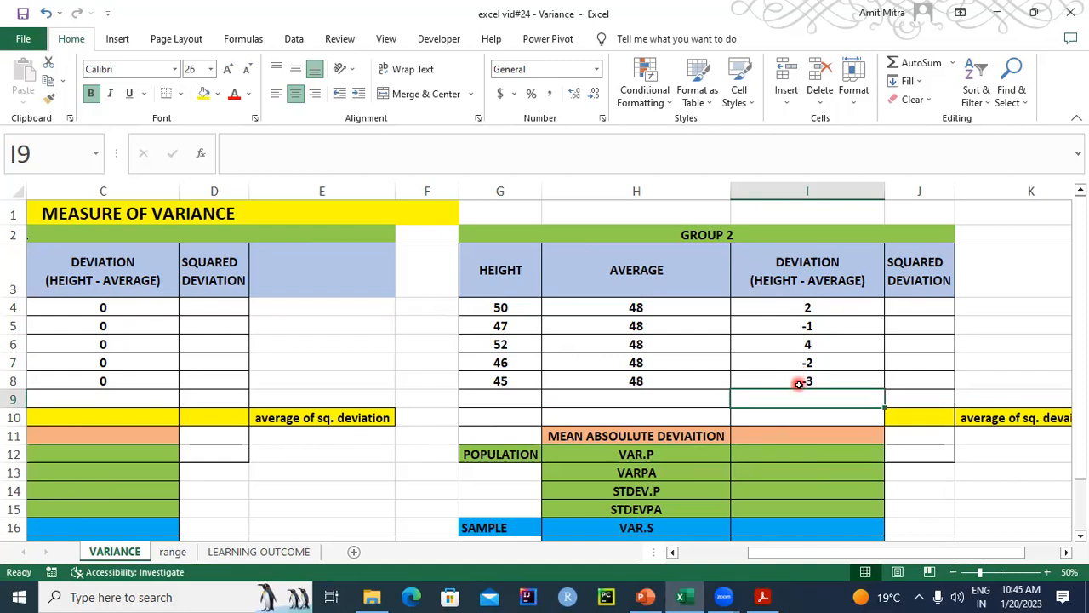
type("=SUM(")
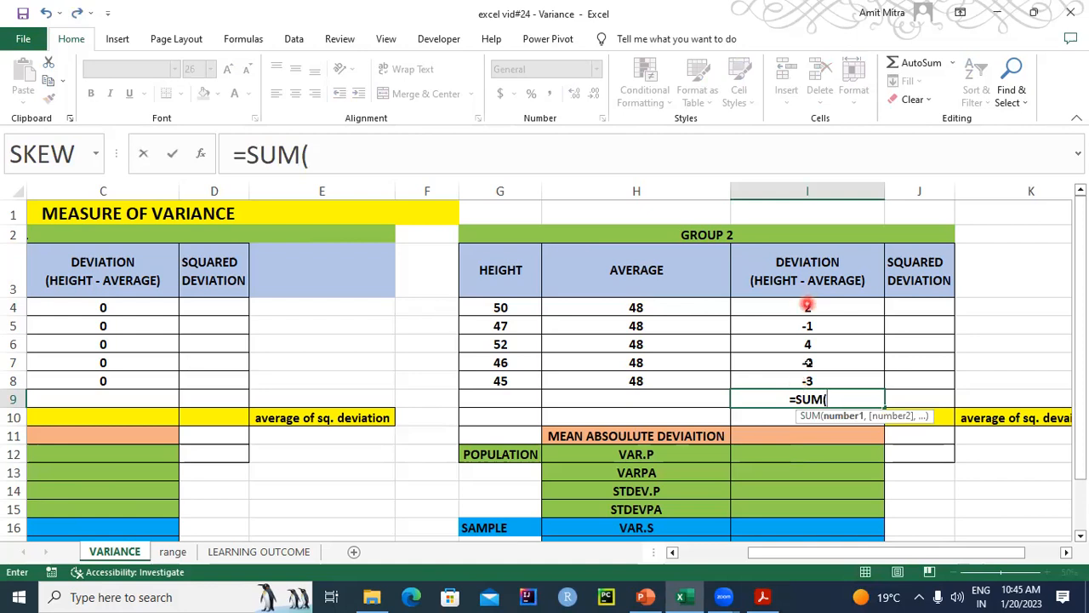
left_click_drag(808, 305, 806, 377)
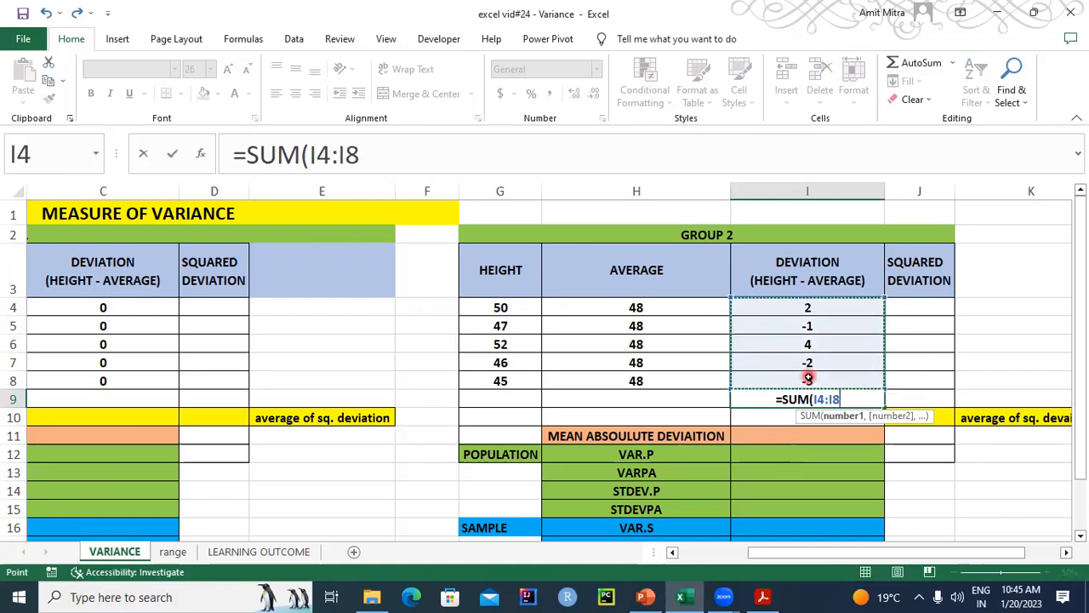
type(")/")
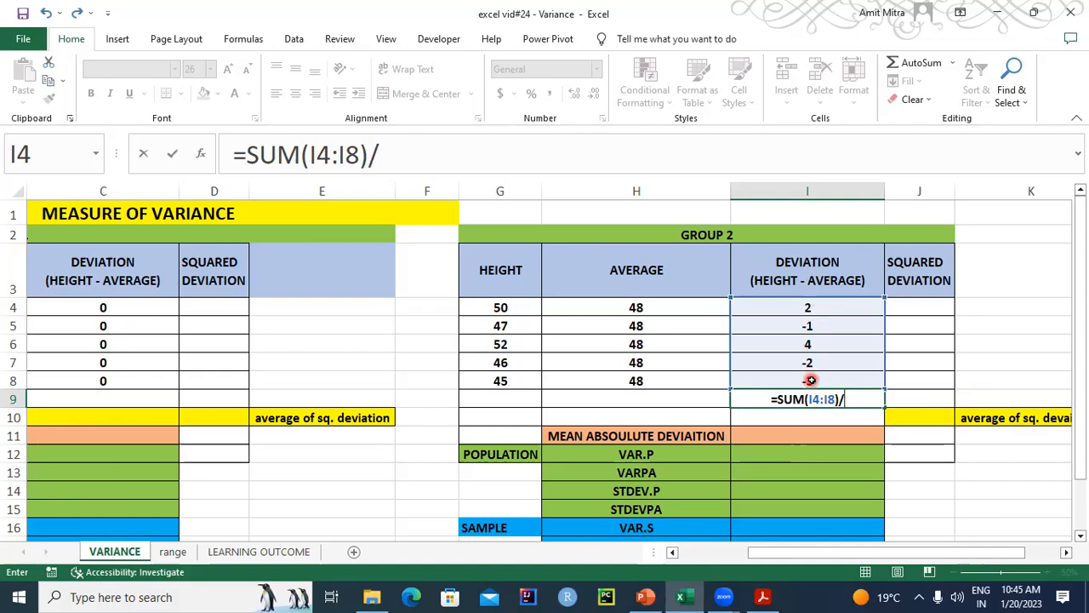
type("5")
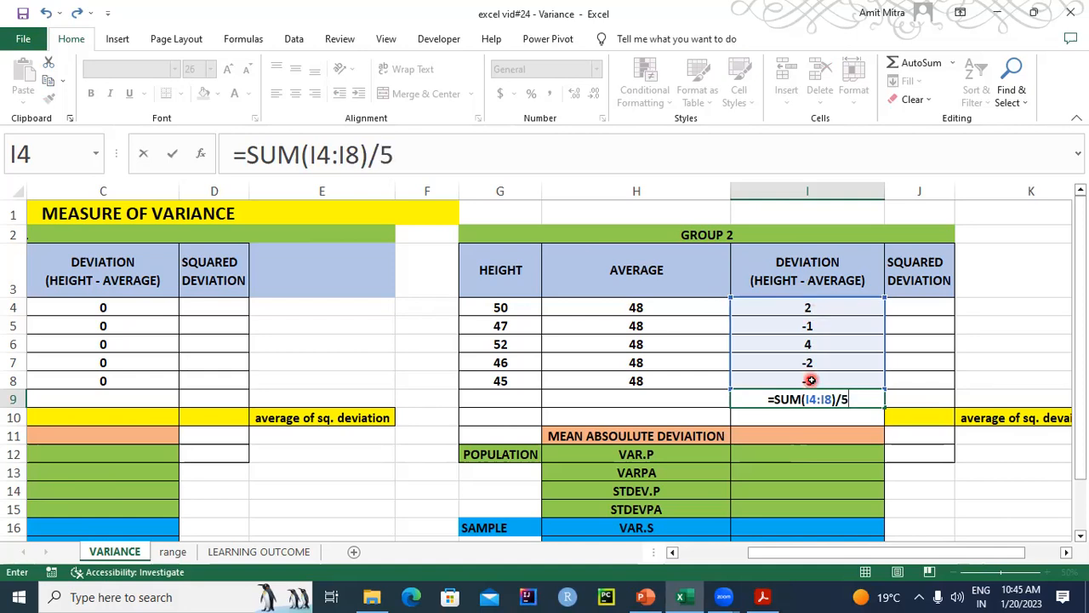
key("Return")
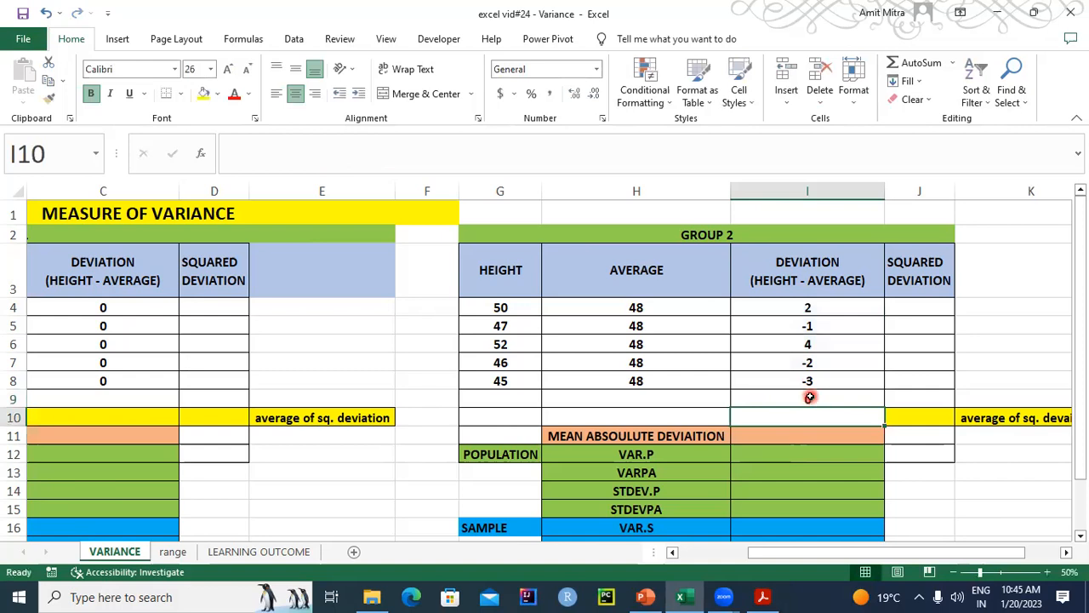
- Clear the mean deviation formula from cell I9
left_click(809, 397)
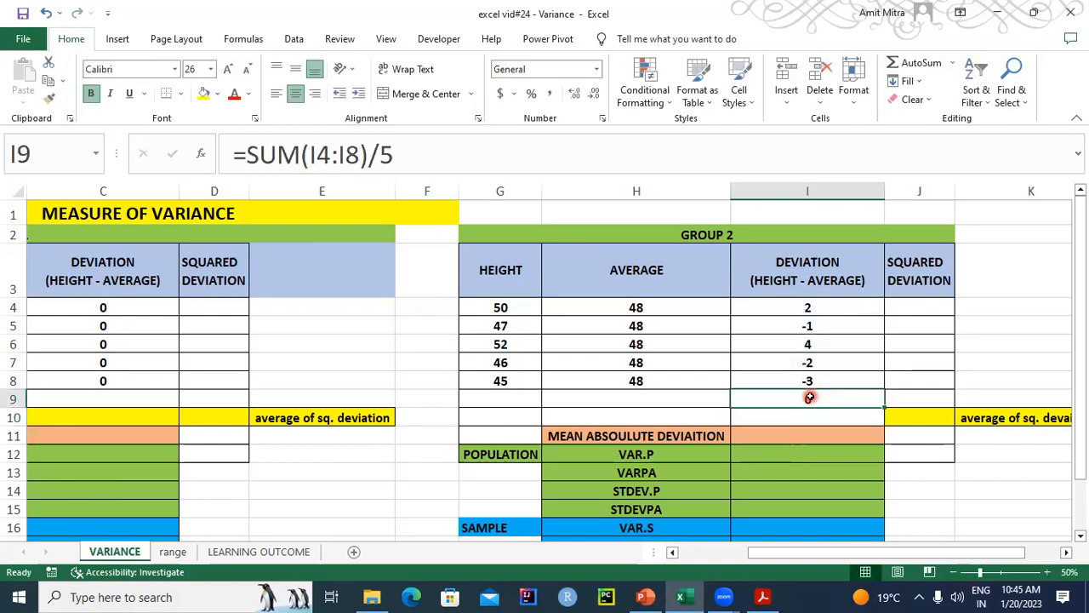
key("Delete")
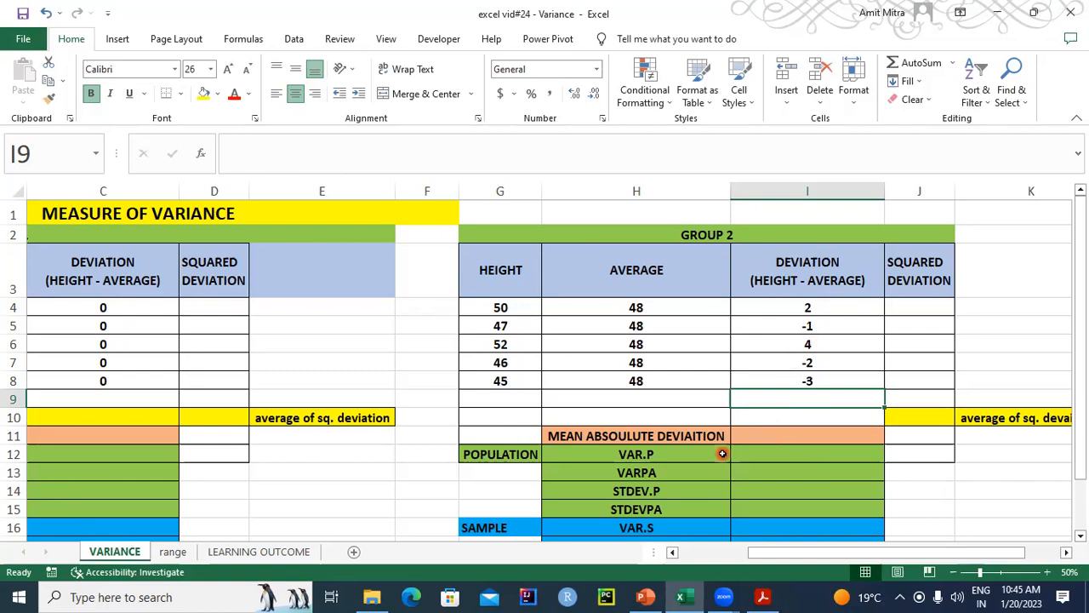
- Calculate the Group 1 mean absolute deviation in C11 with the formula =AVEDEV(A4:A8)
left_click_drag(768, 560, 636, 559)
left_click(312, 434)
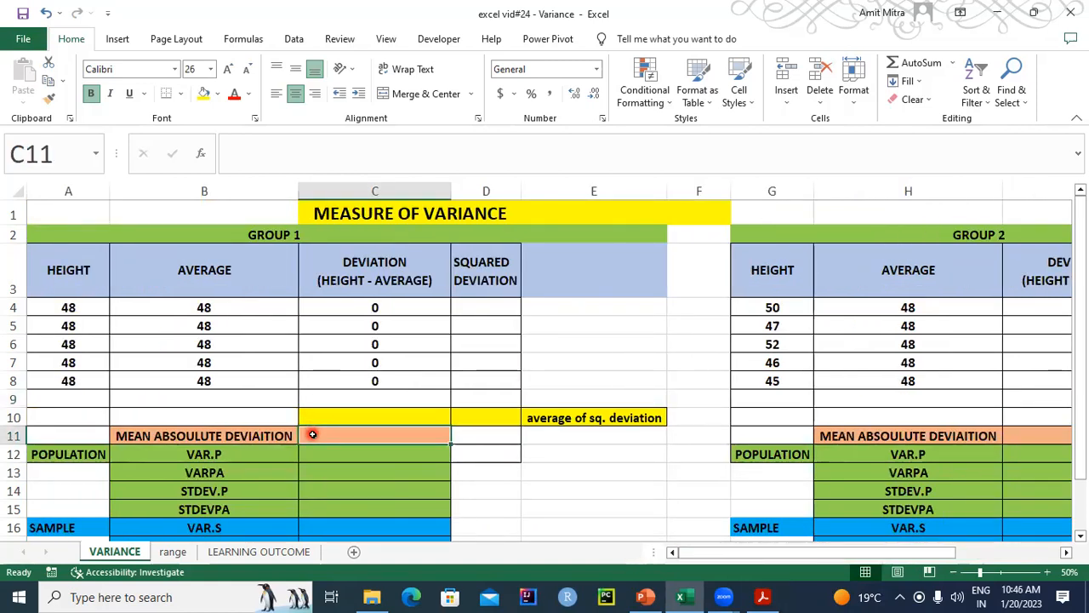
type("=S")
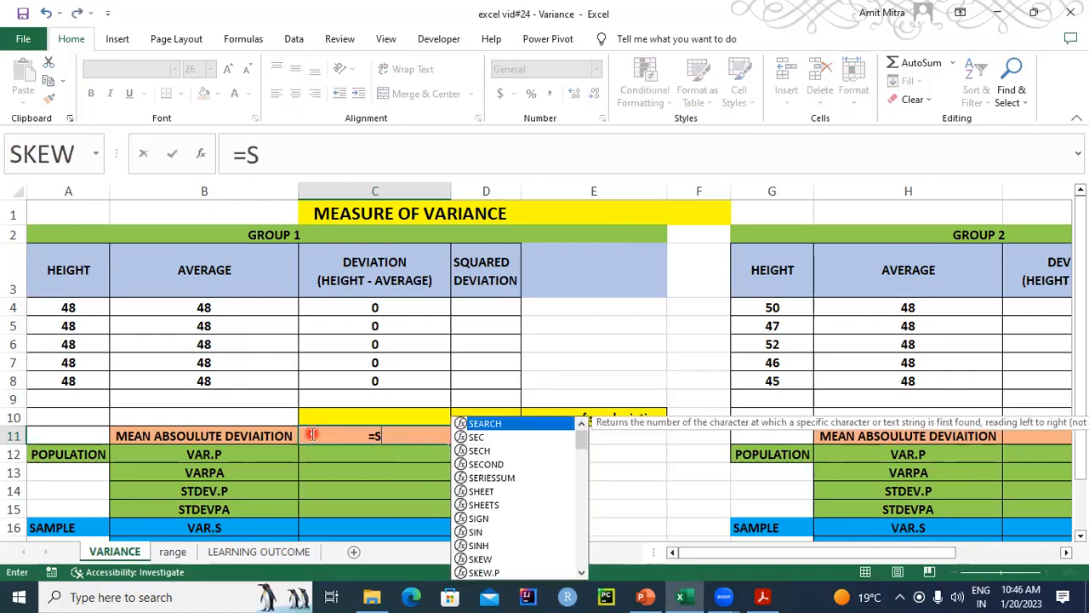
type("TEDEV")
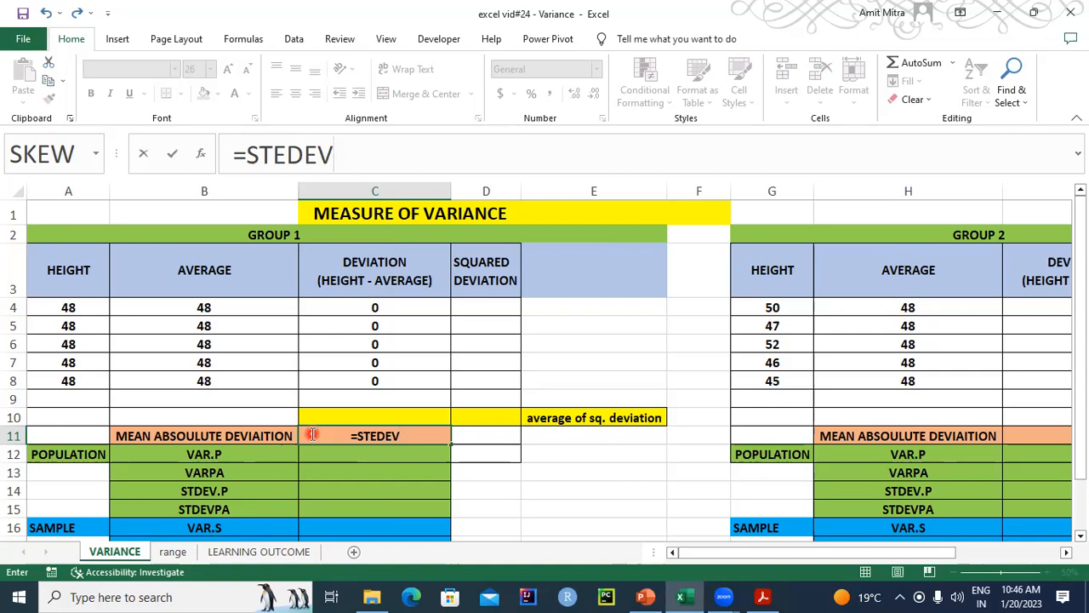
double_click(407, 437)
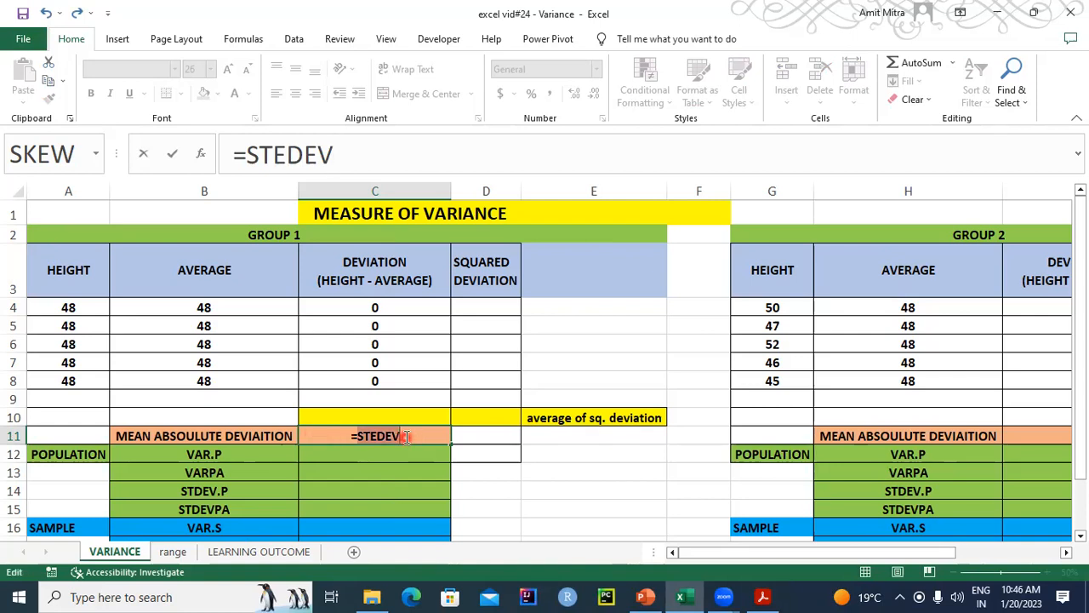
key("BackSpace")
type("ST")
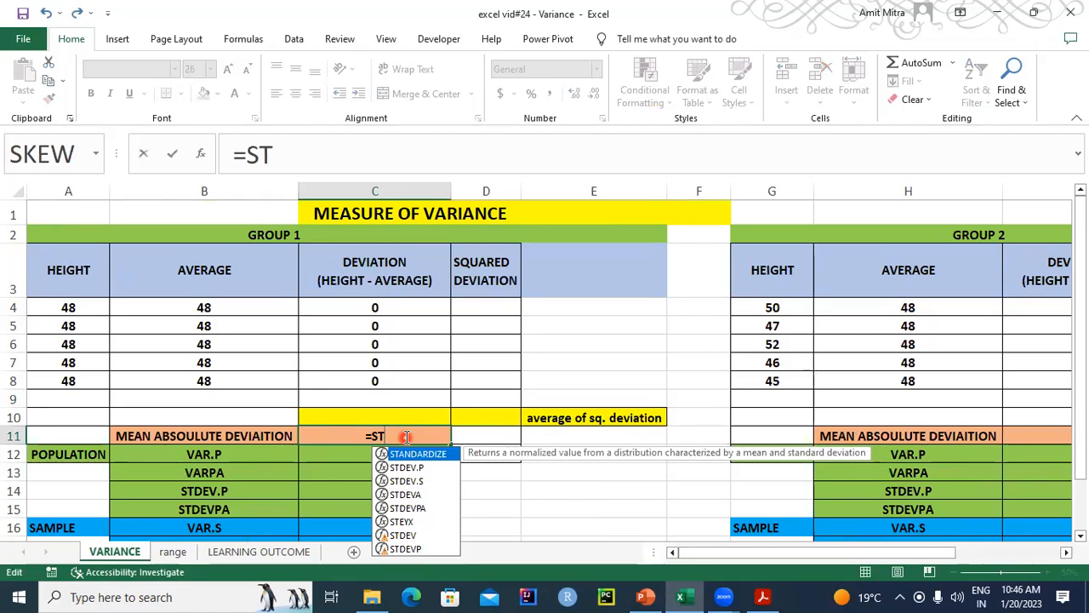
key("BackSpace")
key("BackSpace")
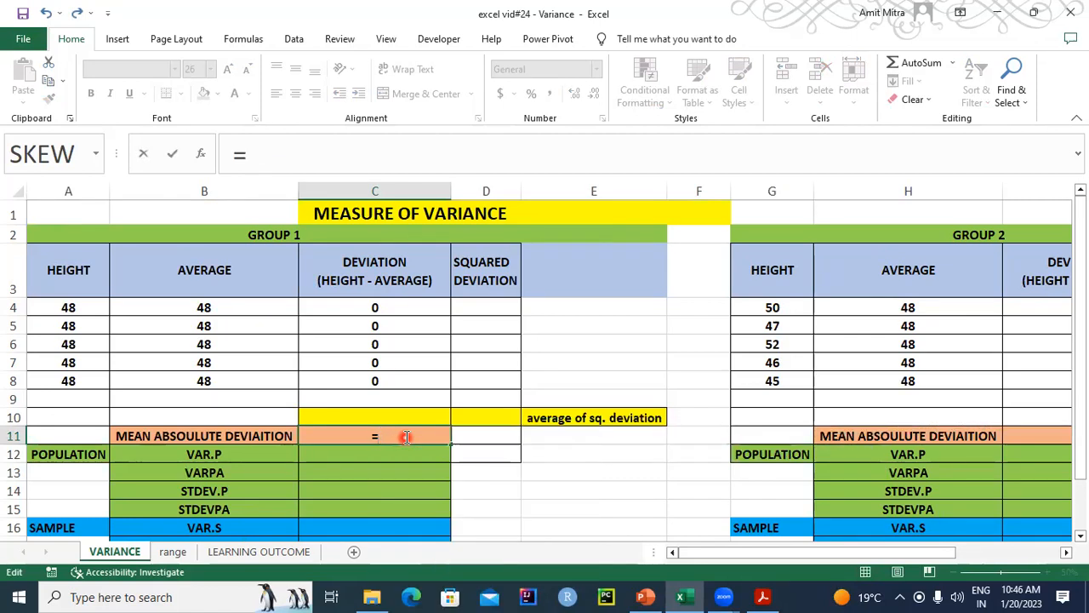
type("A")
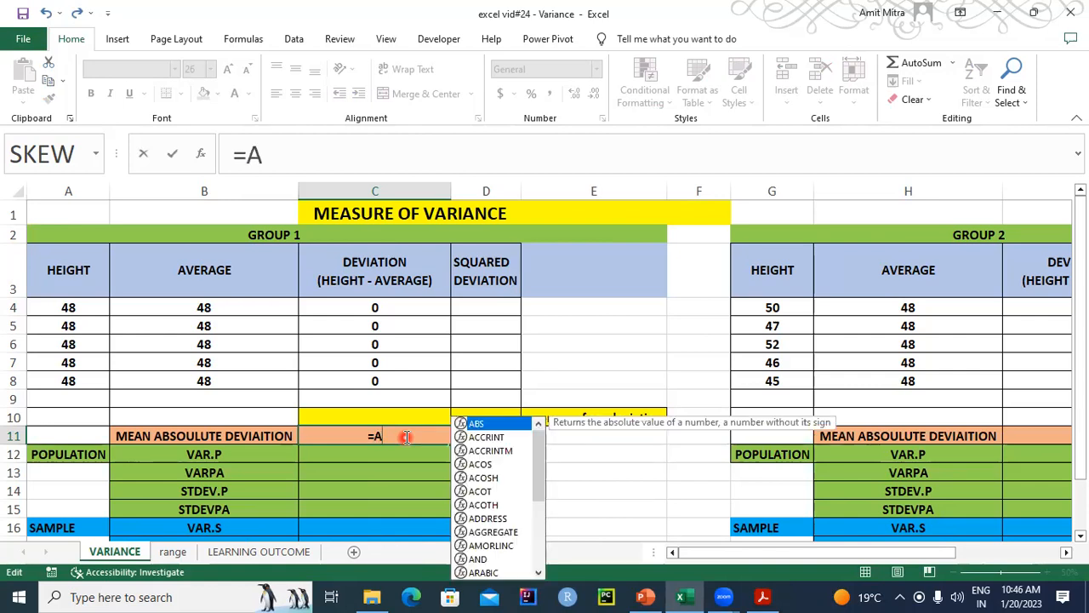
type("VEDEV(C4:C10")
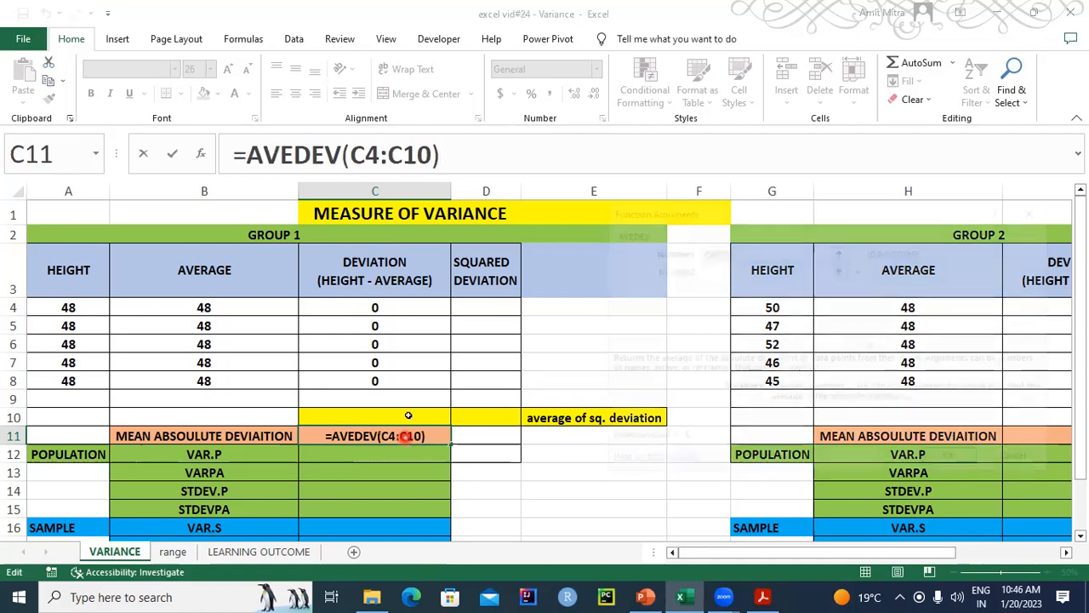
key("ctrl+a")
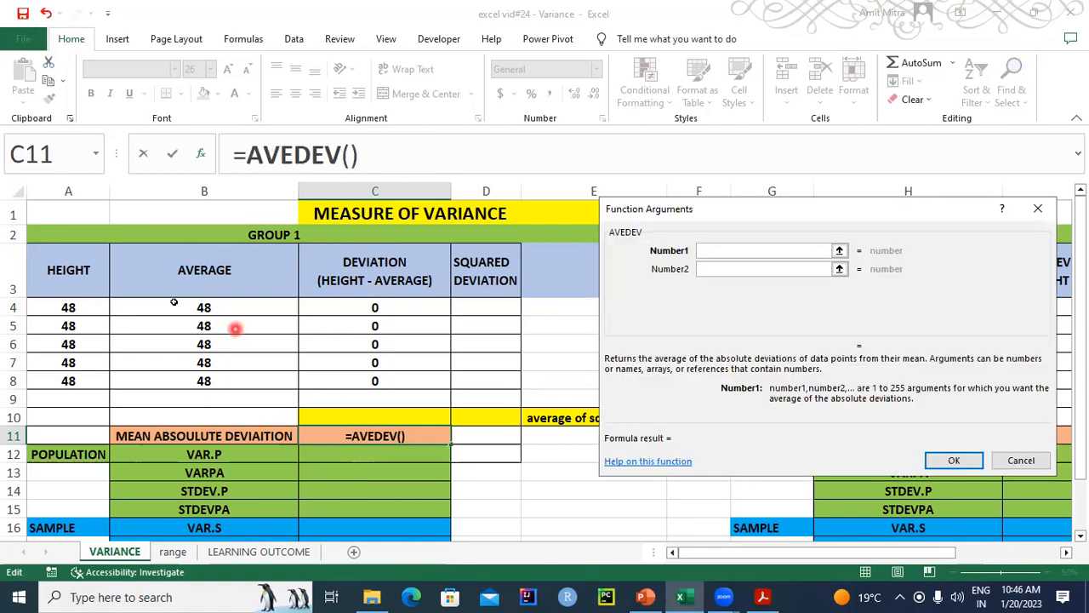
left_click_drag(73, 306, 73, 378)
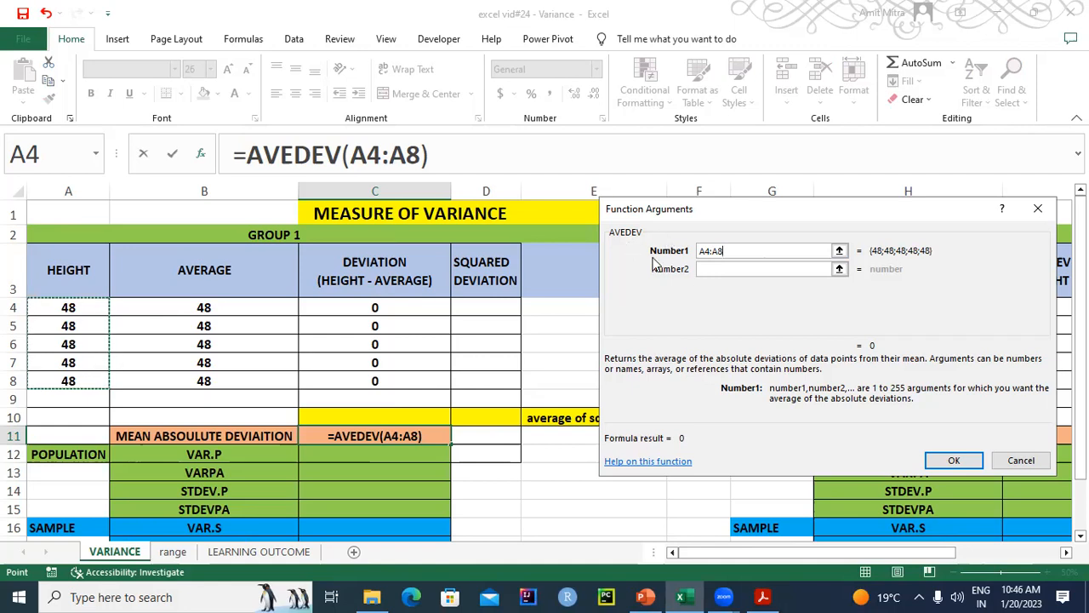
left_click(955, 460)
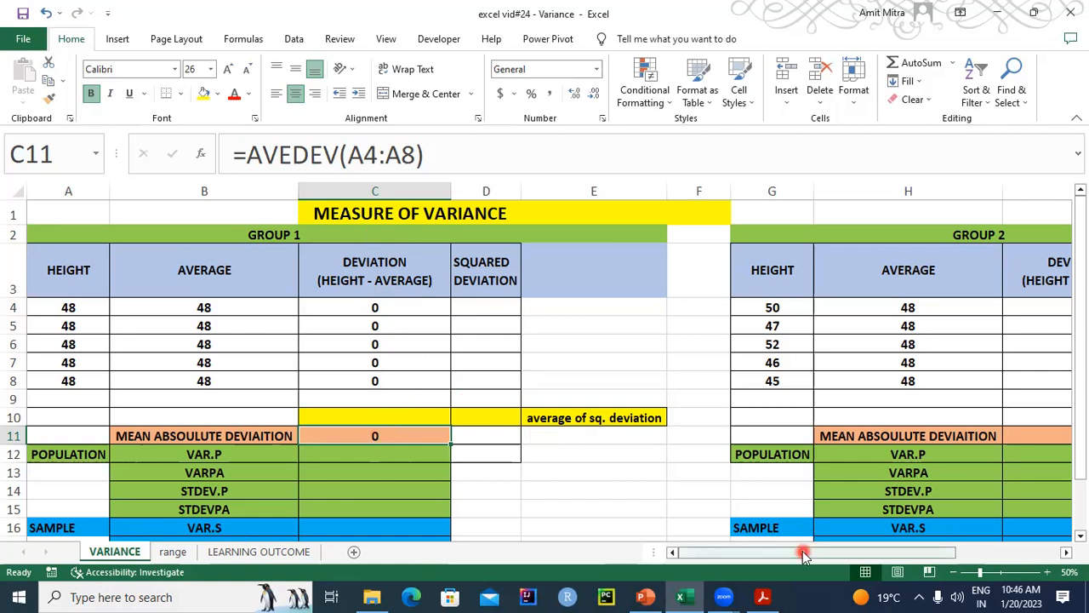
- Work out the Group 2 mean absolute deviation by hand in I10 as =12/5, and clear that cell again
left_click_drag(802, 550, 910, 555)
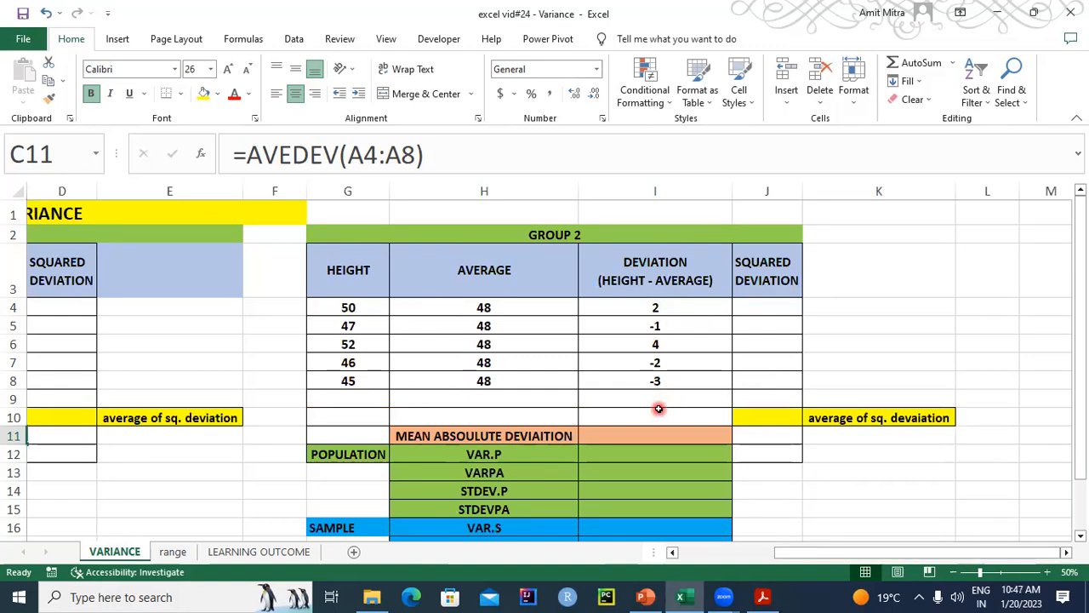
left_click(638, 438)
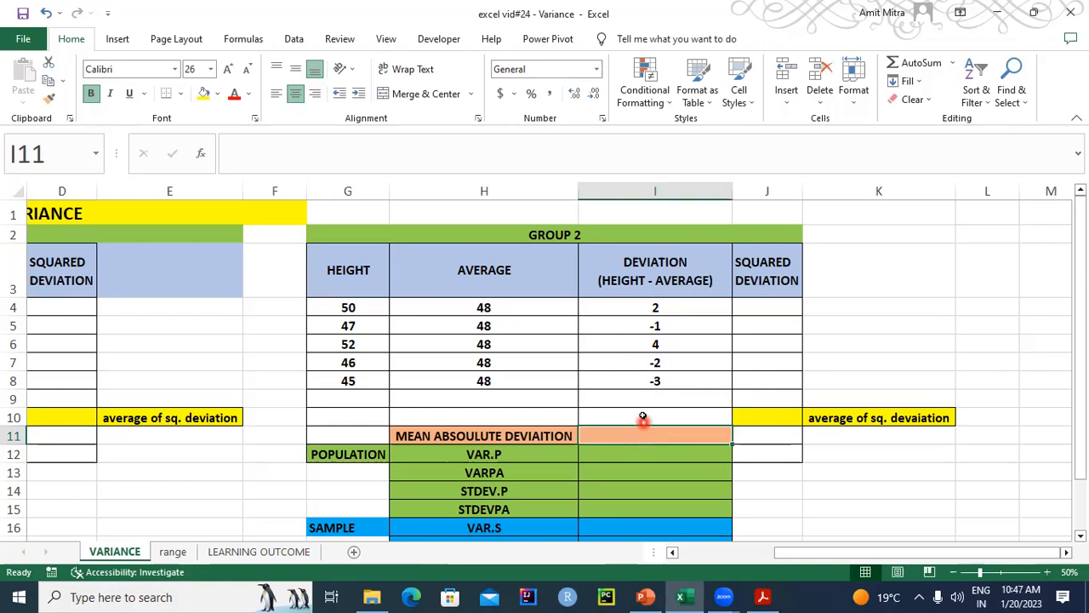
left_click(640, 415)
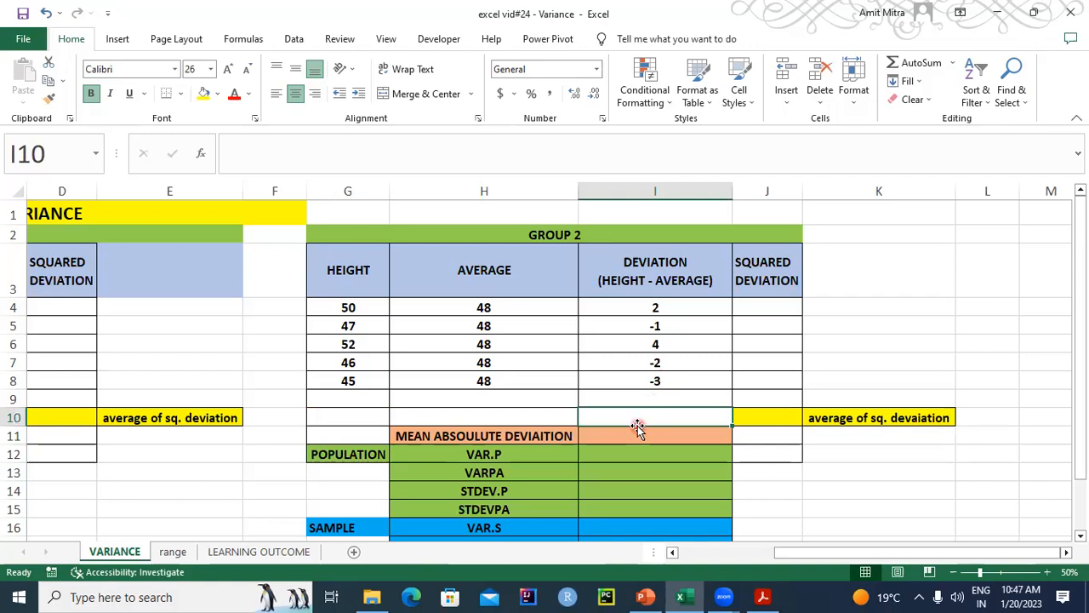
type("12")
key("BackSpace")
type("=12/5")
key("Return")
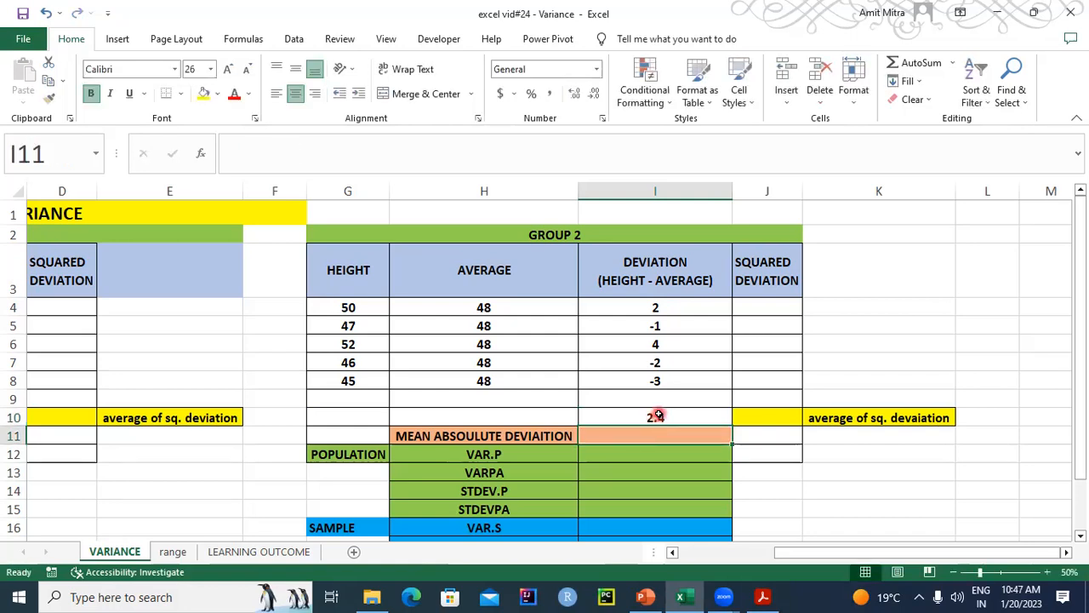
left_click(657, 415)
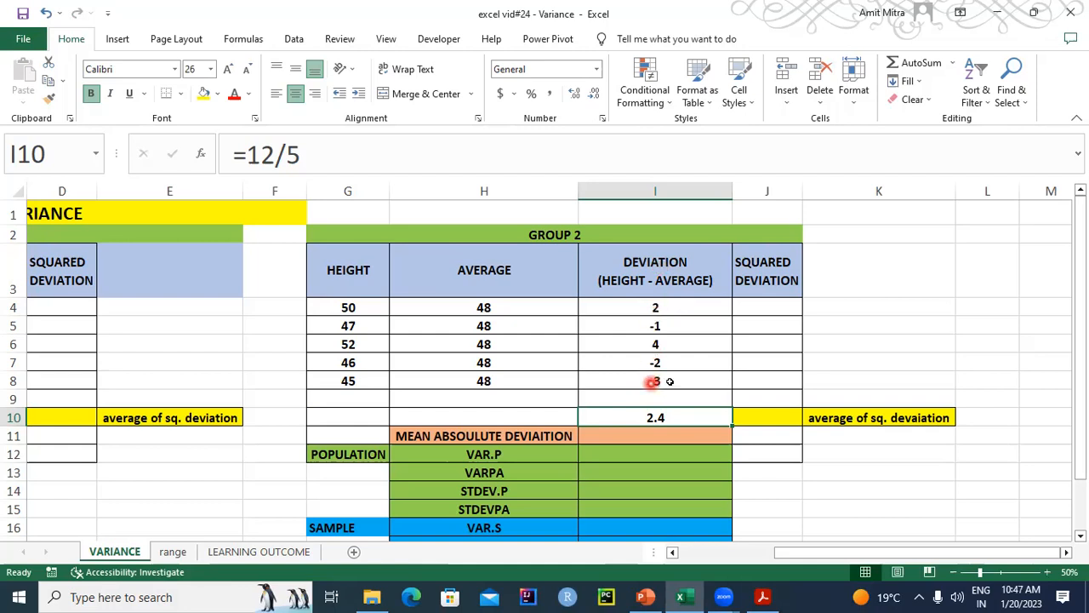
key("Delete")
- Calculate the Group 2 mean absolute deviation in I11 with the formula =AVEDEV(G4:G8)
left_click(640, 436)
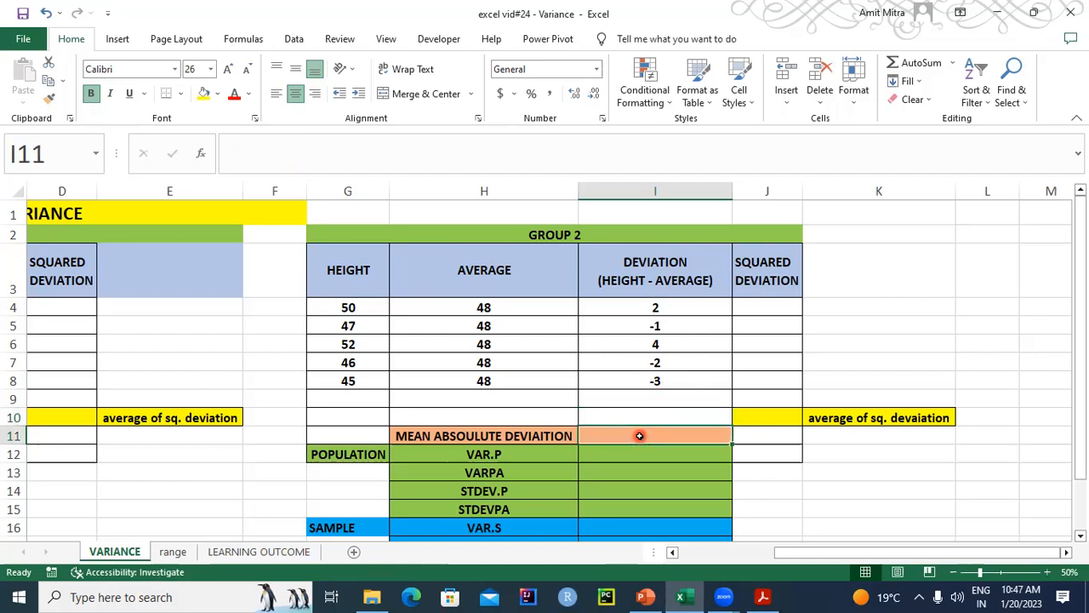
type("=AVEDEV")
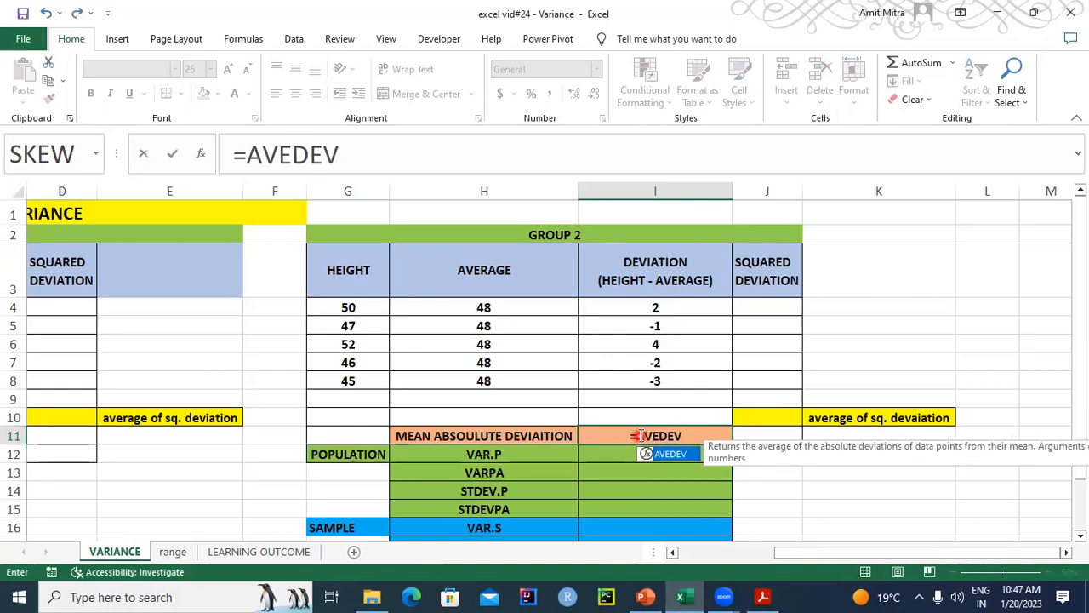
key("ctrl+a")
key("BackSpace")
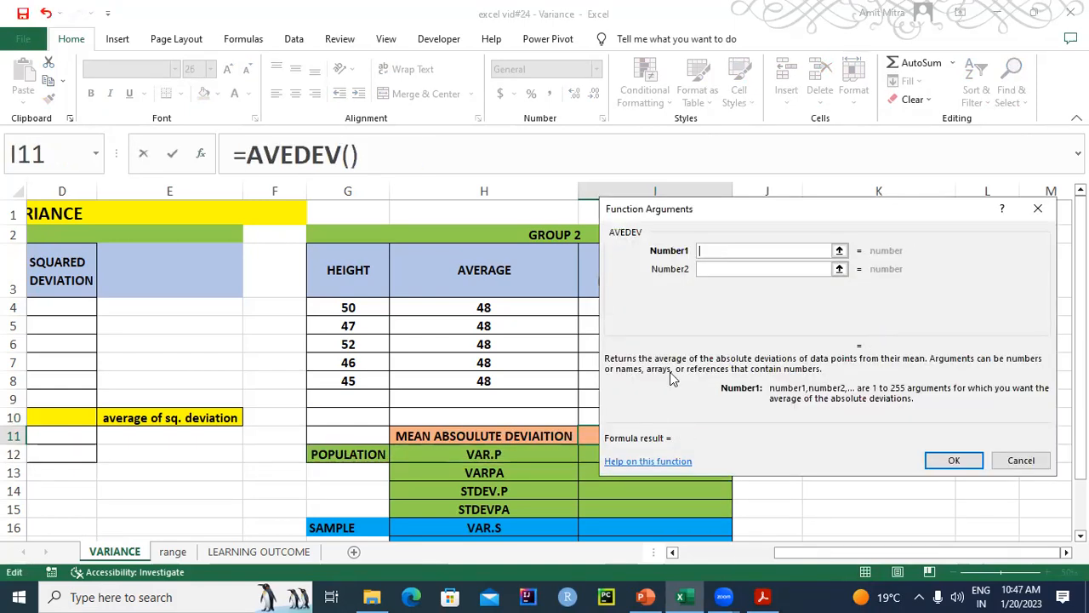
left_click_drag(348, 305, 350, 381)
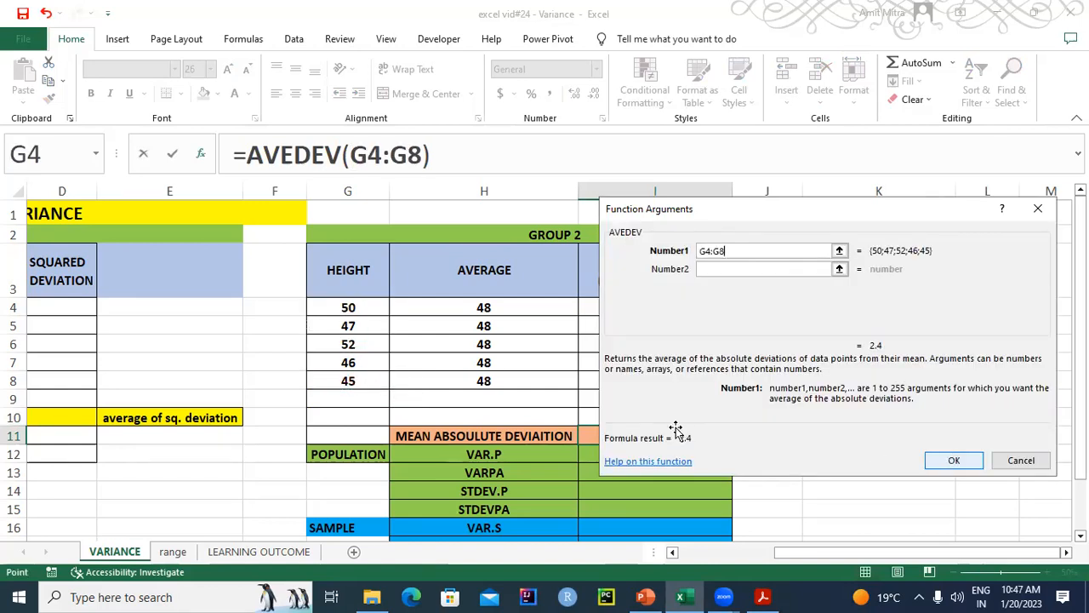
key("Return")
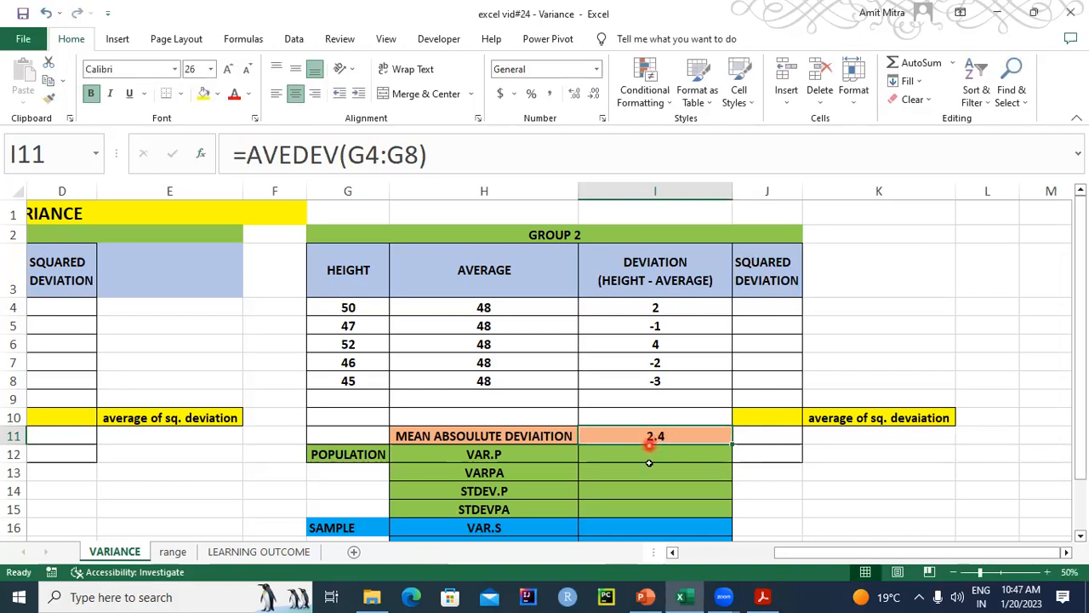
- Review the mean absolute deviation slide in PowerPoint, and return to the Excel worksheet to compare the Group 1 and Group 2 results
left_click(646, 597)
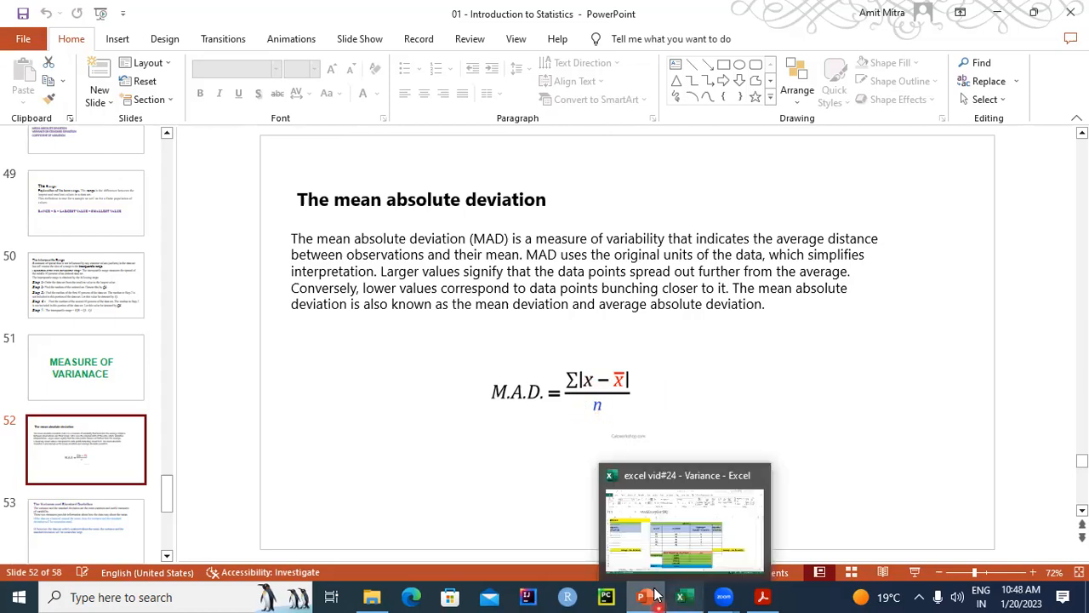
mouse_move(652, 593)
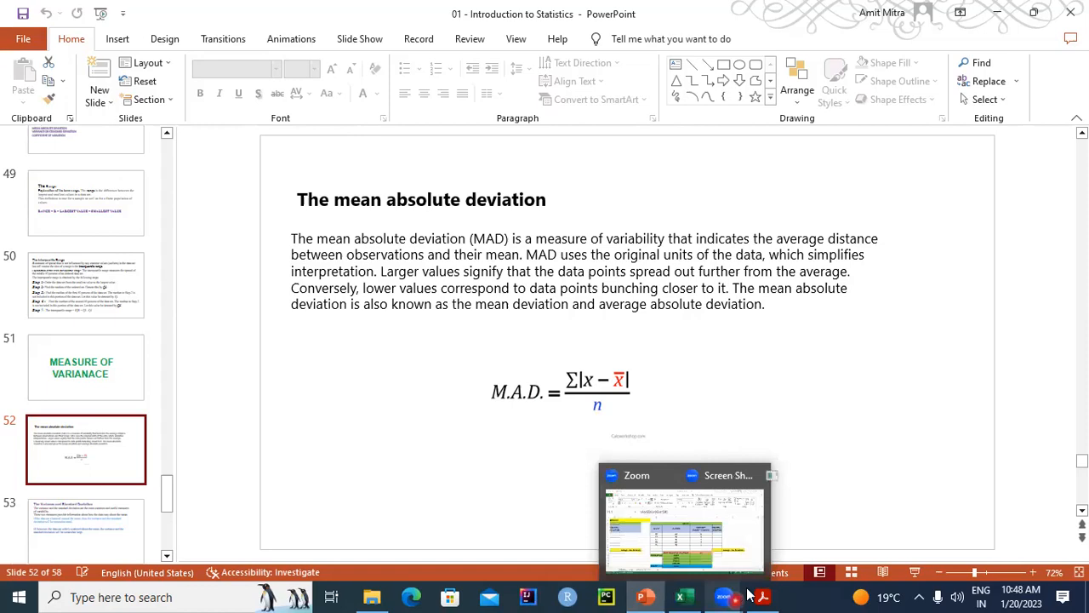
left_click(681, 596)
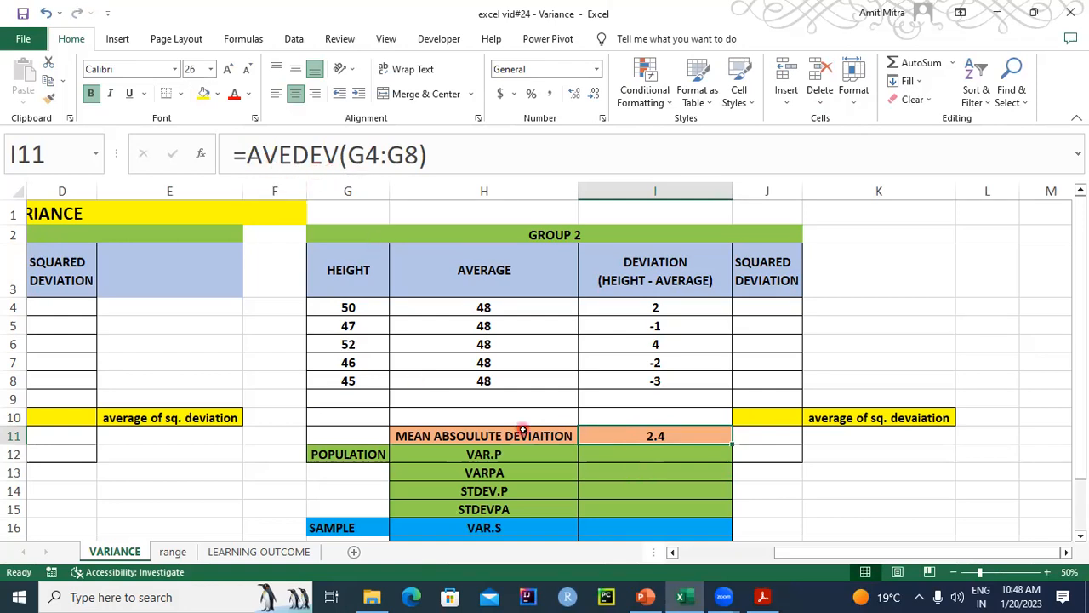
left_click_drag(823, 557, 632, 503)
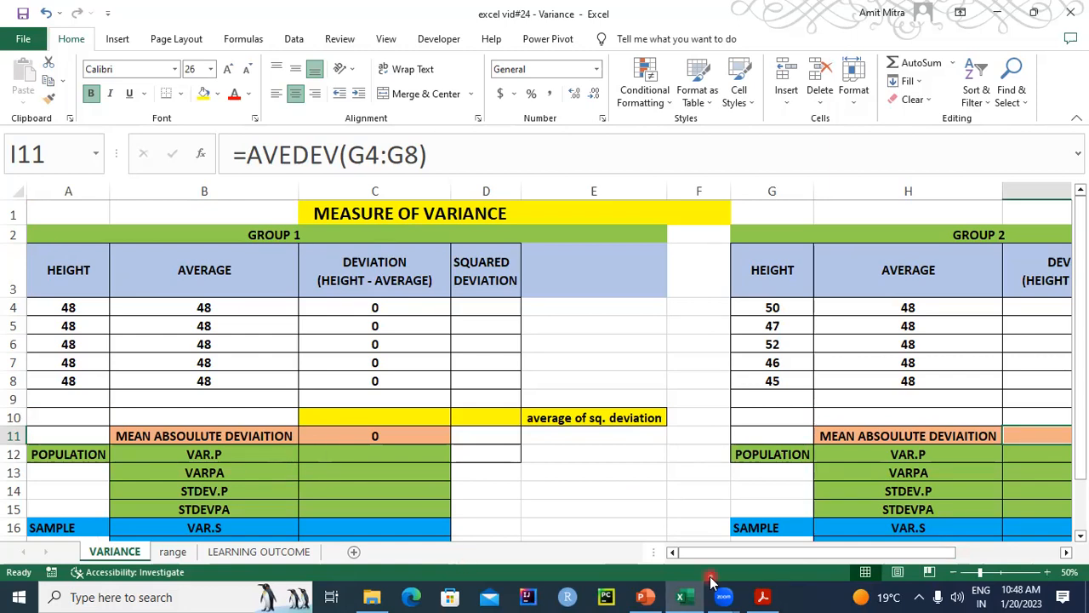
- Switch to PowerPoint and read slide 53 on the variance and standard deviation
left_click(645, 596)
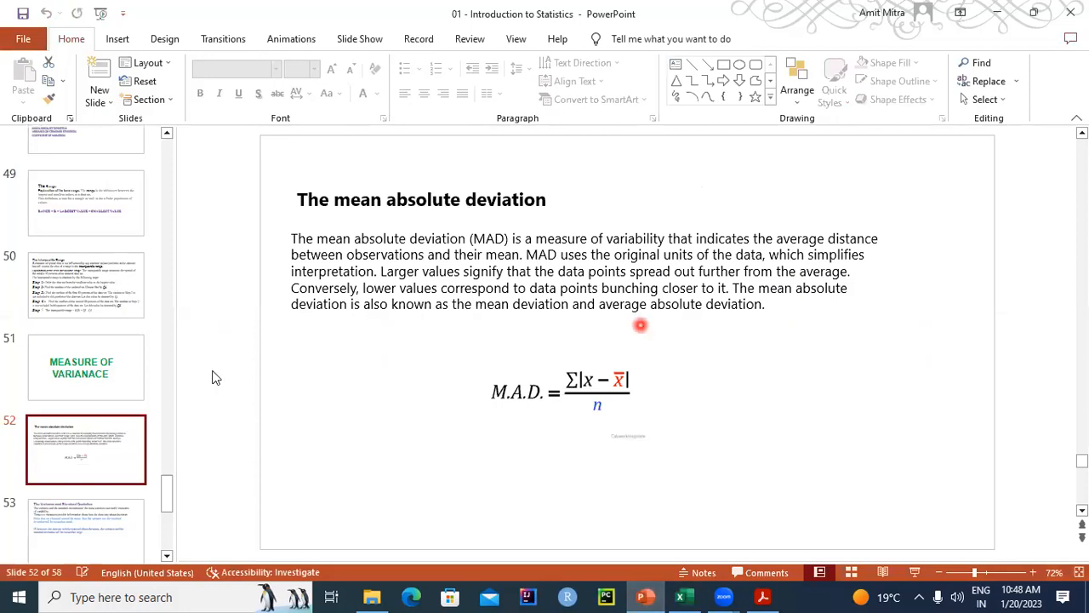
scroll(214, 376, "down", 1)
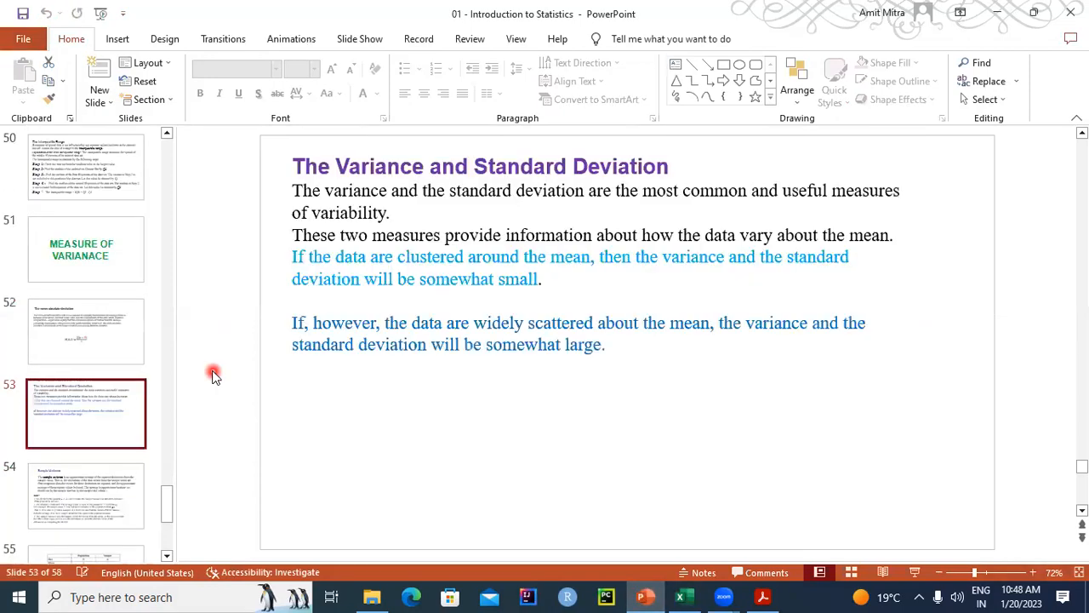
left_click(403, 171)
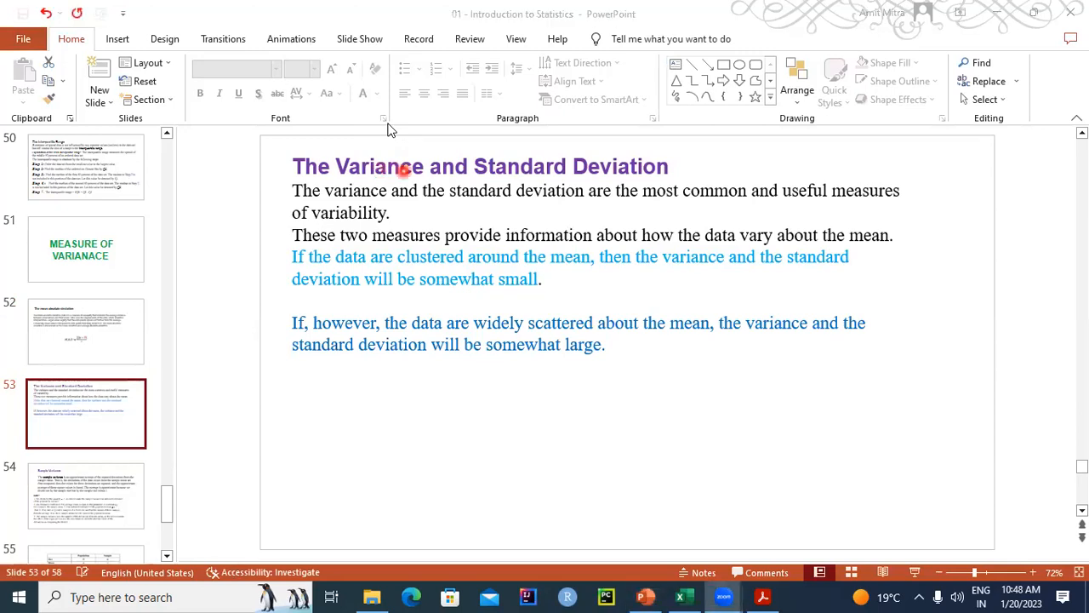
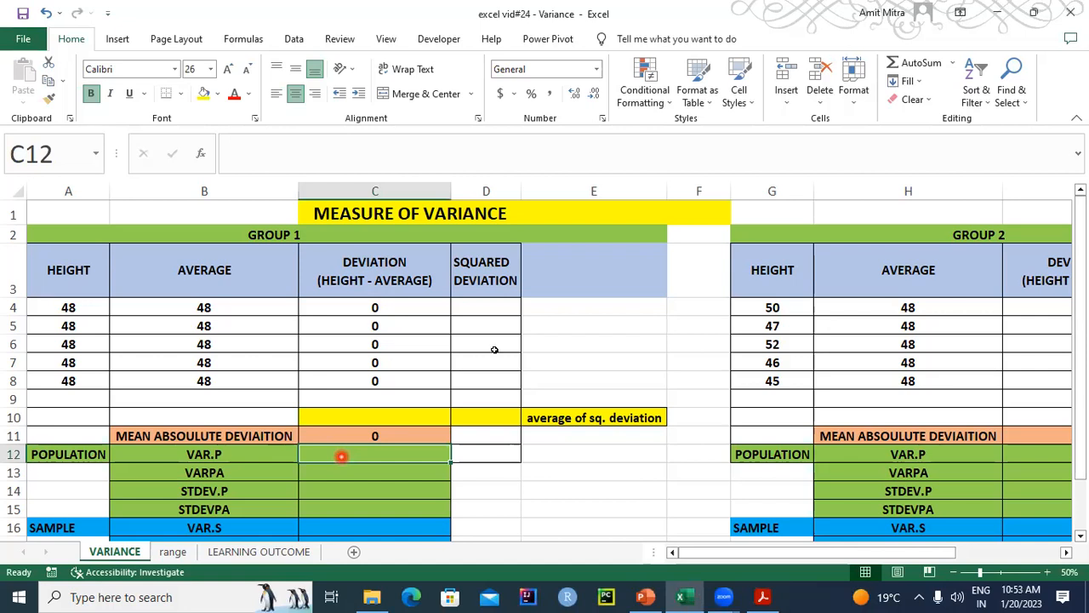
- Calculate the Group 1 squared deviations by entering =C4*C4 in D4 and filling the formula down to D8
left_click(482, 305)
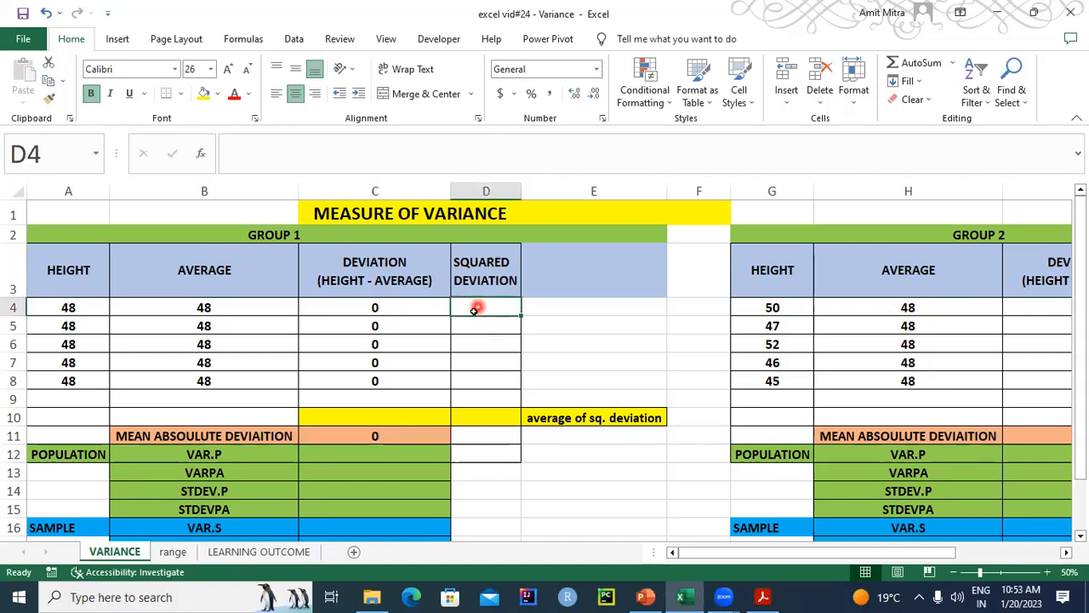
left_click(480, 303)
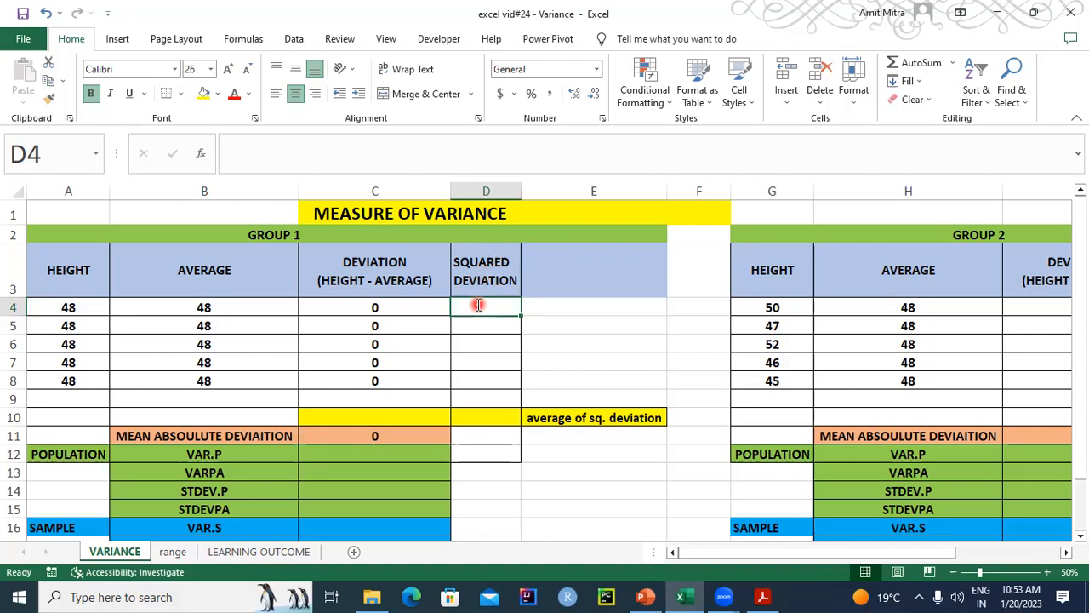
type("=")
left_click(374, 307)
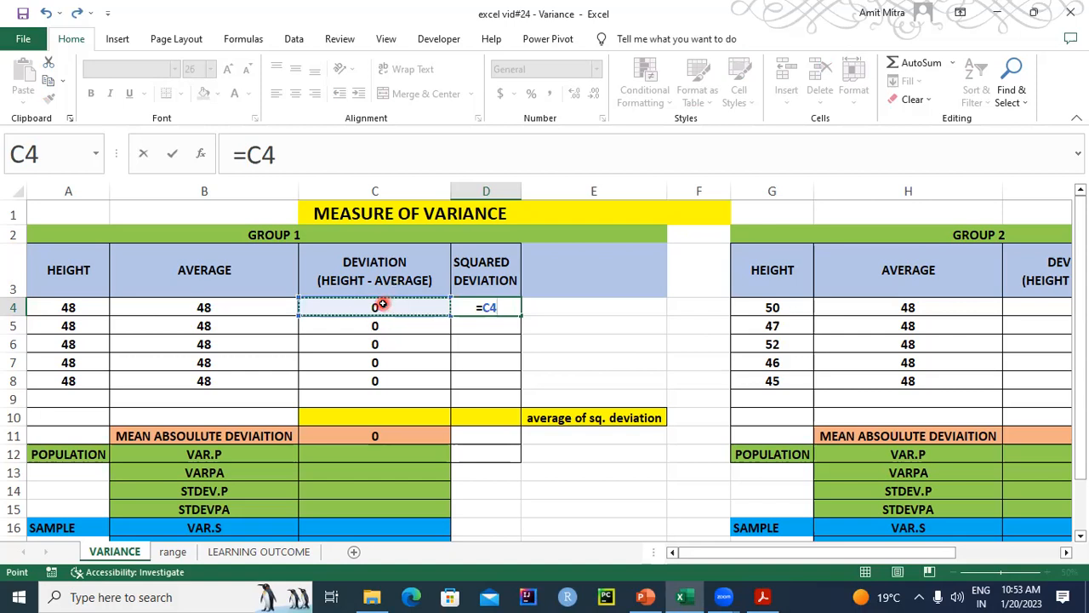
type("*")
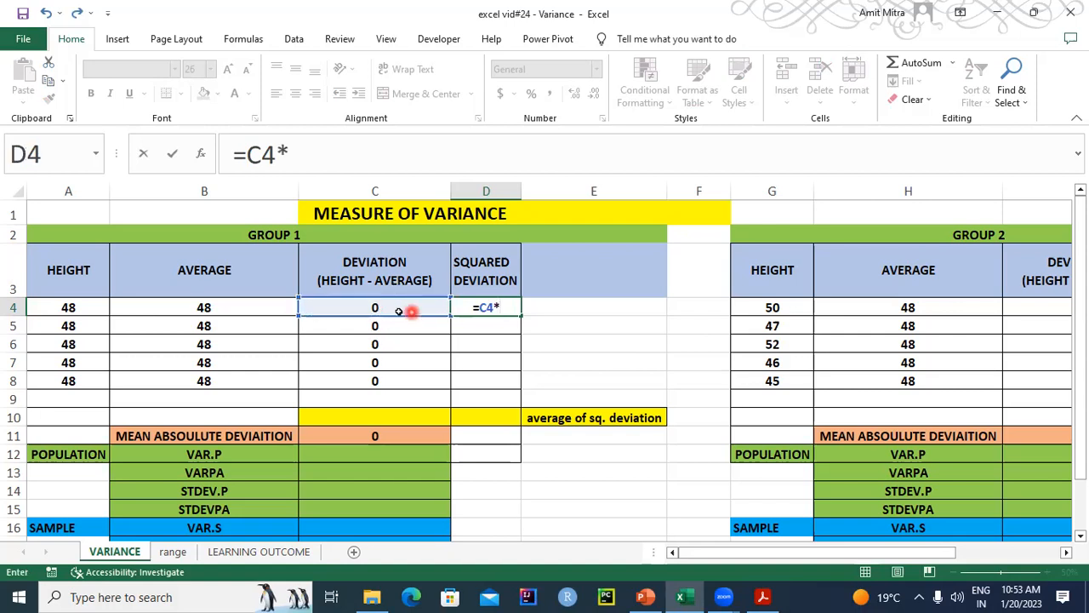
left_click(398, 311)
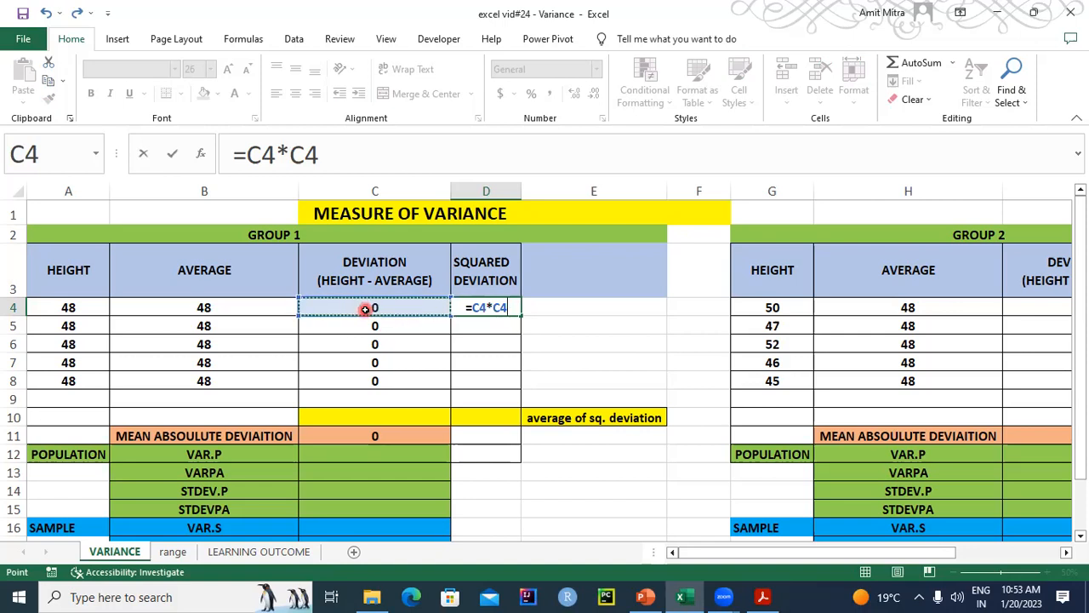
key("Return")
left_click(513, 308)
left_click_drag(520, 316, 486, 383)
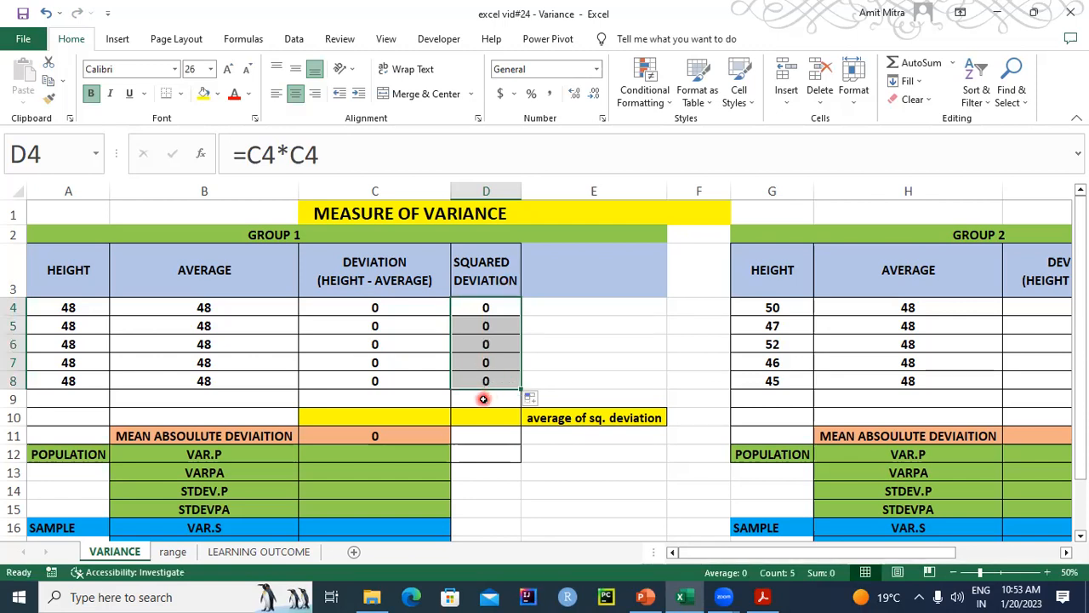
- Work out the Group 1 average squared deviation in D9 with the formula =SUM(D4:D8)/5, and clear that cell again
left_click(483, 399)
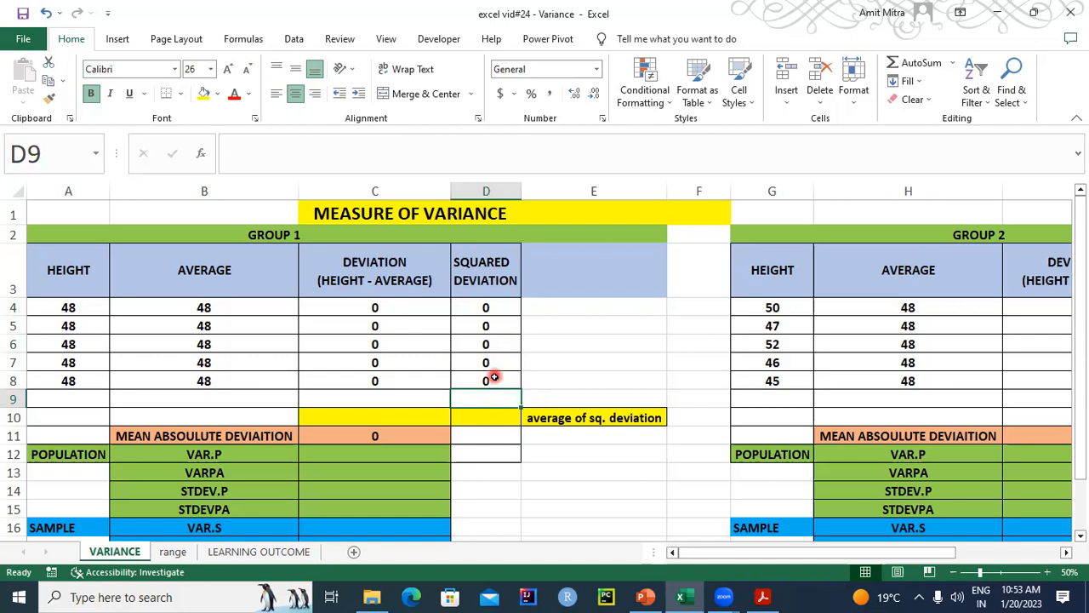
type("=AVE")
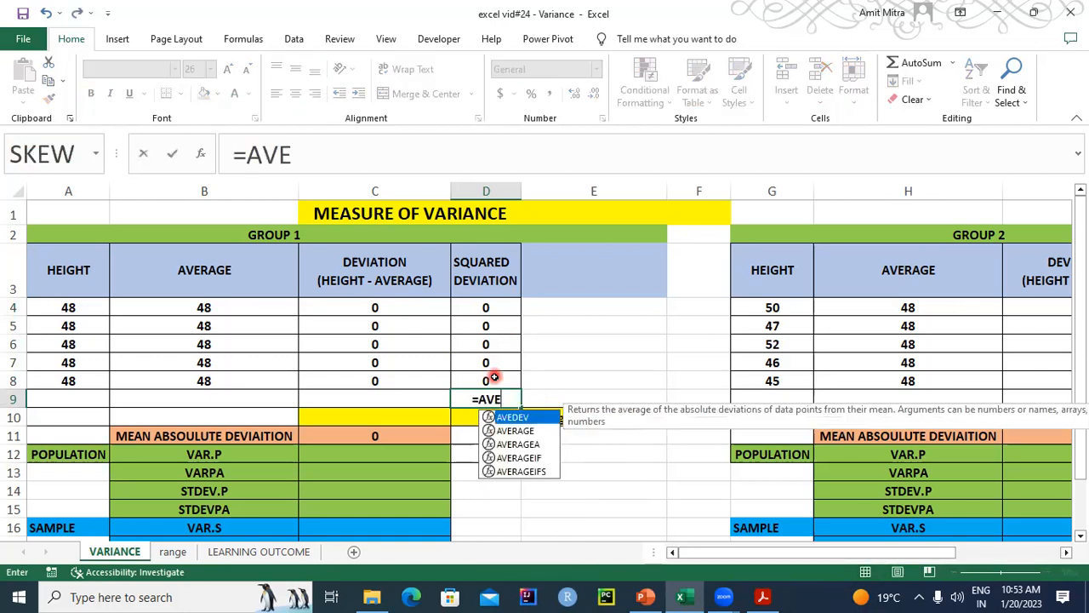
key("BackSpace")
key("BackSpace")
key("BackSpace")
type("S")
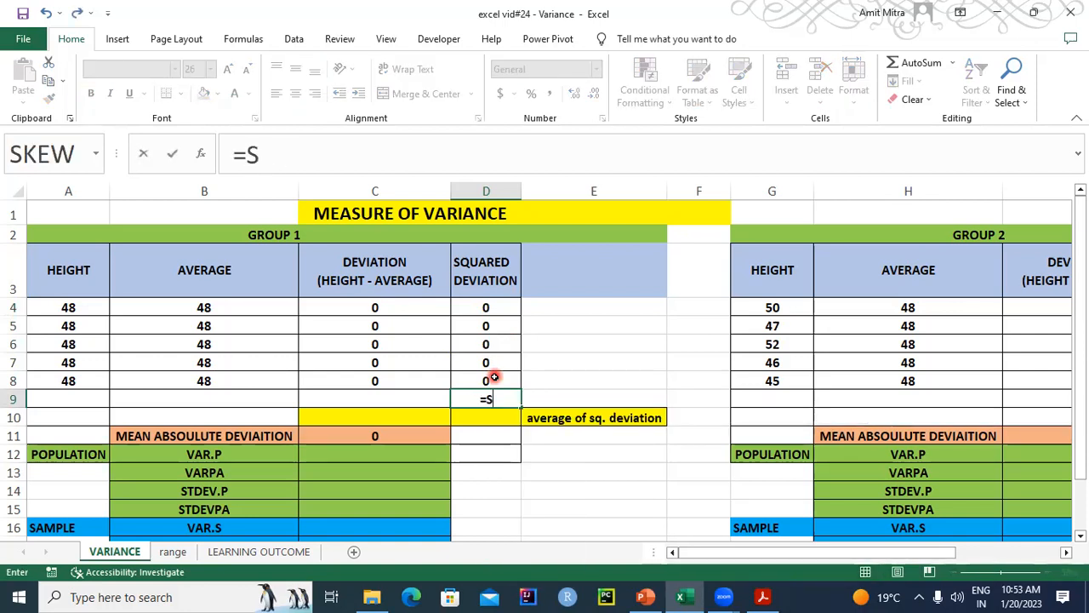
type("UM(")
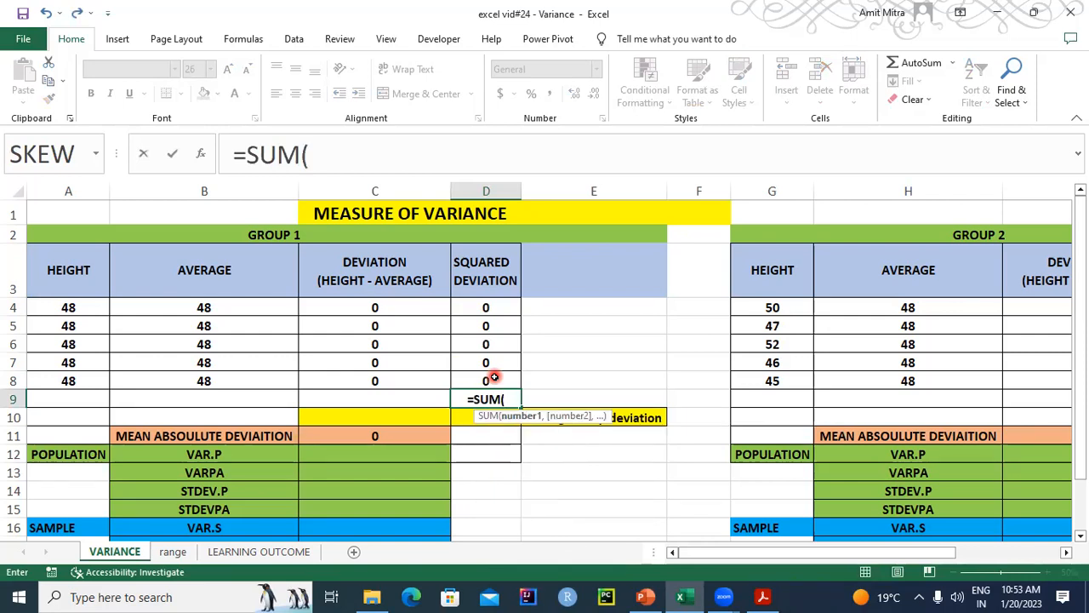
left_click_drag(494, 304, 494, 378)
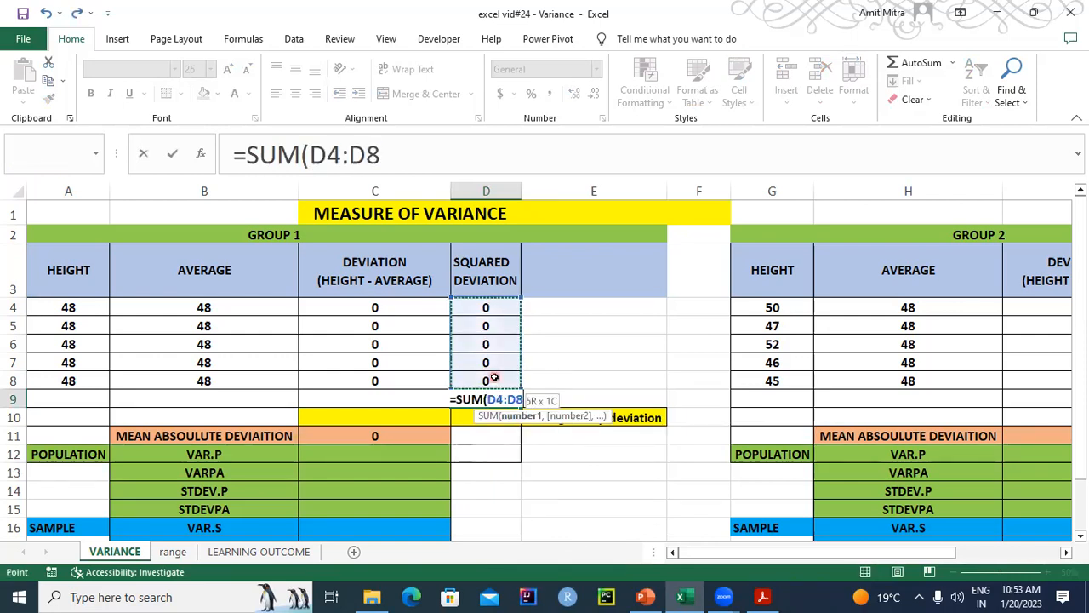
type(")/")
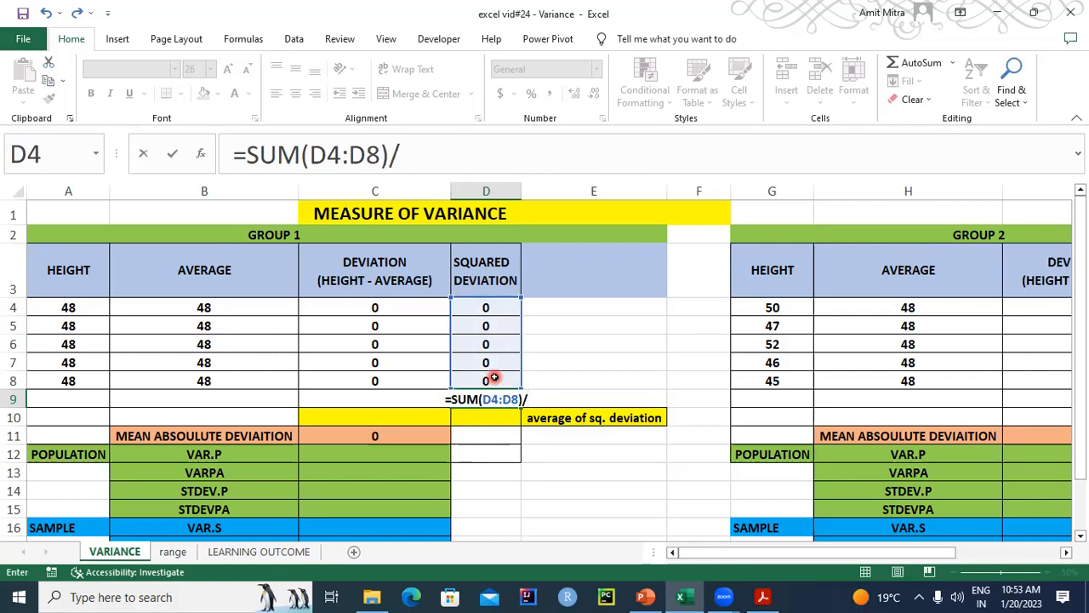
type("5")
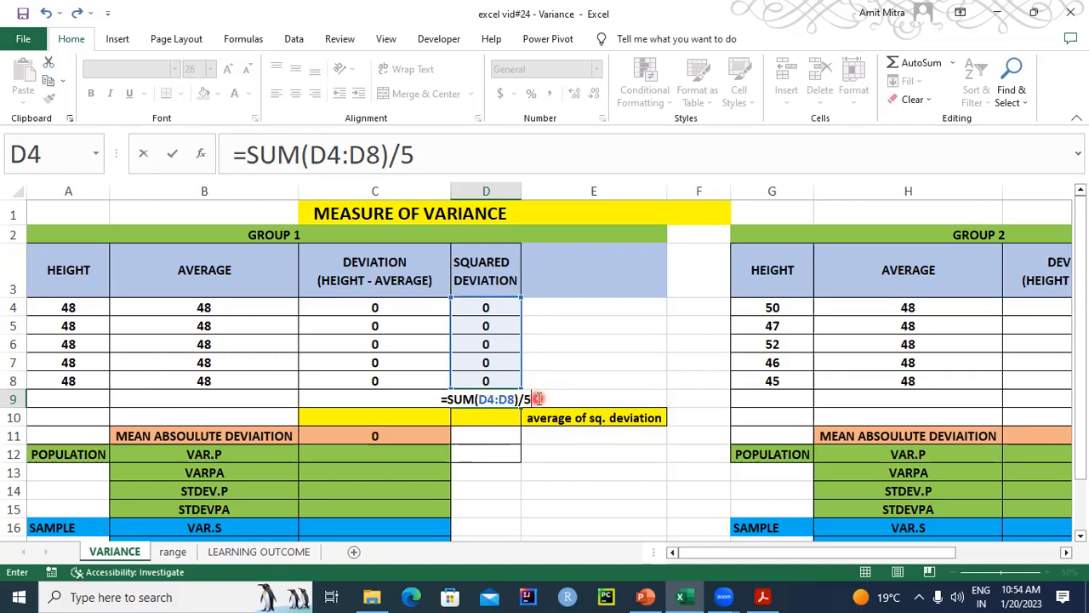
key("Return")
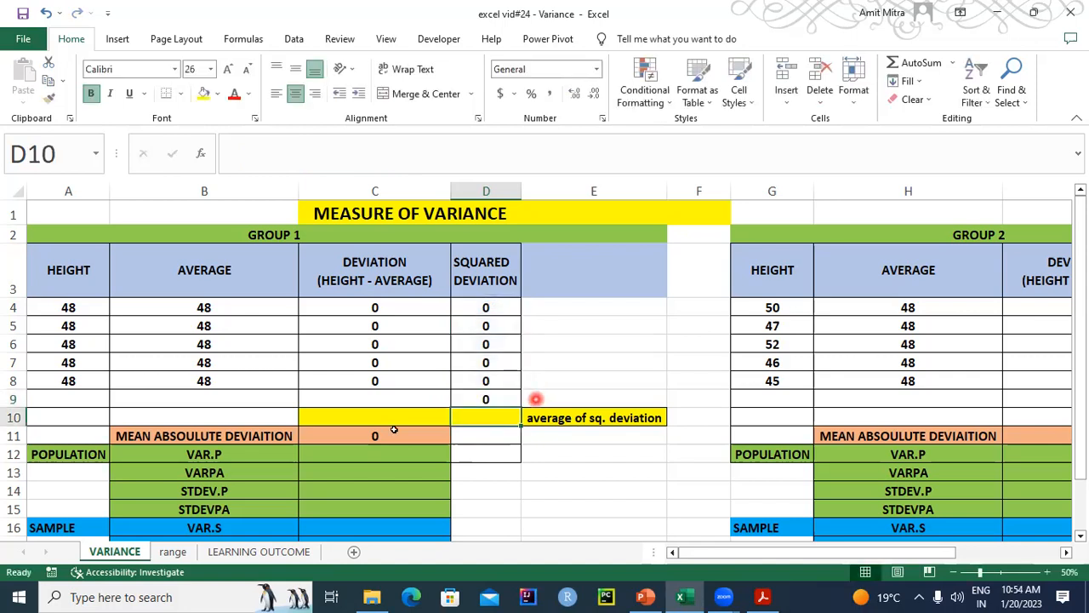
left_click(488, 397)
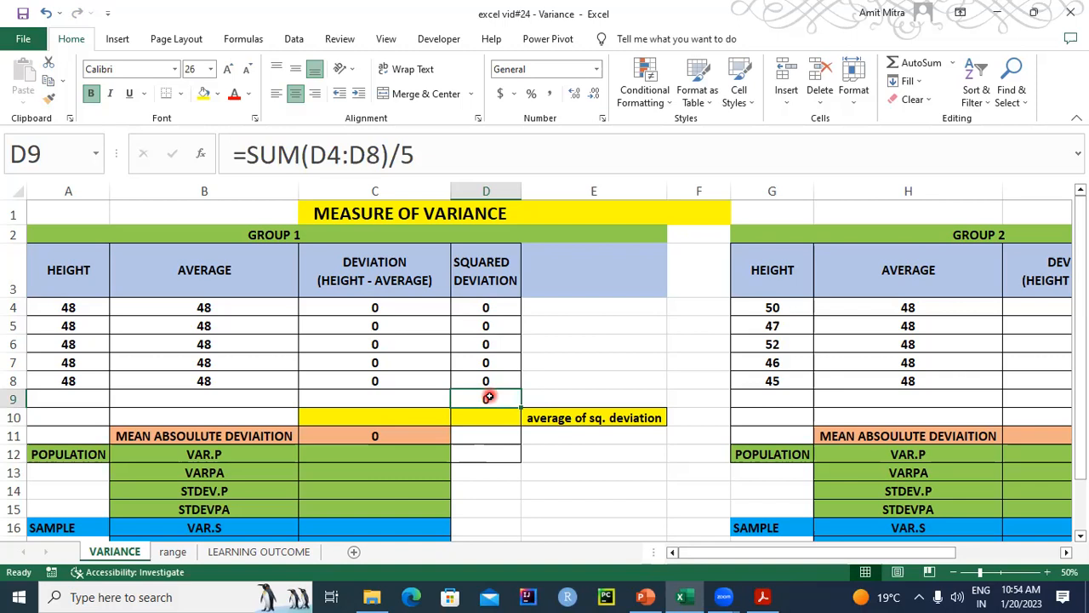
key("Delete")
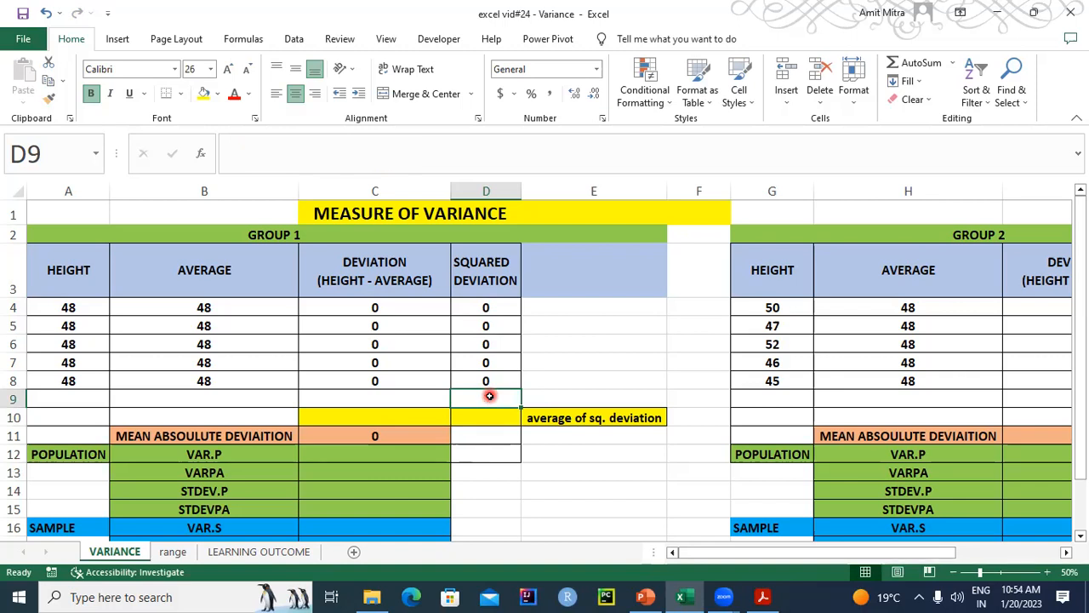
- Calculate the Group 1 population variance in C12 with the formula =VAR.P(A4:A8), and check the entered formula
left_click(340, 454)
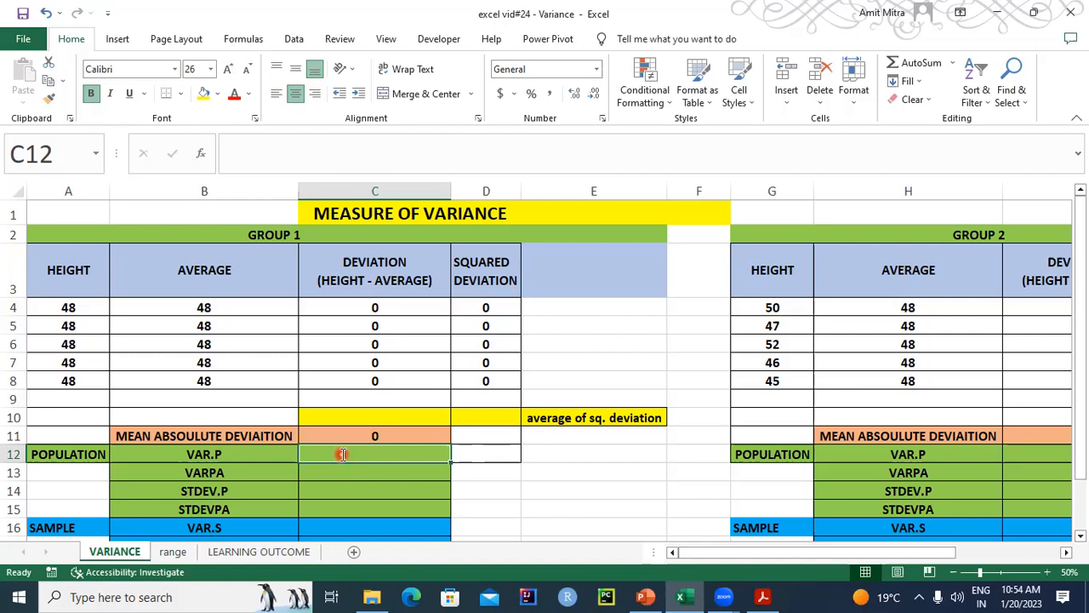
type("=VAR.P")
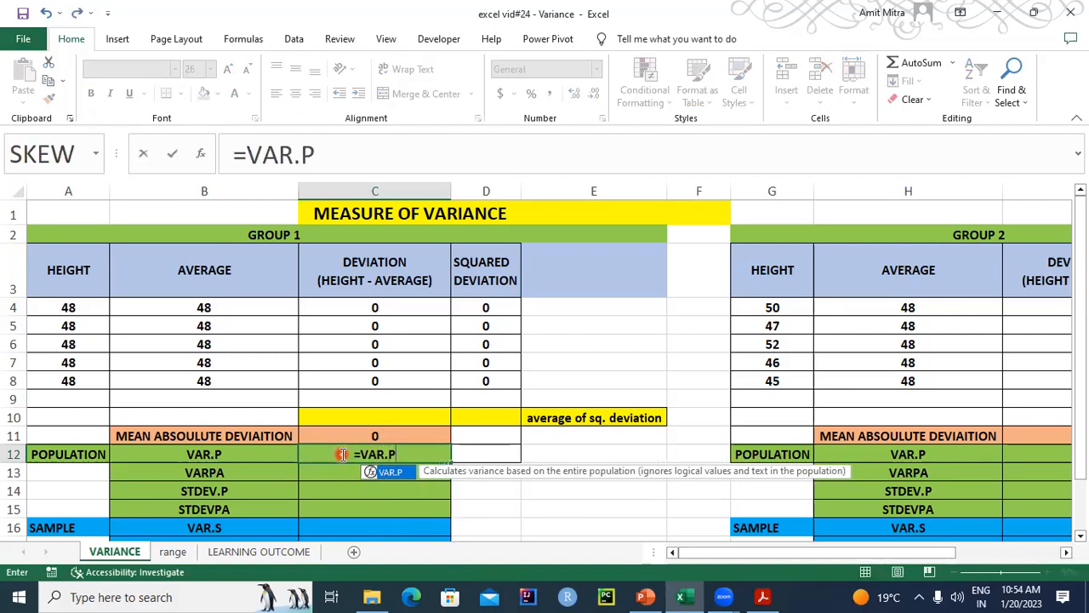
type("(")
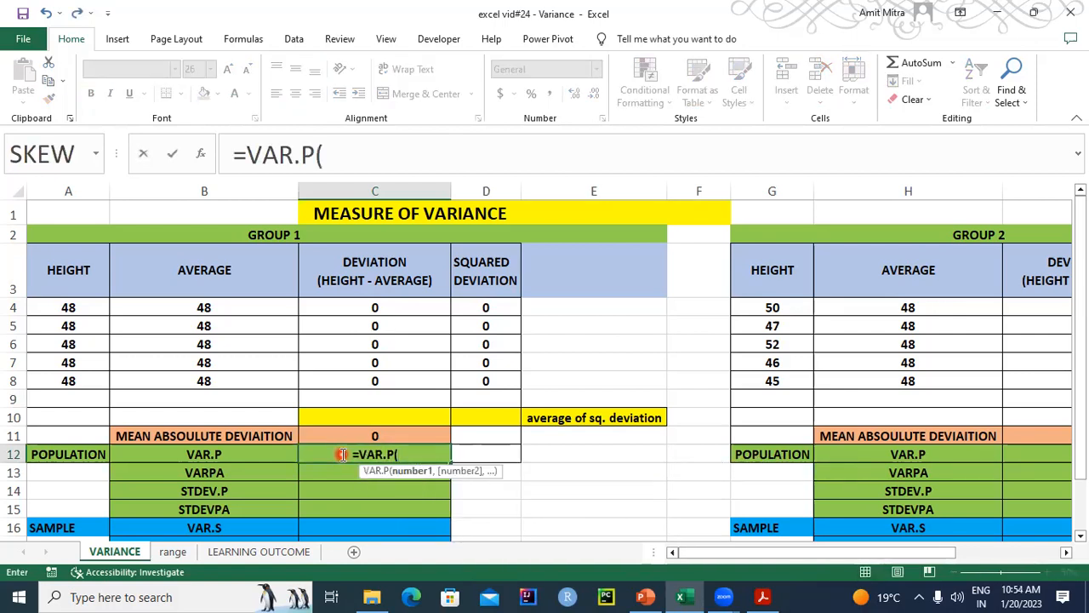
left_click_drag(76, 306, 79, 377)
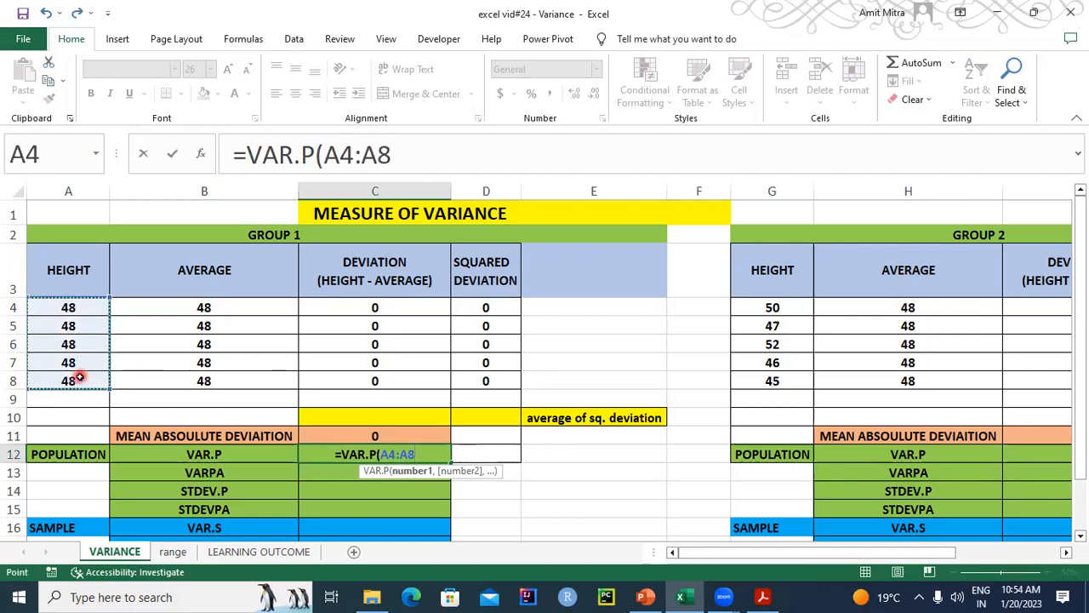
type(")")
key("Return")
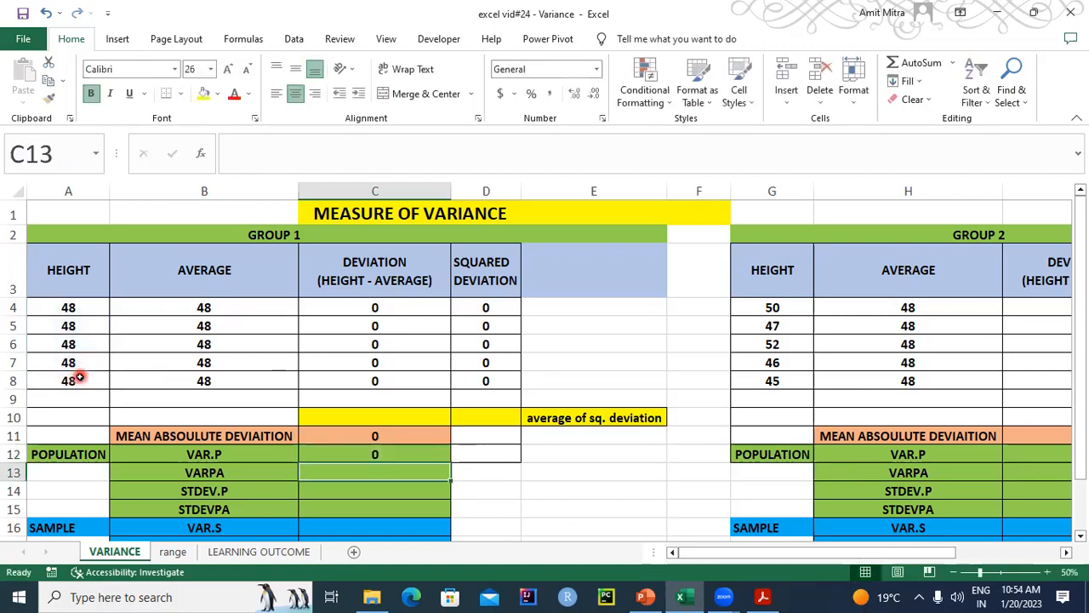
left_click(350, 452)
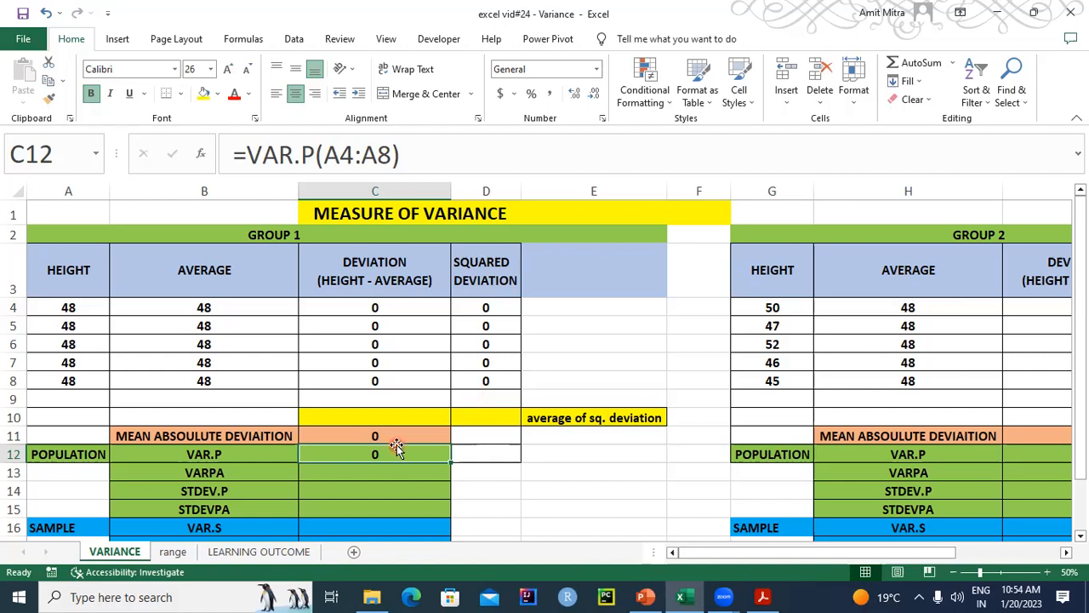
- Add the logical value TRUE below the Group 1 heights in A9
left_click(358, 475)
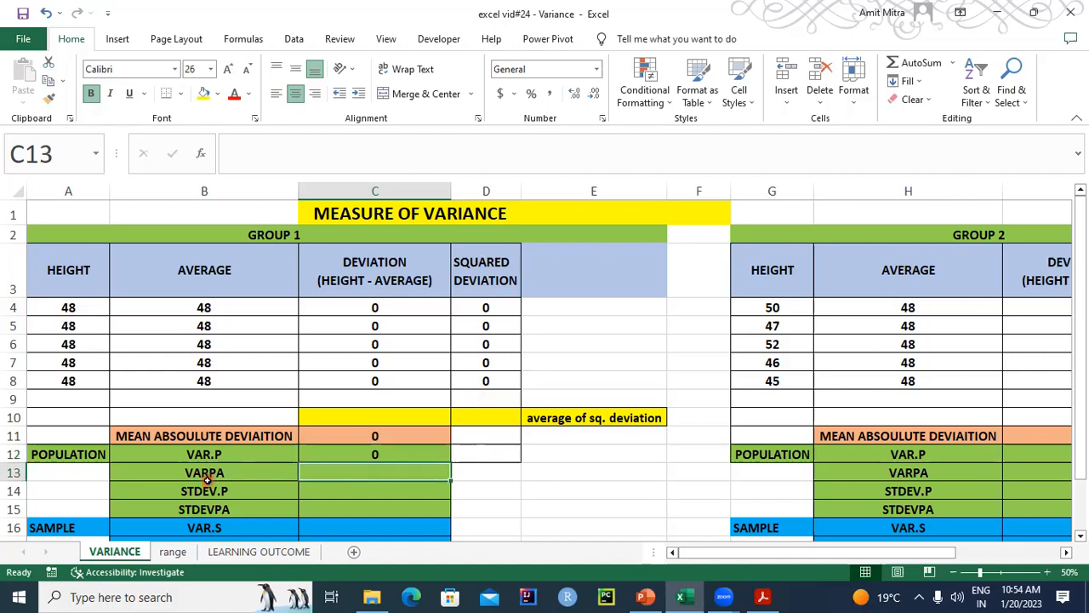
left_click(241, 472)
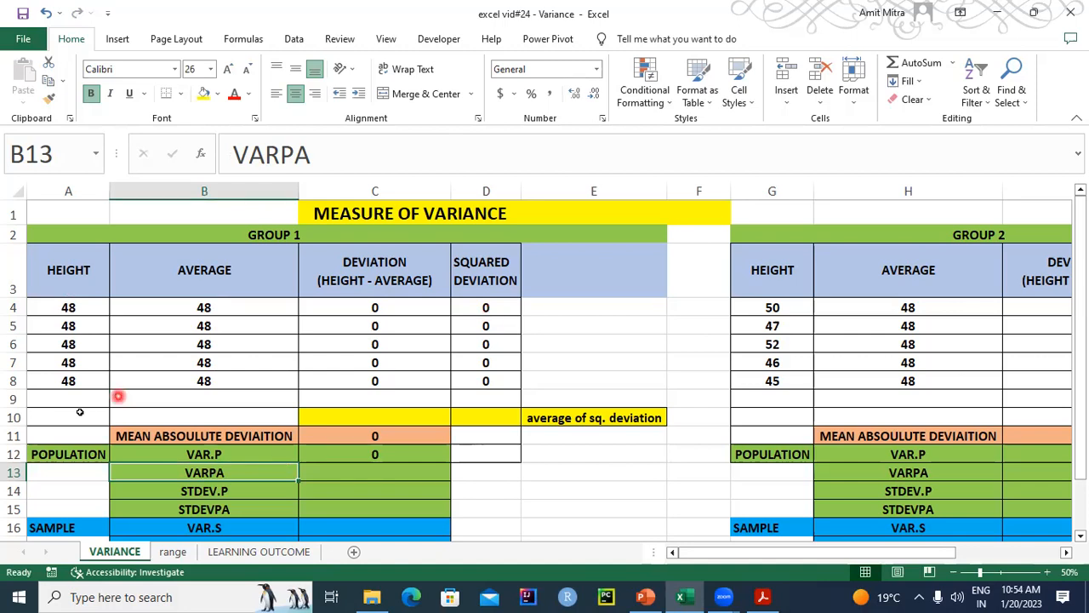
left_click(209, 454)
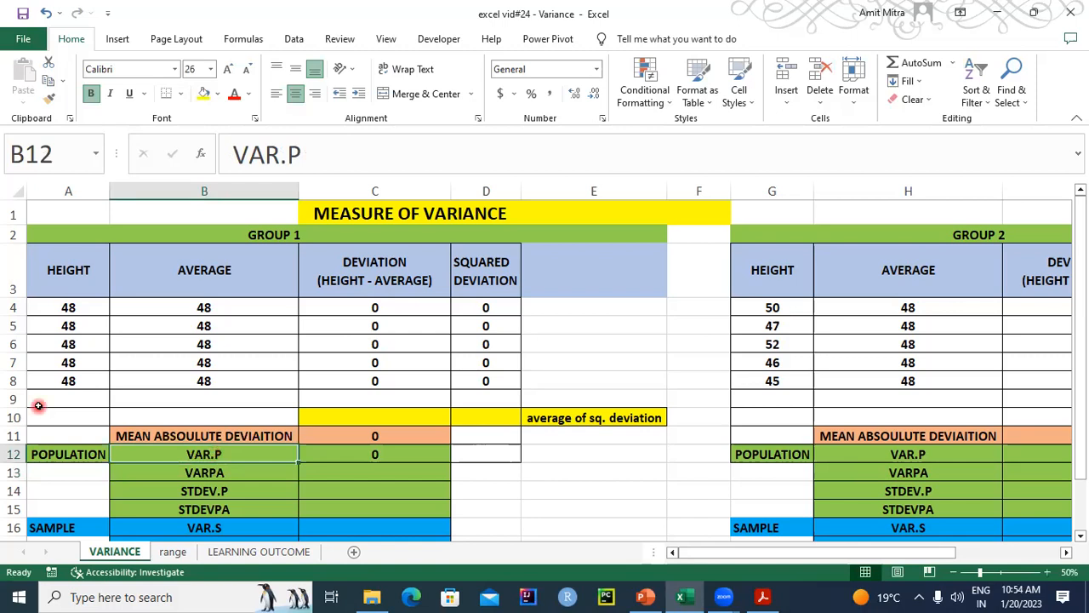
left_click(77, 393)
type("TU")
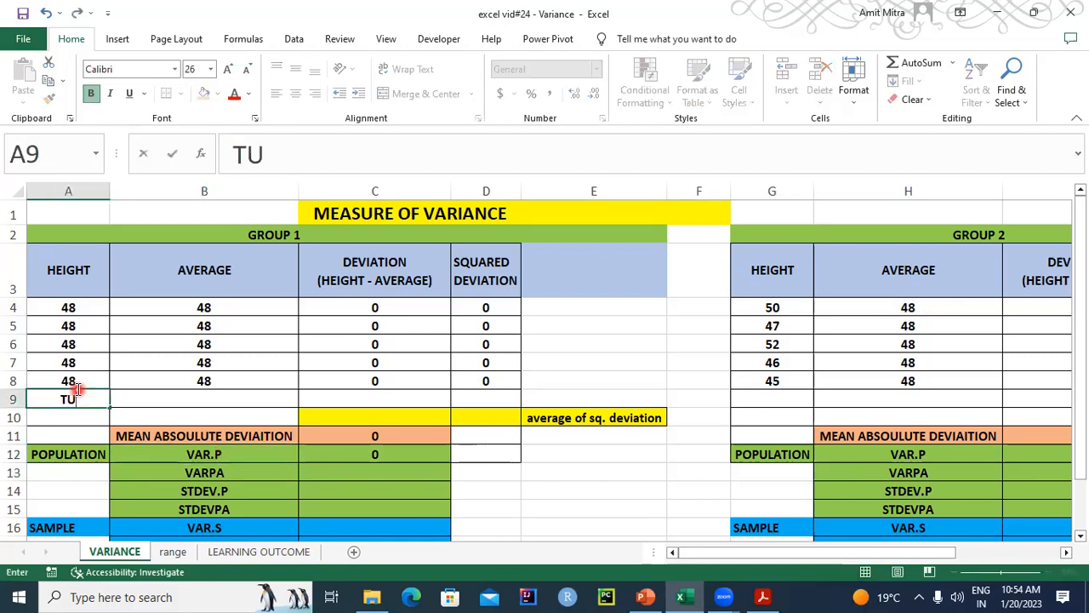
key("BackSpace")
type("RUE")
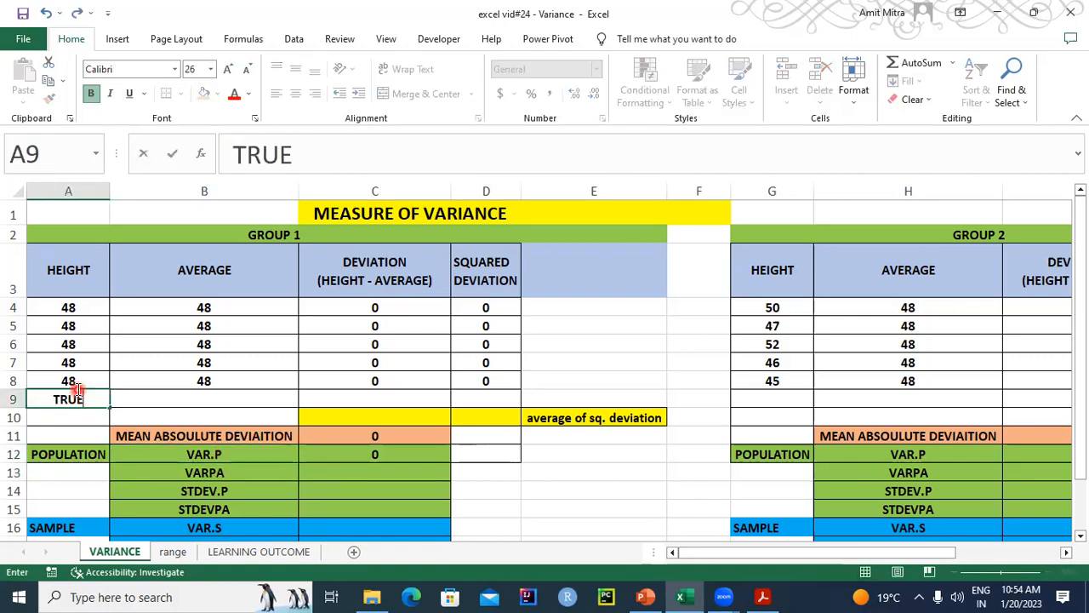
key("Return")
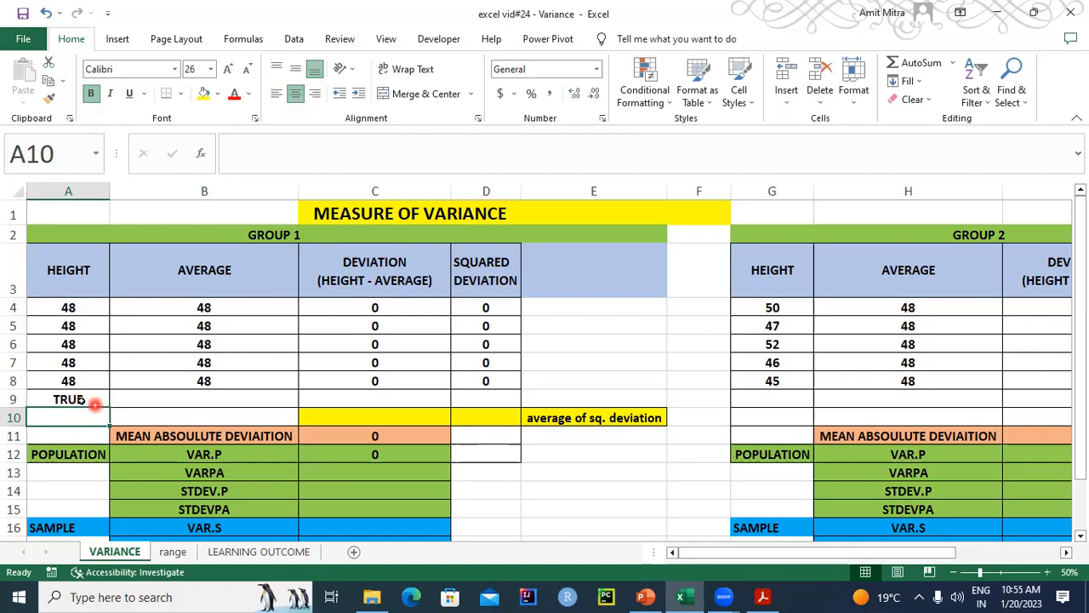
left_click(80, 399)
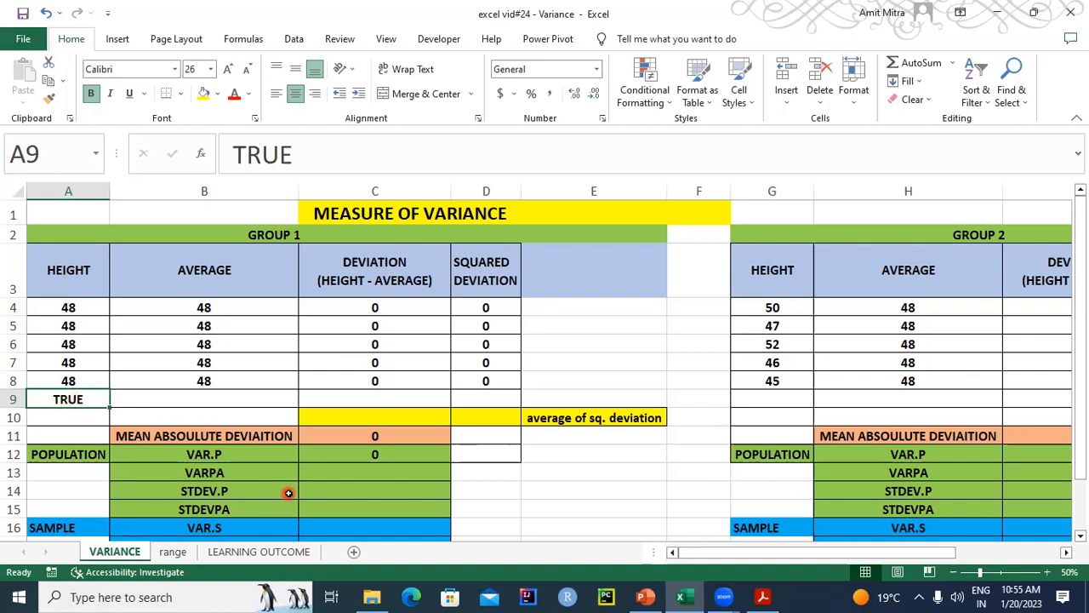
- Calculate the Group 1 population variance including the logical value in C13 with =VARPA(A4:A9), and clear that cell again
left_click(368, 454)
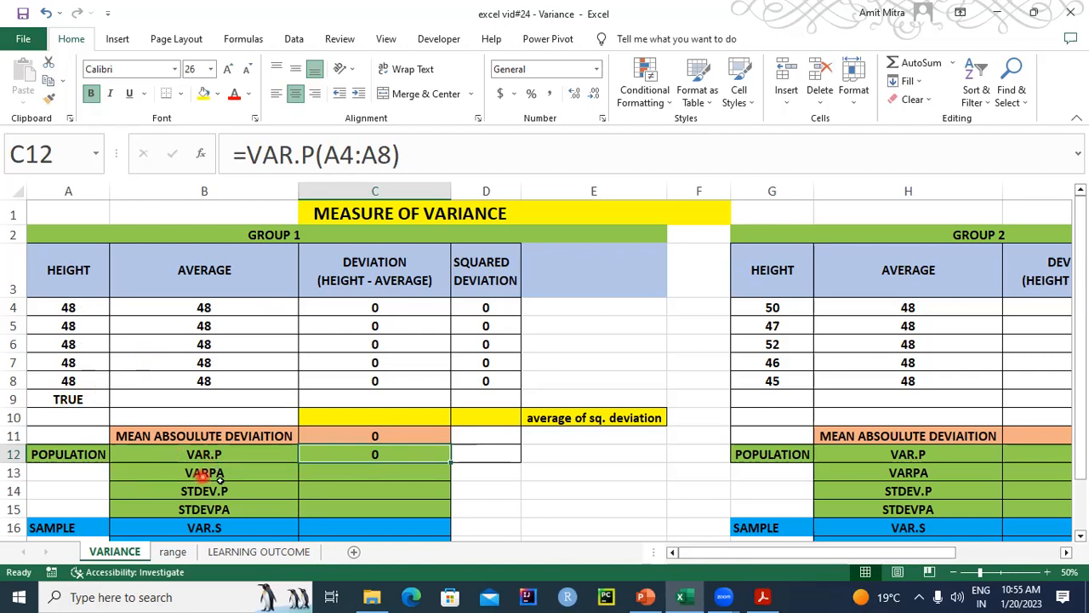
left_click(338, 473)
type("=VARPA")
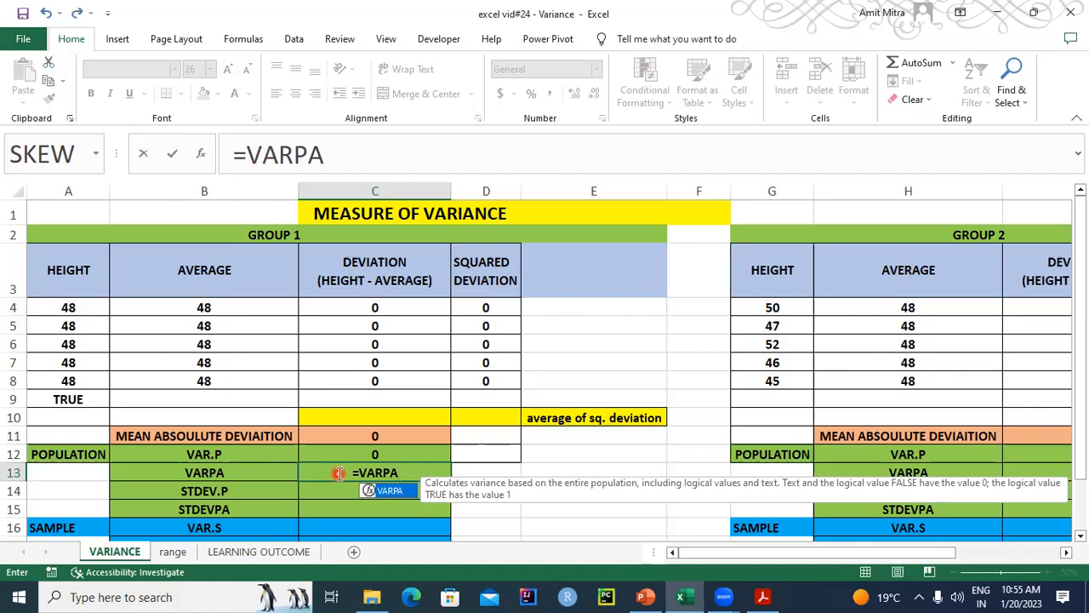
type("(")
left_click_drag(74, 302, 72, 397)
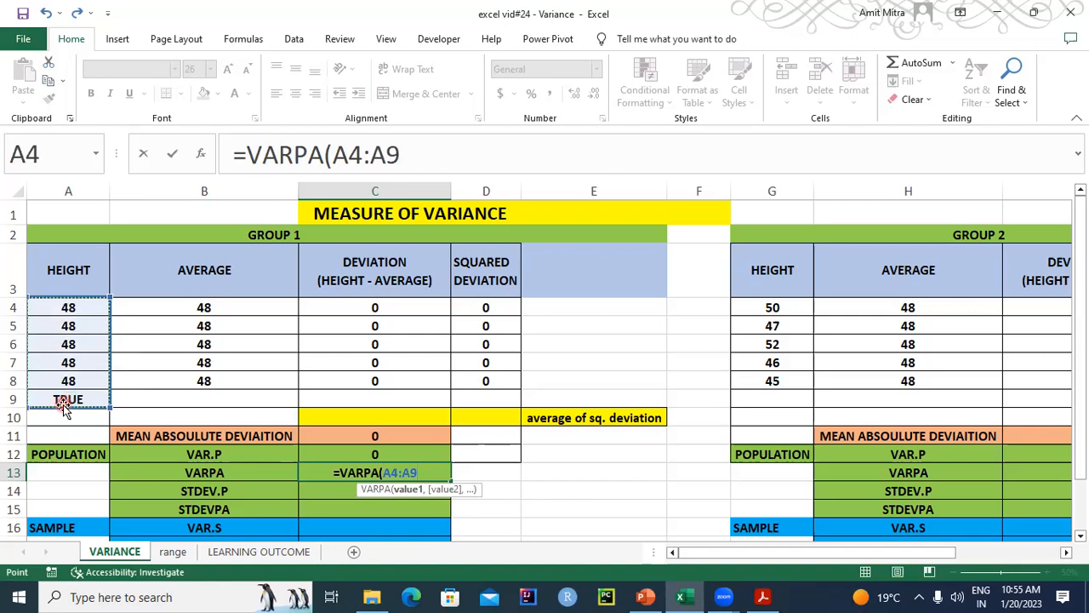
type(")")
key("Return")
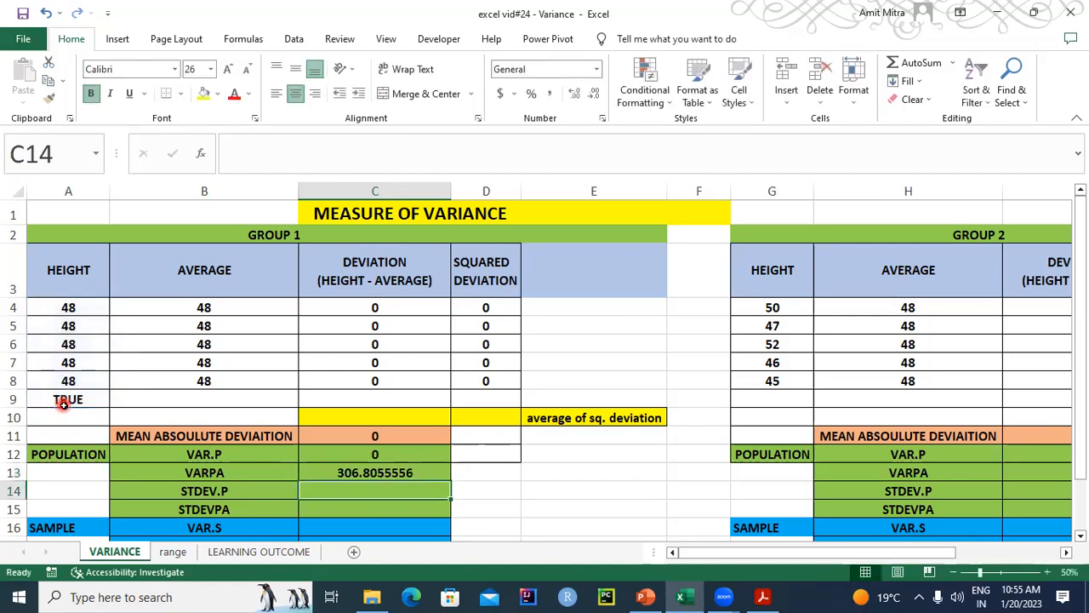
left_click(346, 472)
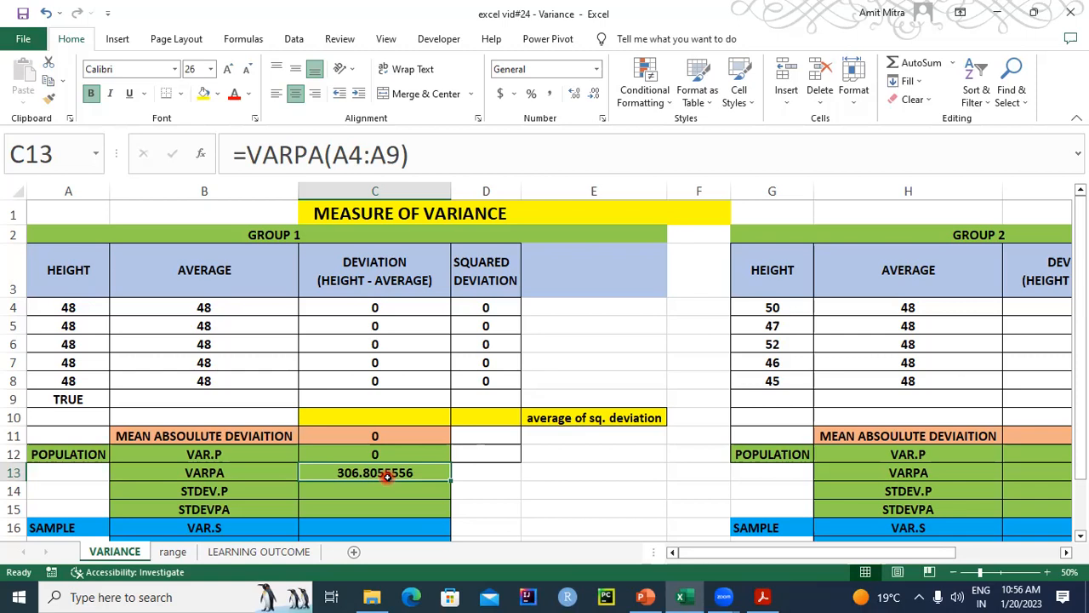
key("Delete")
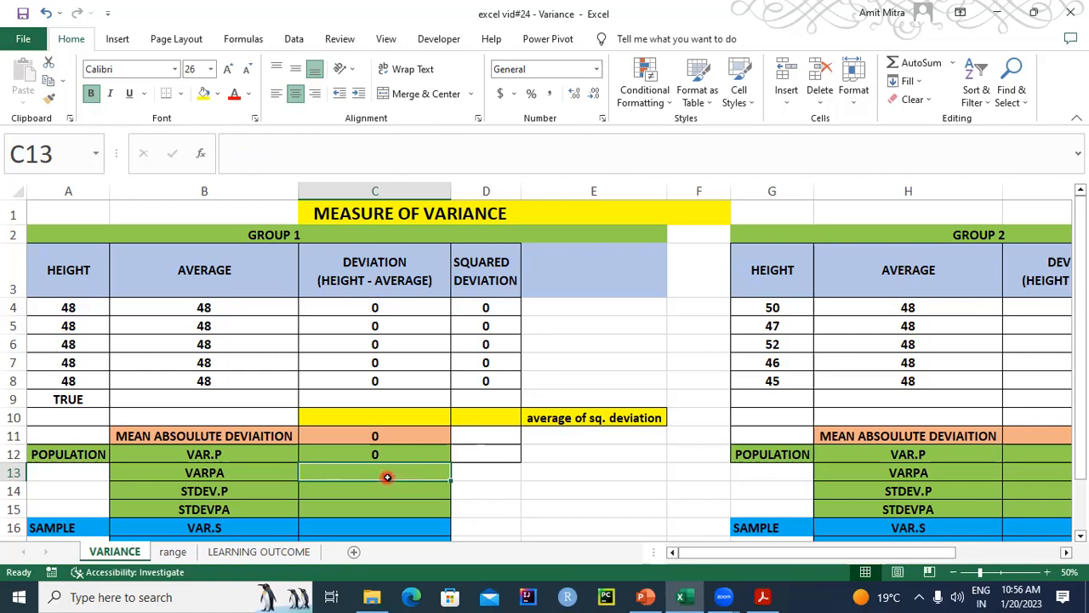
type("=")
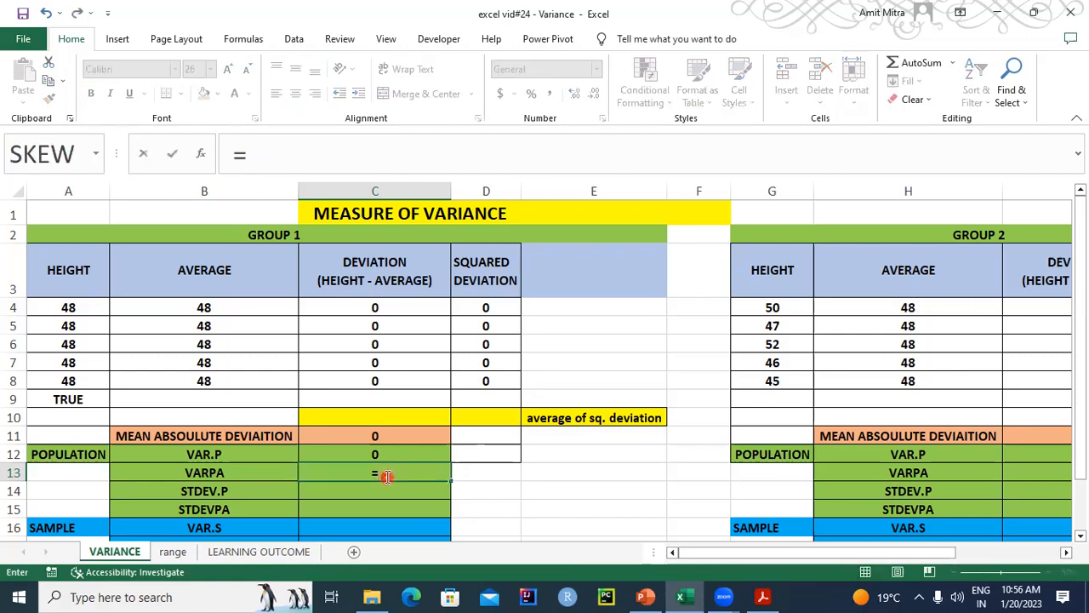
left_click(73, 402)
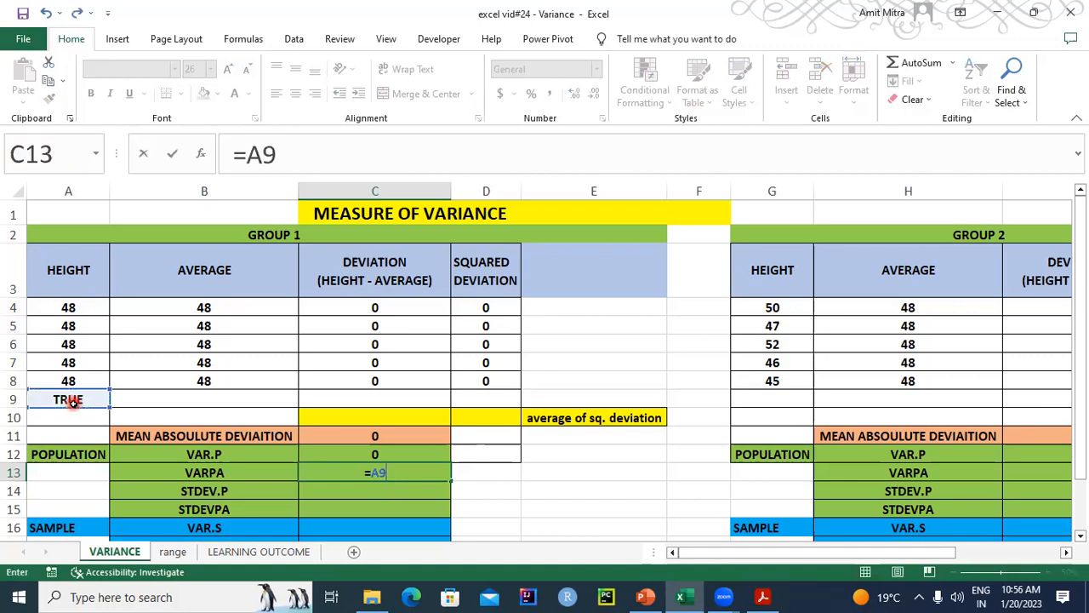
key("BackSpace")
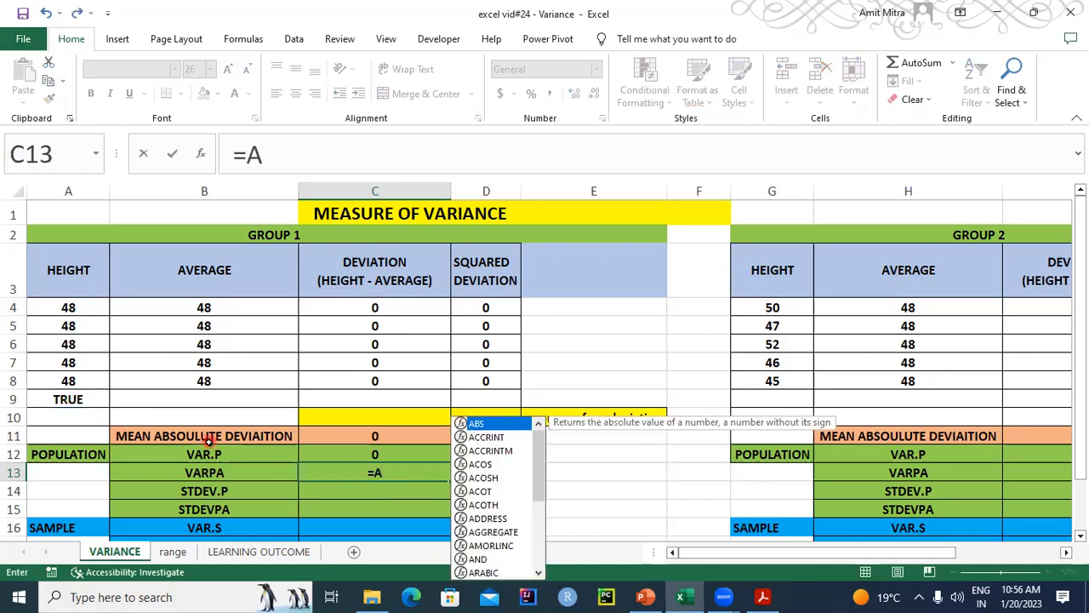
key("Escape")
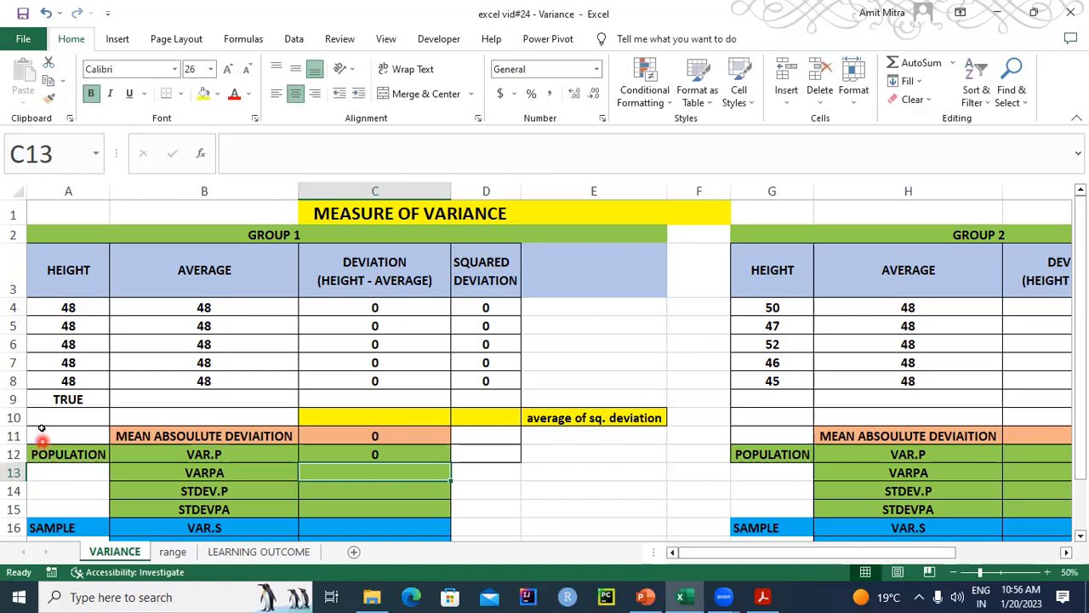
- Clear the logical value from A9 and calculate the Group 1 population variance in C13 with the formula =VARPA(A4:A8)
left_click(62, 400)
key("Delete")
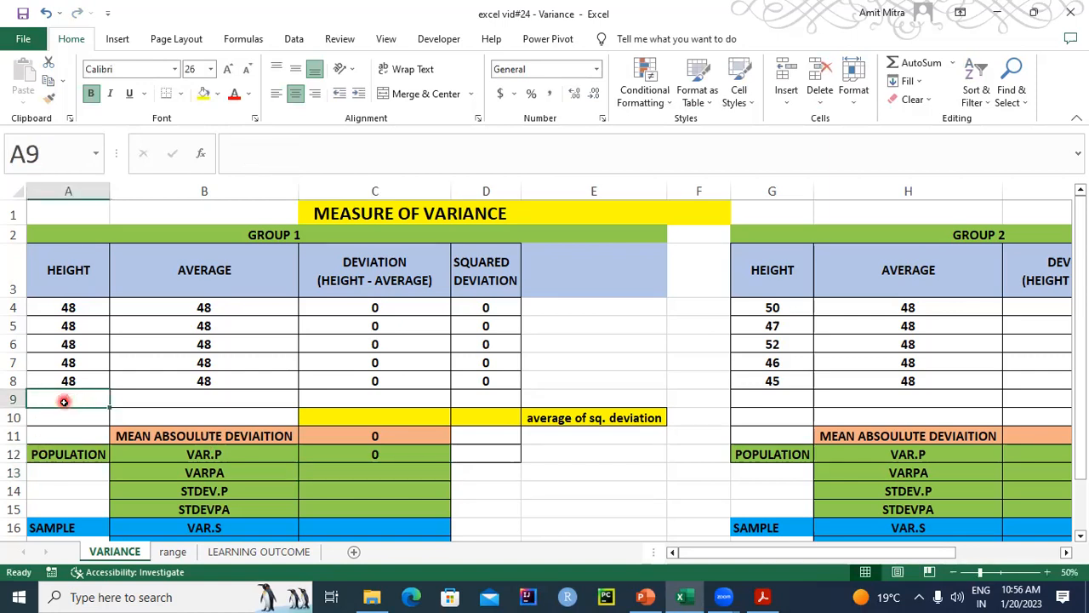
left_click(387, 473)
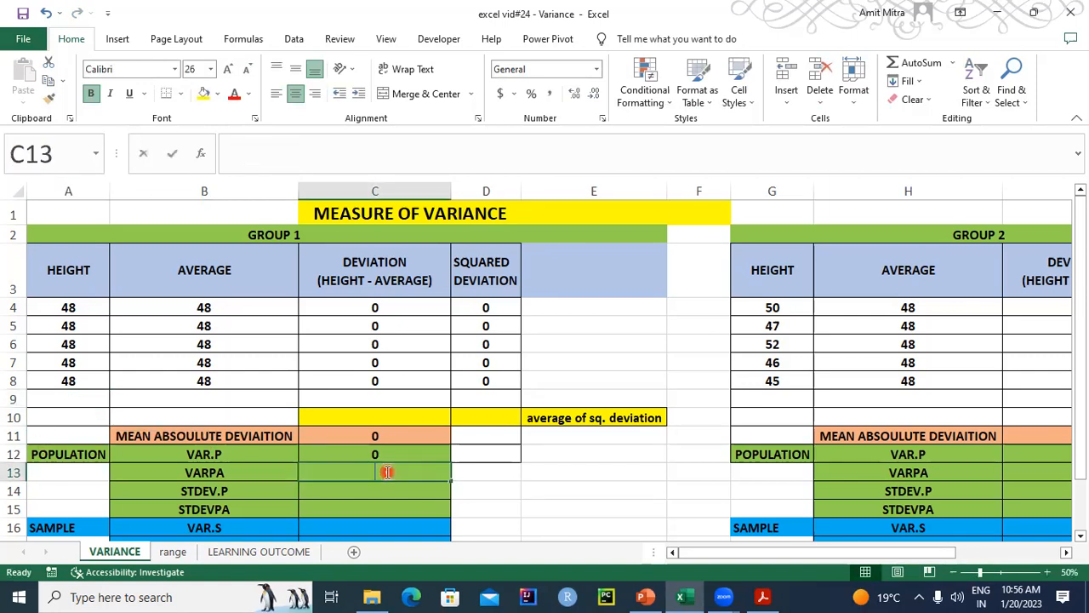
type("=VARPA")
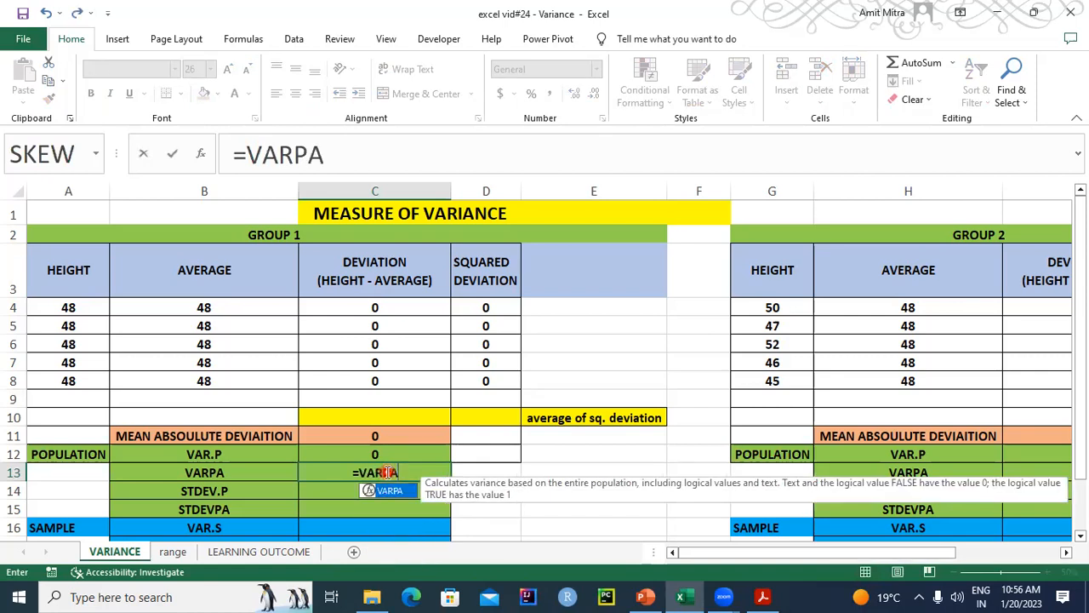
key("ctrl+a")
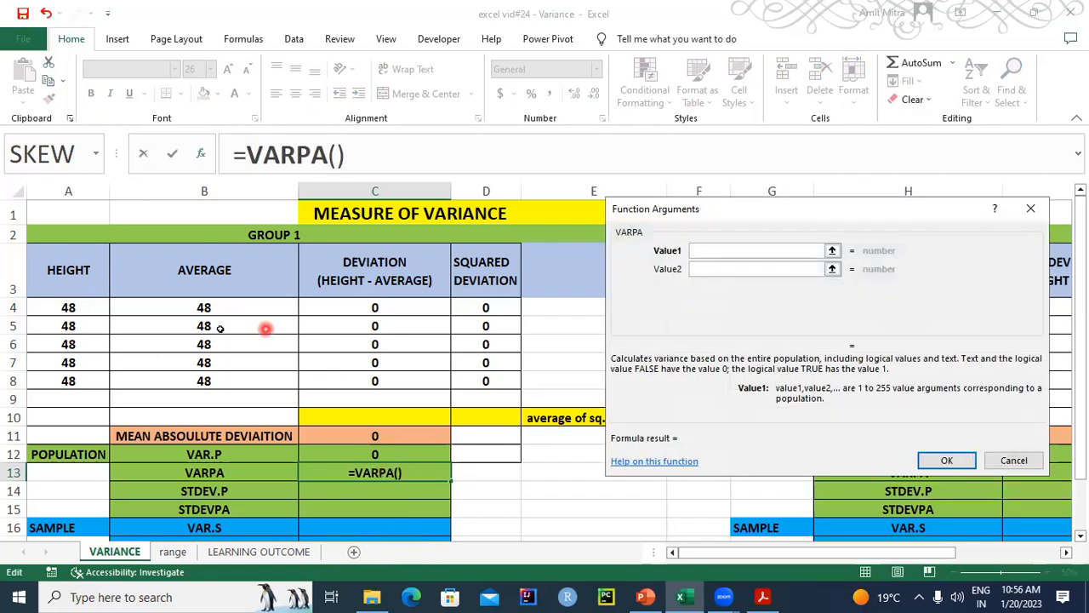
left_click_drag(94, 308, 91, 382)
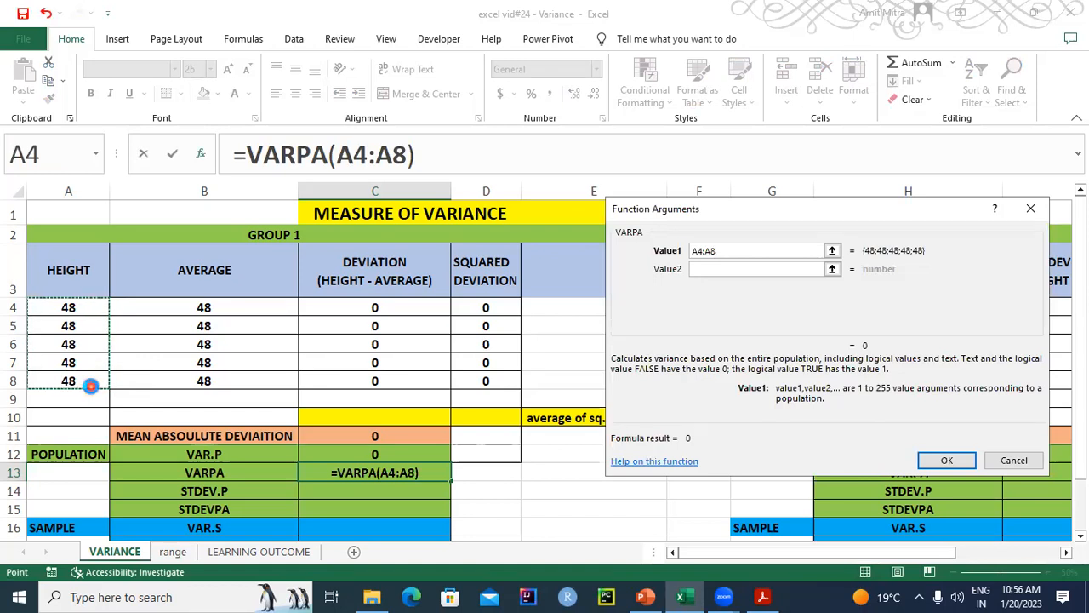
key("Return")
left_click(361, 475)
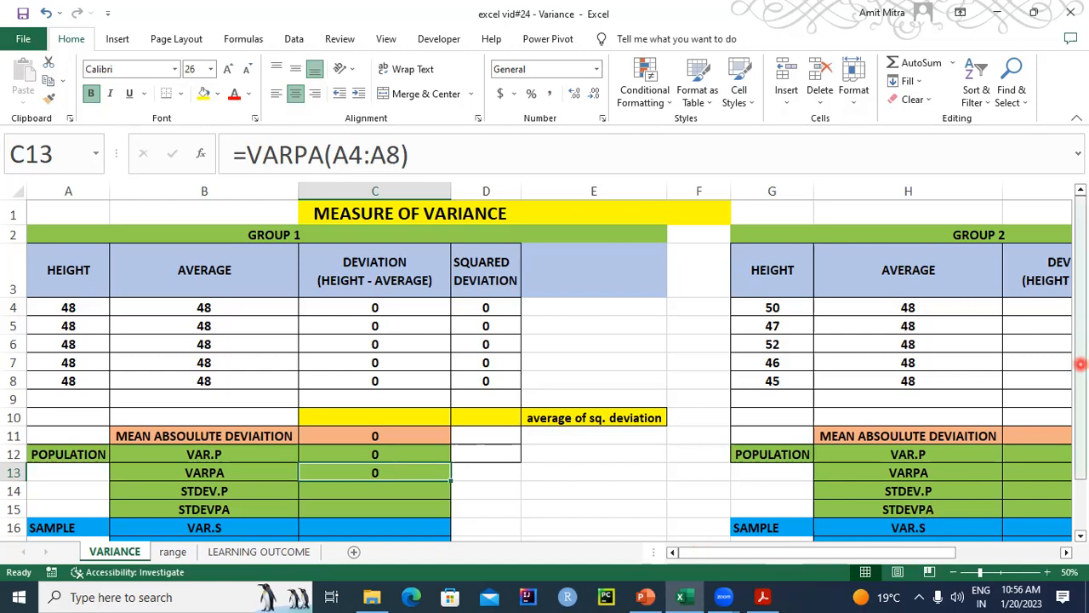
- Compare the mean absolute deviation formulas of Group 1 in C11 and Group 2 in I11
left_click_drag(920, 555, 1025, 550)
left_click(645, 457)
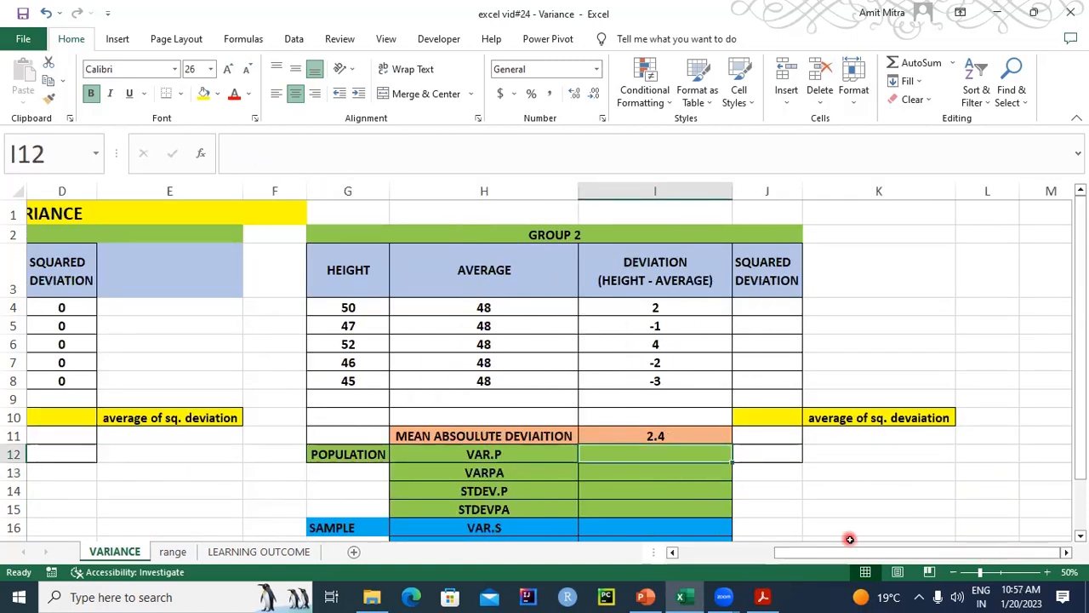
left_click_drag(846, 554, 765, 555)
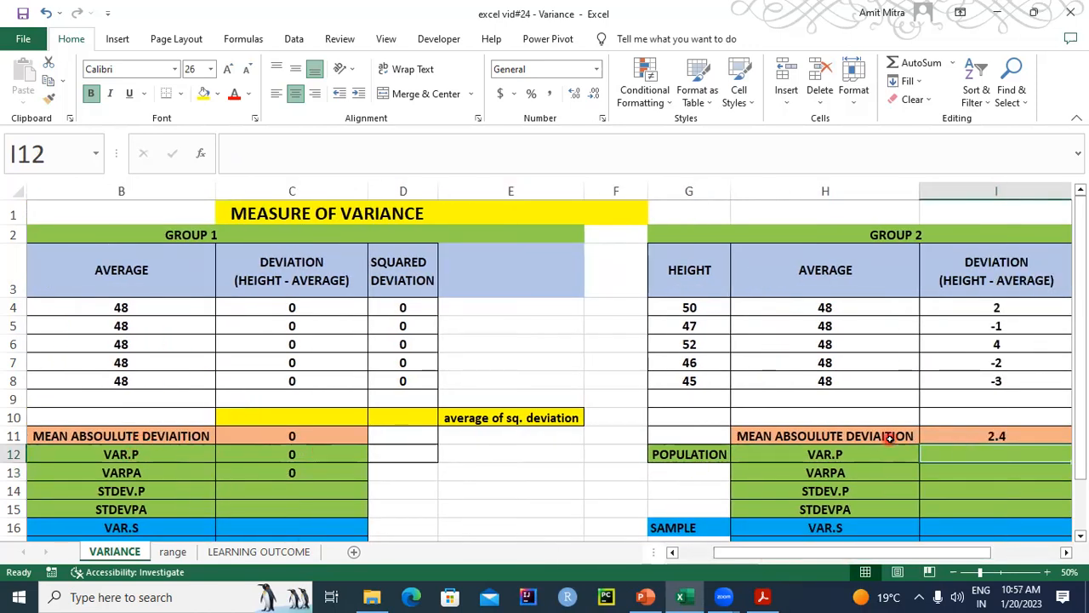
left_click(283, 434)
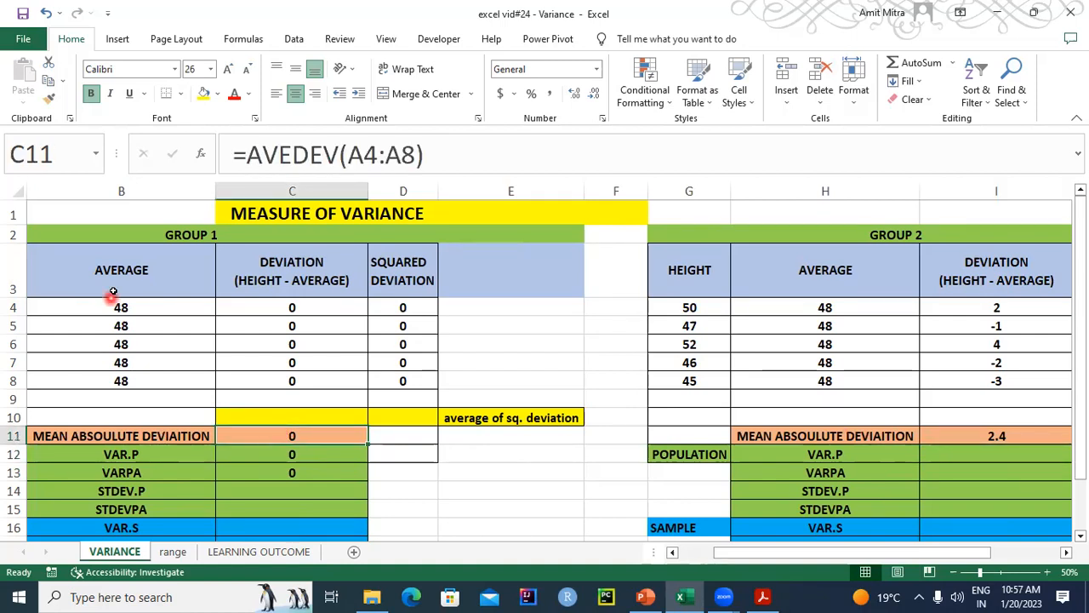
left_click_drag(737, 555, 629, 558)
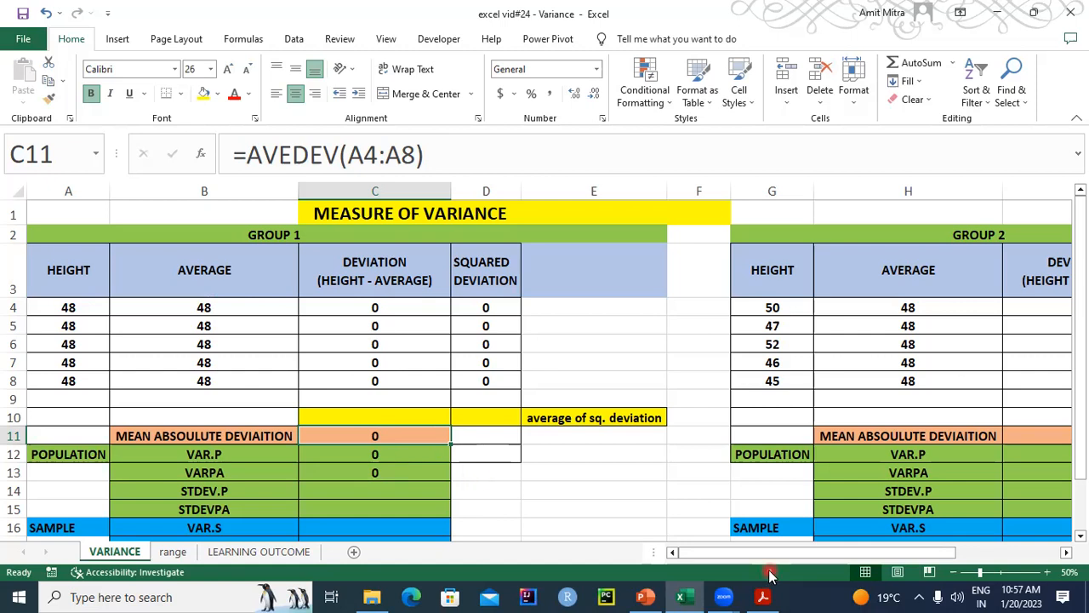
left_click_drag(769, 551, 841, 551)
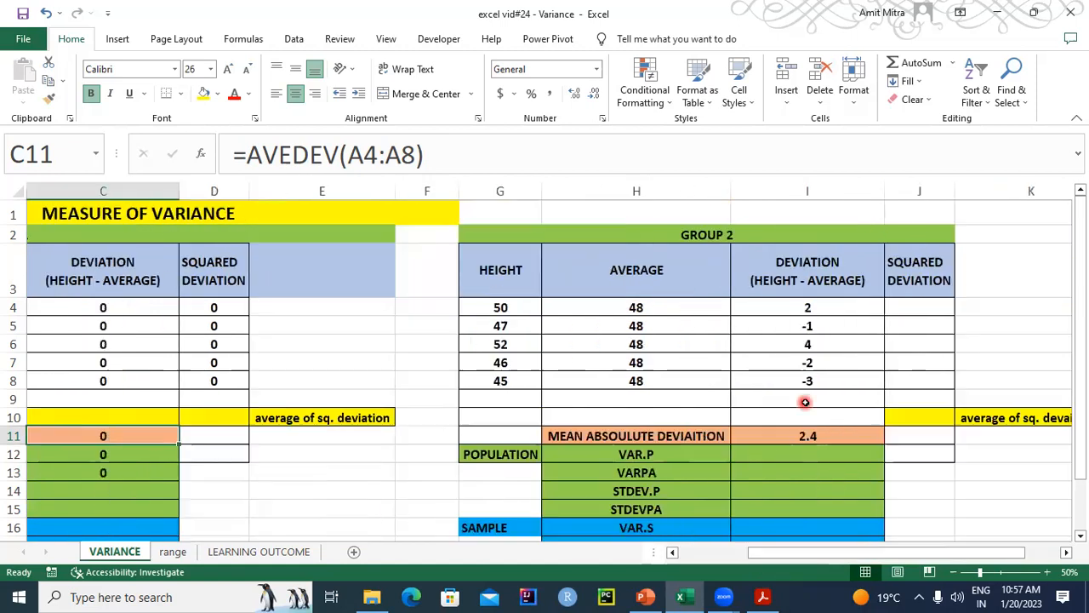
left_click(781, 436)
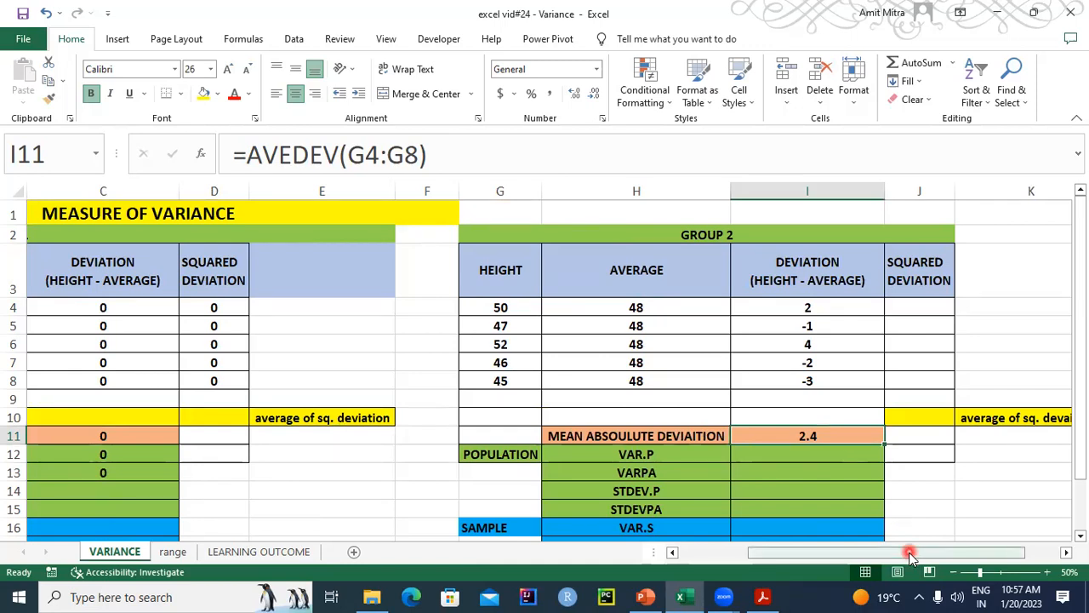
mouse_move(909, 553)
left_mouse_down()
mouse_move(889, 559)
mouse_move(910, 555)
left_mouse_up()
- Calculate the Group 2 population variance in I12 with the formula =VAR.P(G4:G8), and check the entered formula
left_click(807, 455)
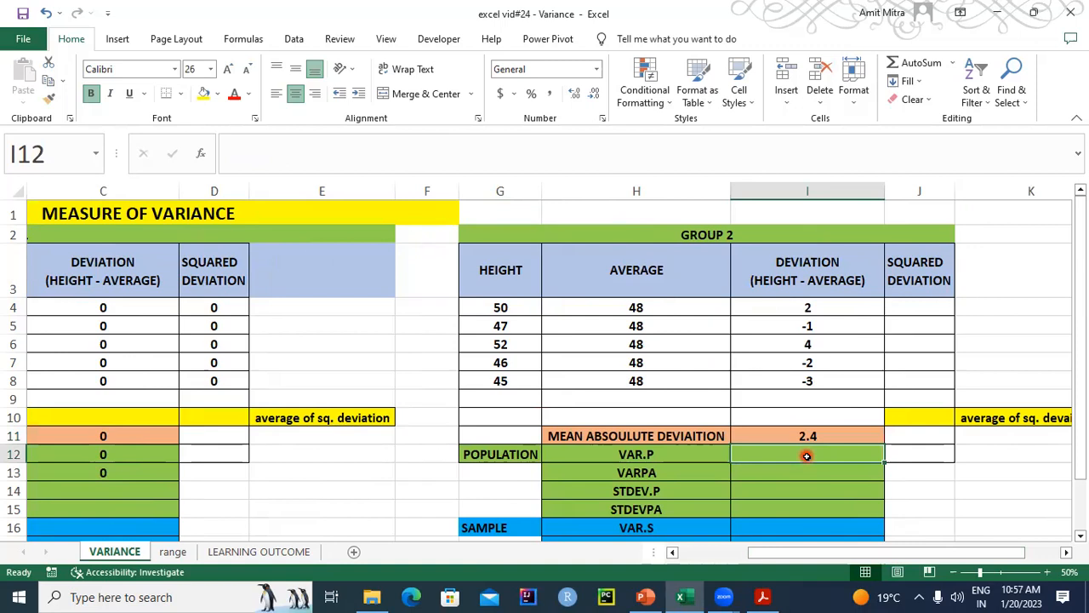
type("=VA")
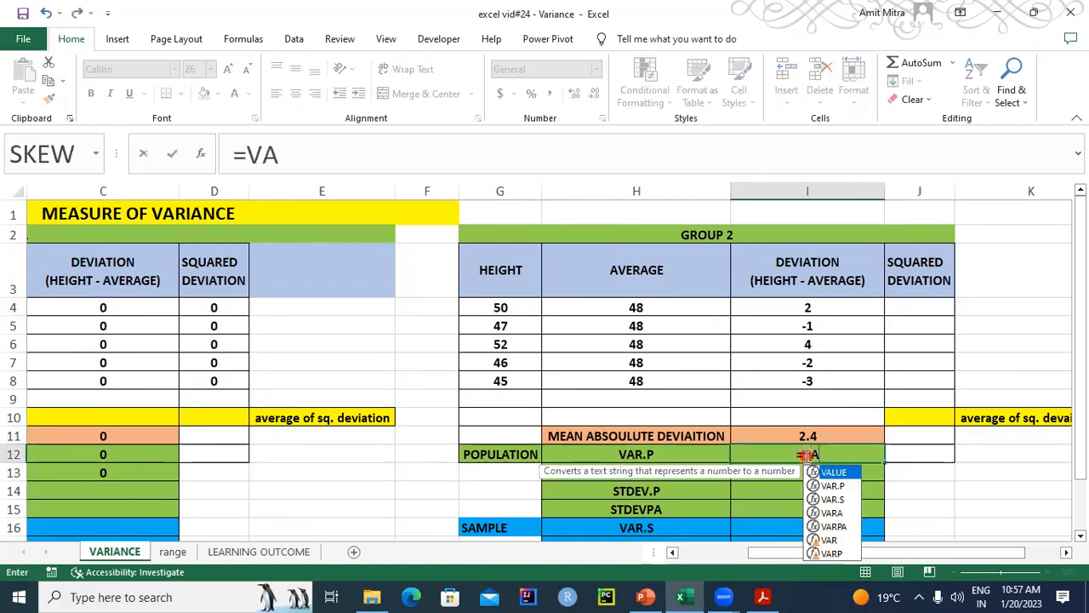
type("R.P")
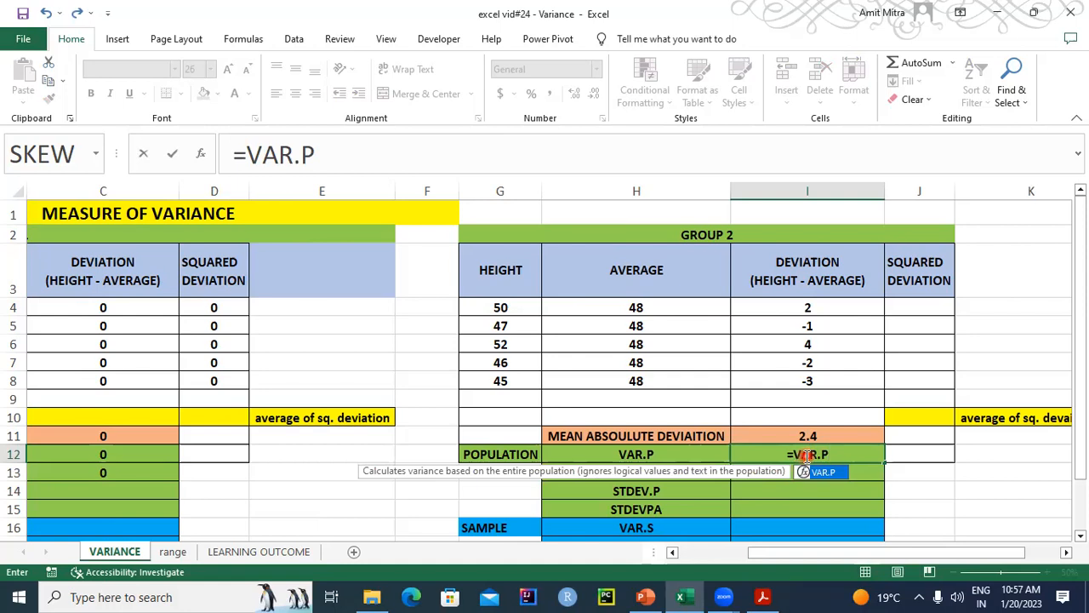
type("(")
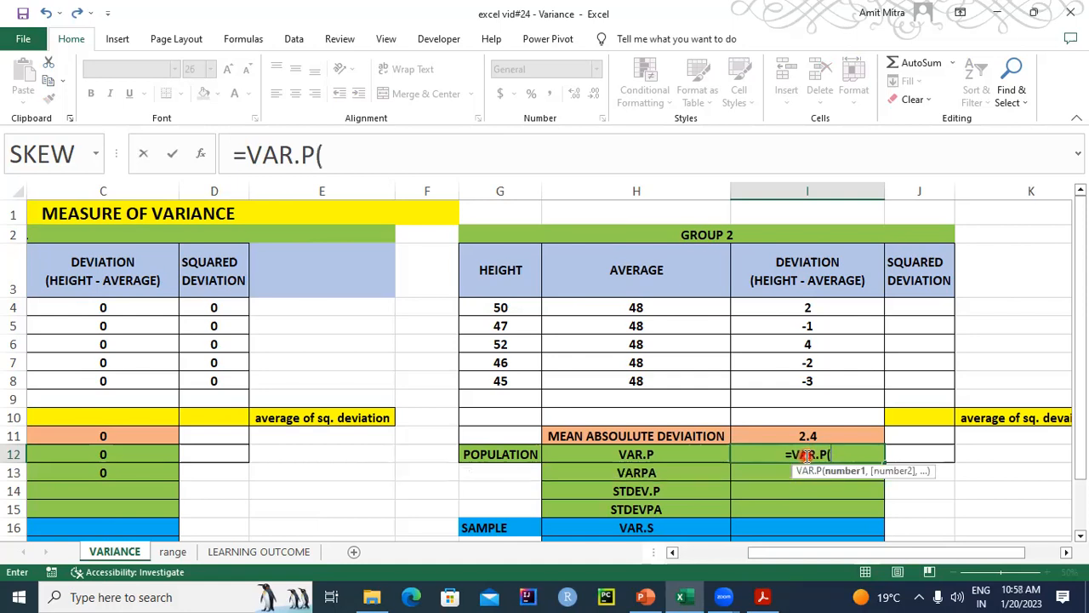
left_click(501, 307)
left_click_drag(502, 361, 503, 380)
type(")")
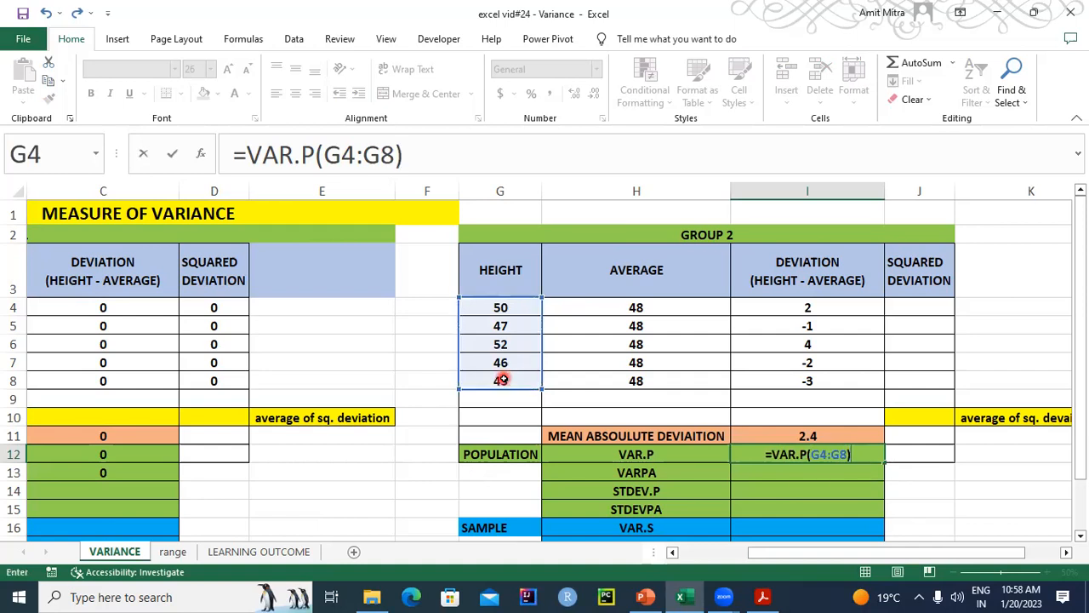
key("Return")
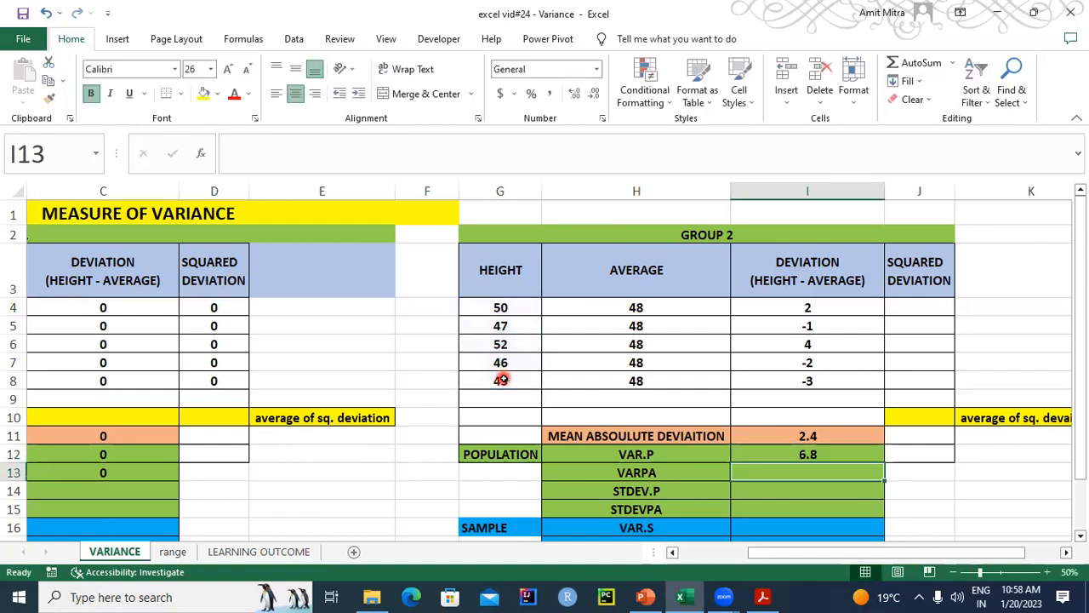
left_click(769, 457)
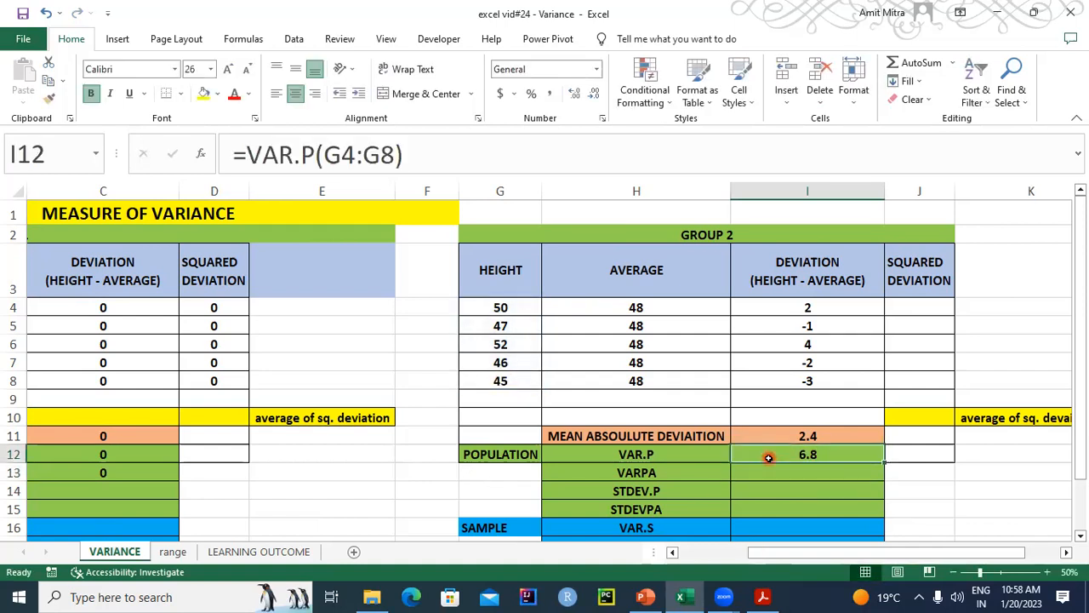
- Switch to the PowerPoint presentation to review the population and sample variance formulas, and return to the Excel workbook at J4
left_click(912, 306)
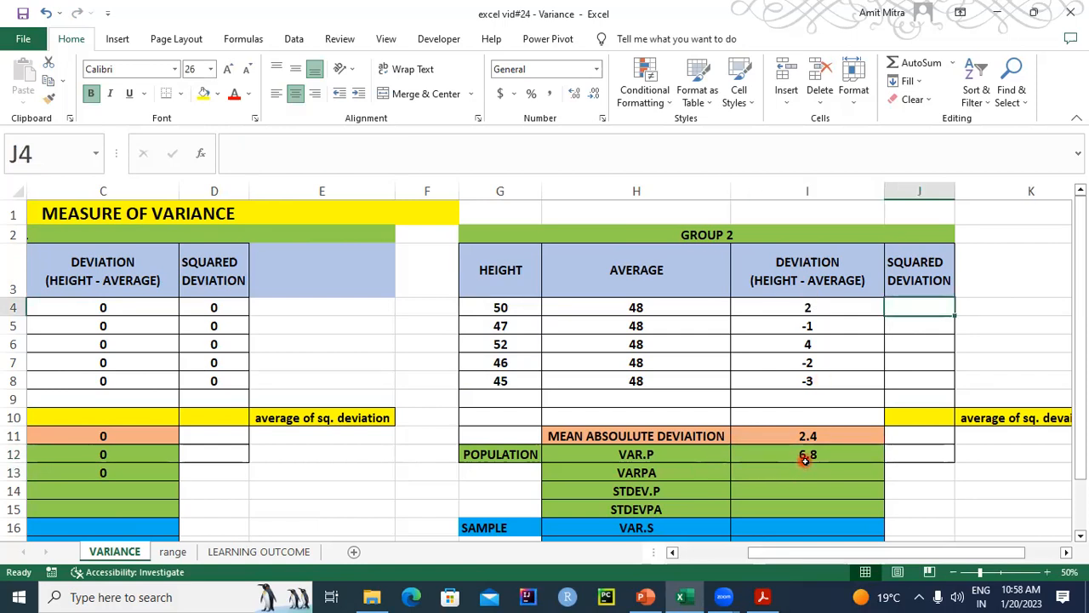
left_click(644, 596)
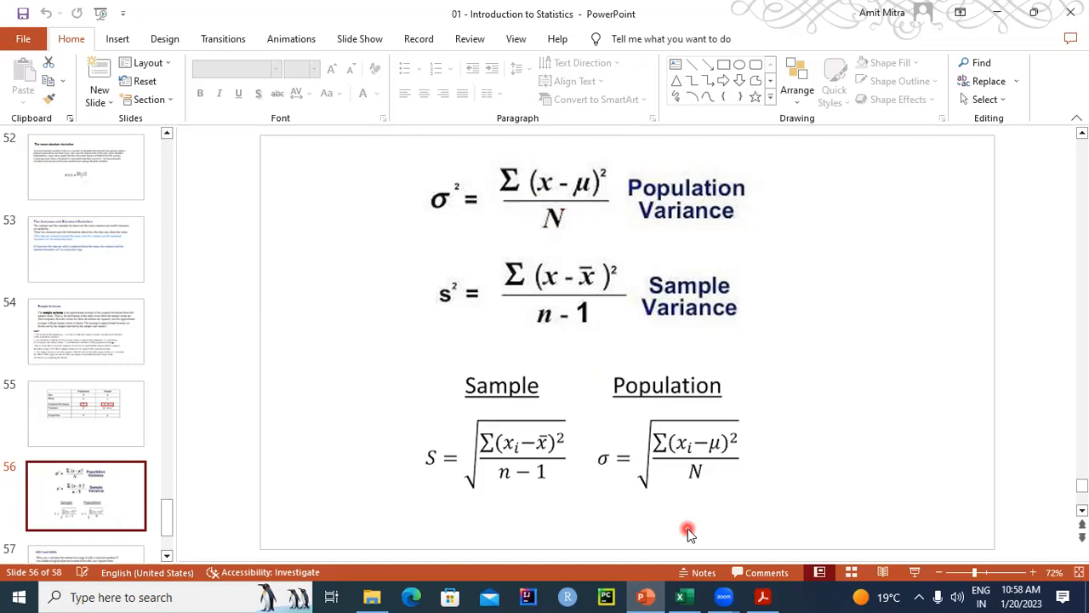
left_click(692, 596)
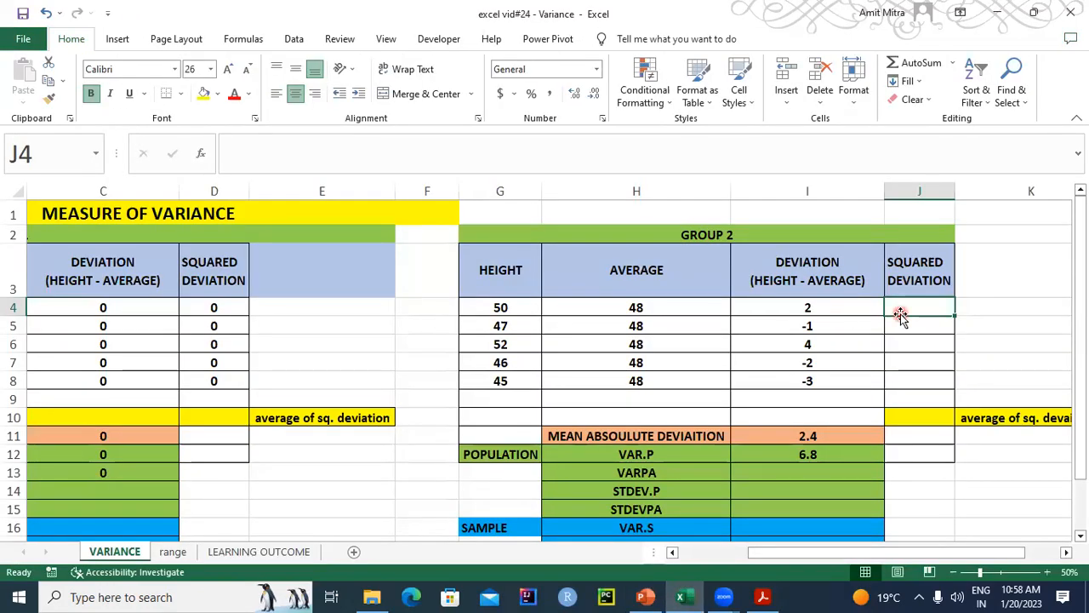
- Calculate the Group 2 squared deviation in J4 with the formula =I4*I4 and fill it down through J8
type("=")
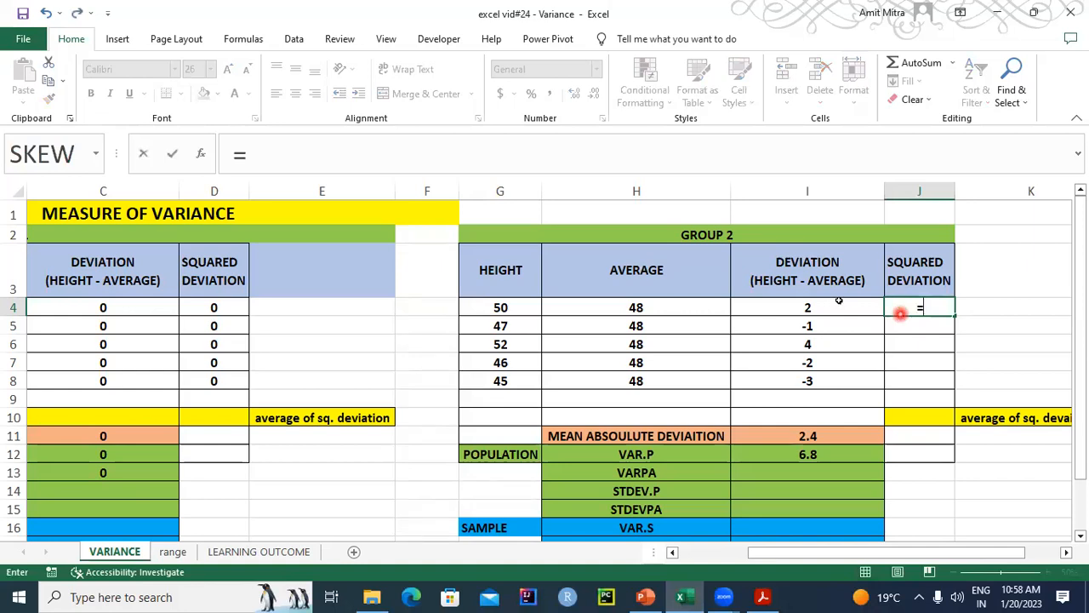
left_click(838, 308)
type("*")
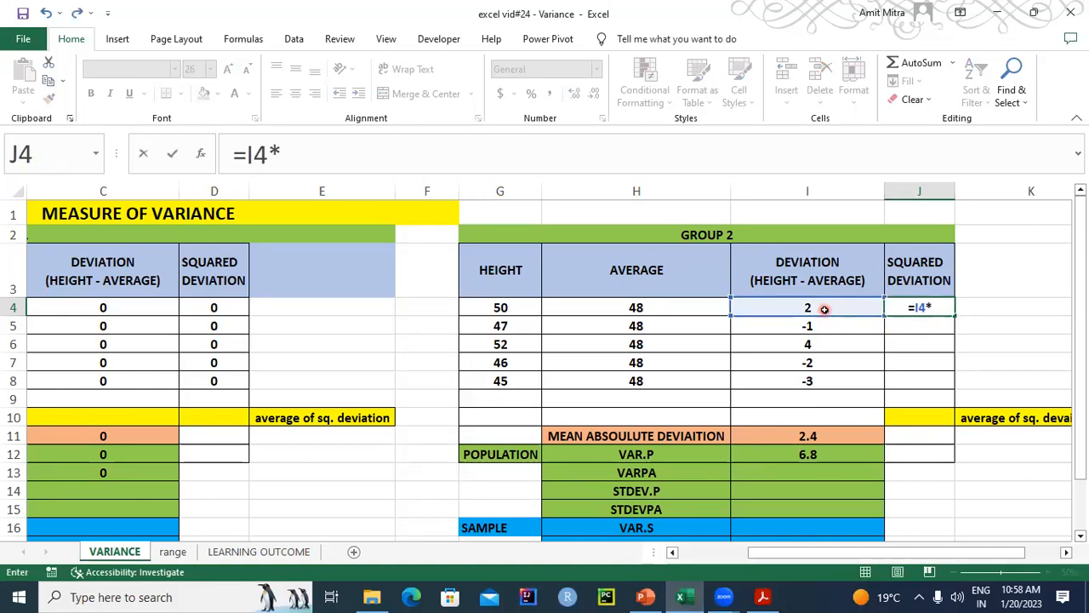
left_click(824, 308)
left_click(810, 306)
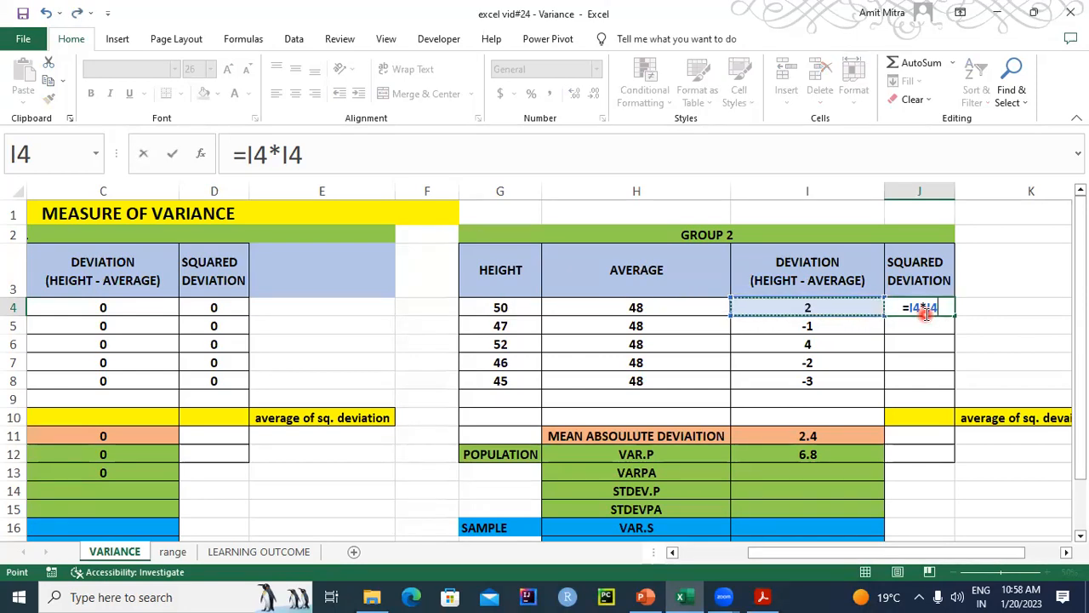
key("Return")
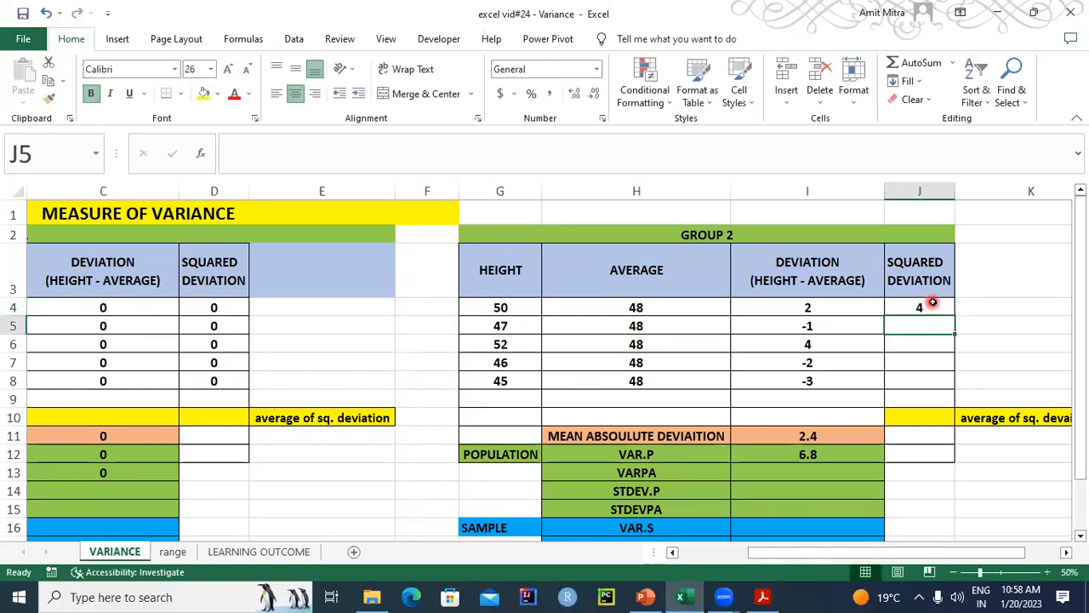
left_click(927, 306)
left_click_drag(955, 314, 926, 396)
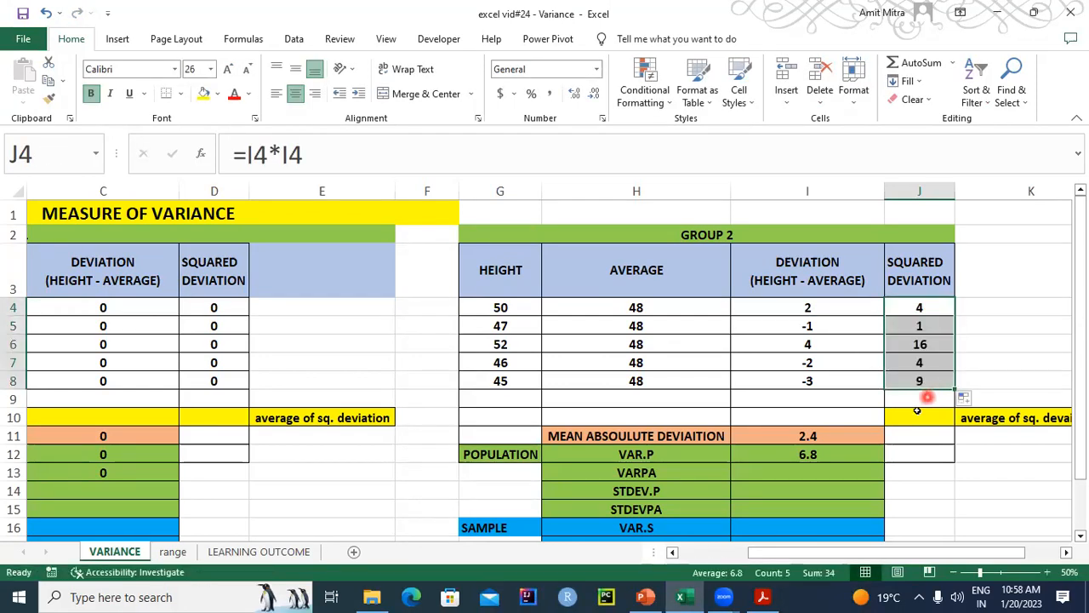
- Check the Group 2 population variance in I12 by calculating =SUM(J4:J8)/5 in J9, and clear J9 again
left_click(786, 458)
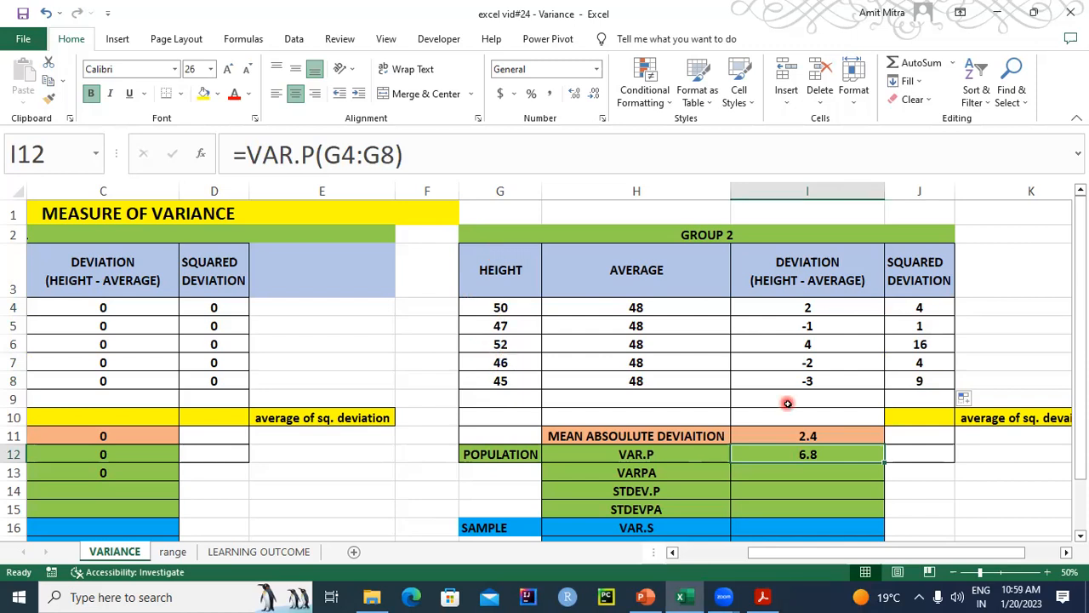
left_click(897, 400)
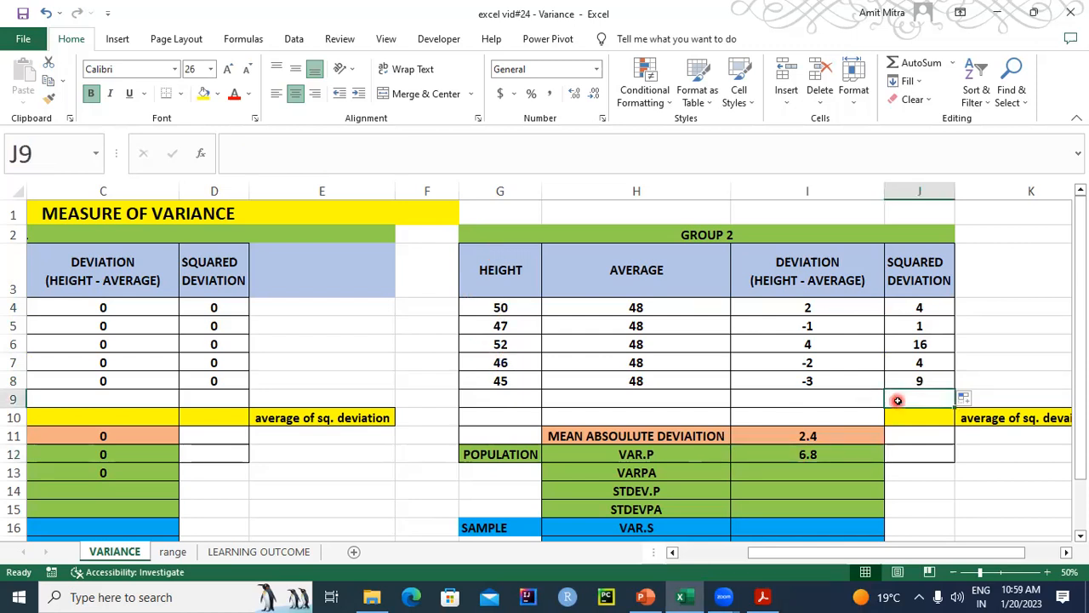
type("=SUM")
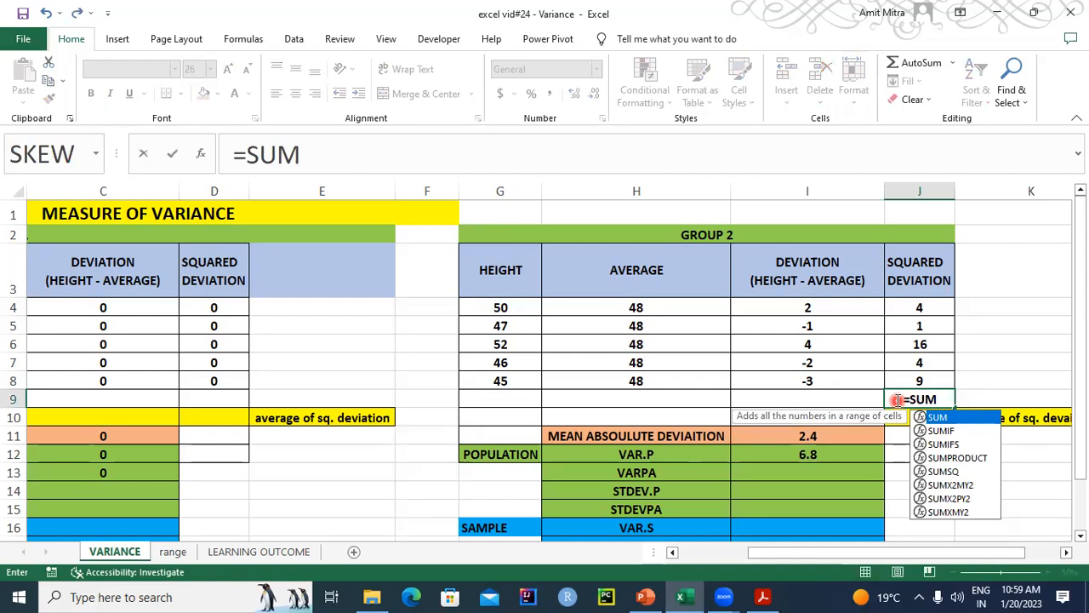
type("(")
left_click_drag(919, 307, 919, 379)
type(")")
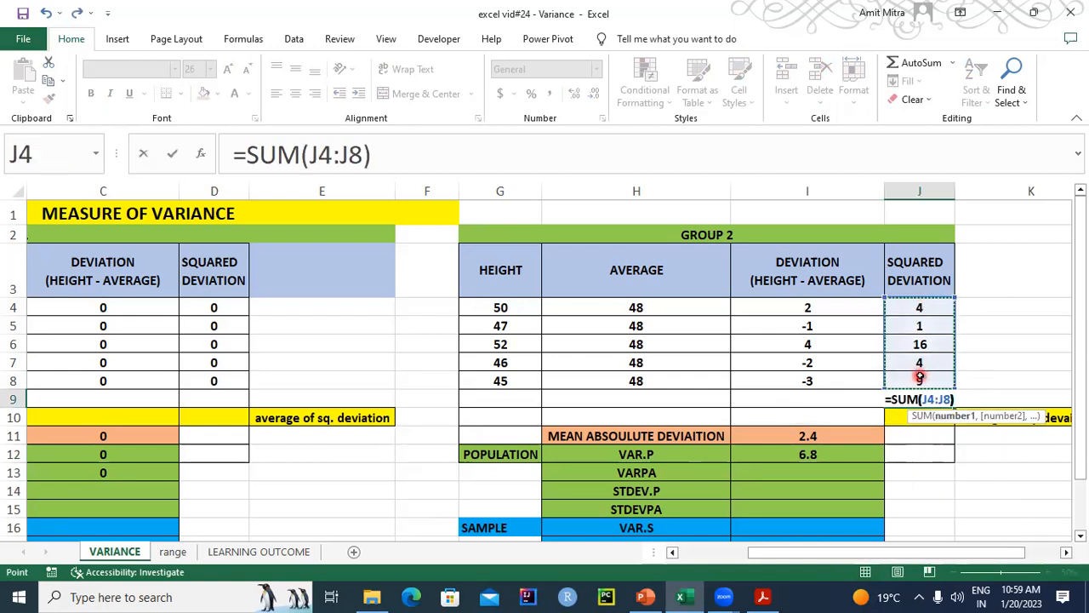
type("/")
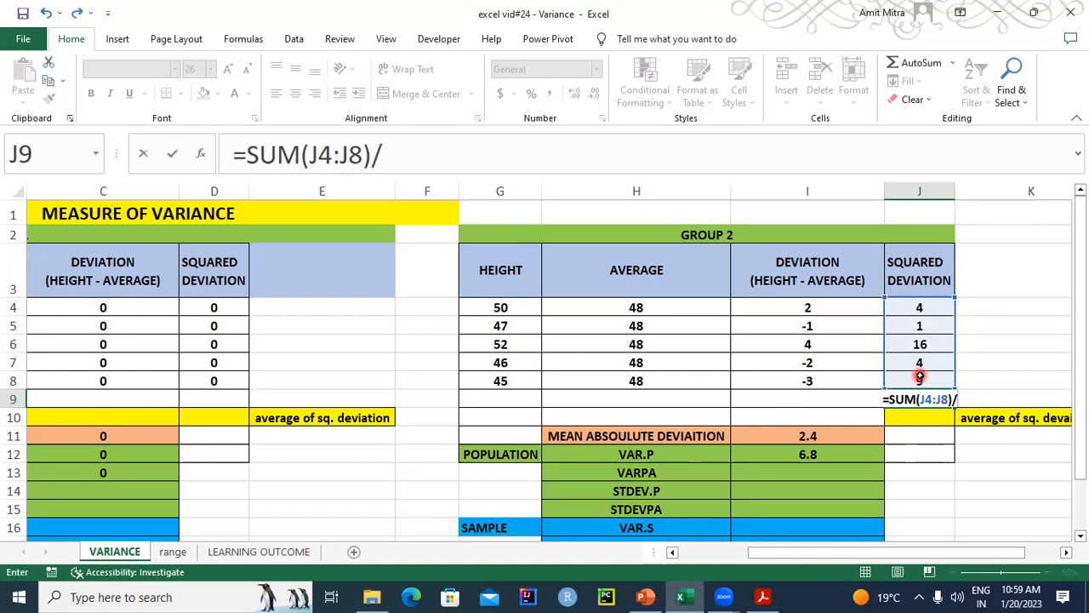
type("5")
key("Return")
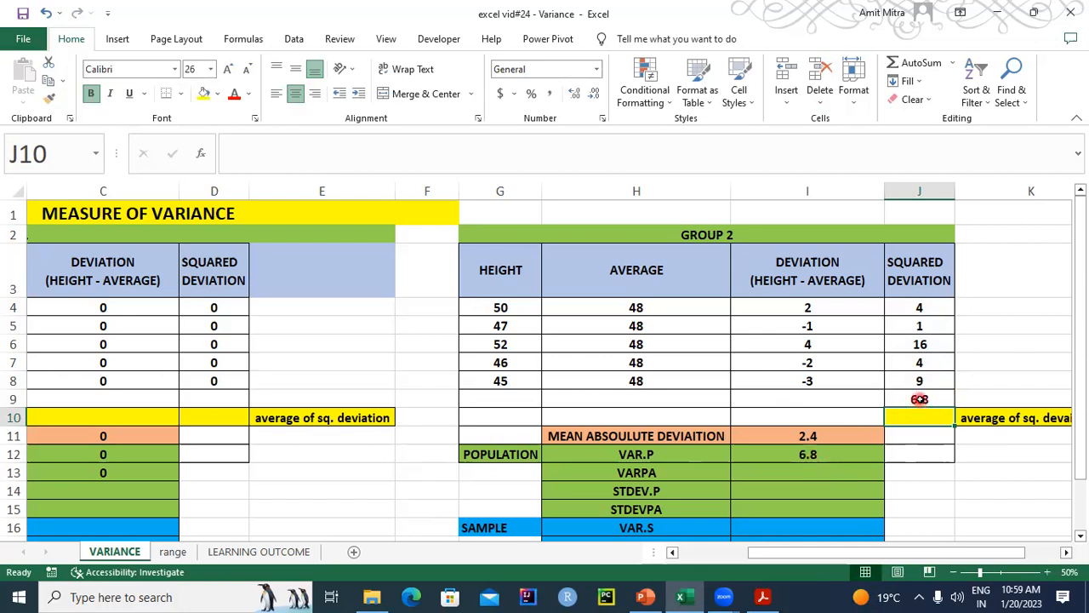
left_click(920, 399)
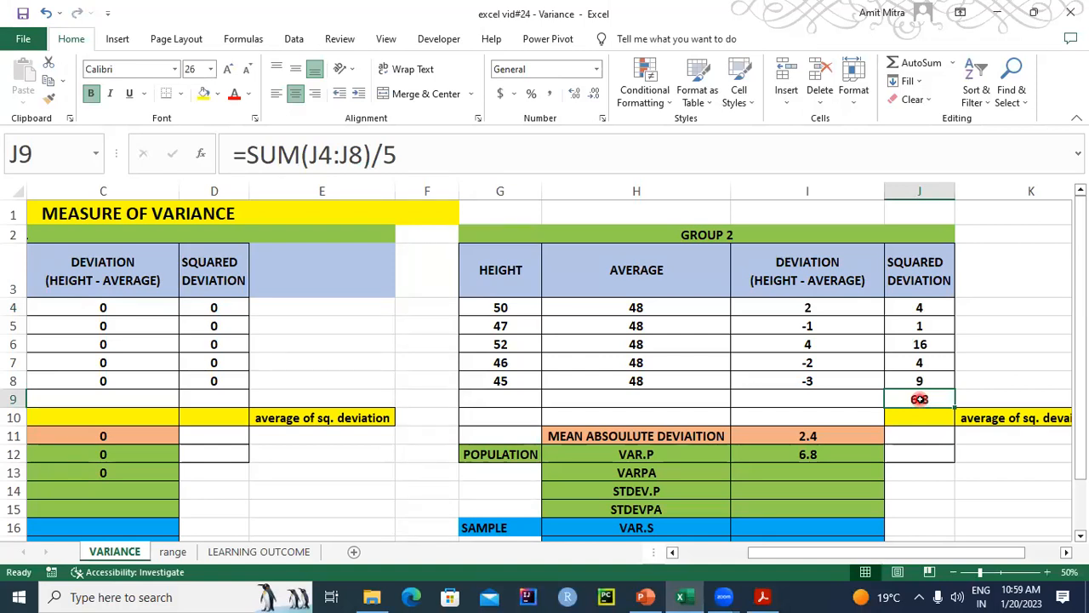
key("Delete")
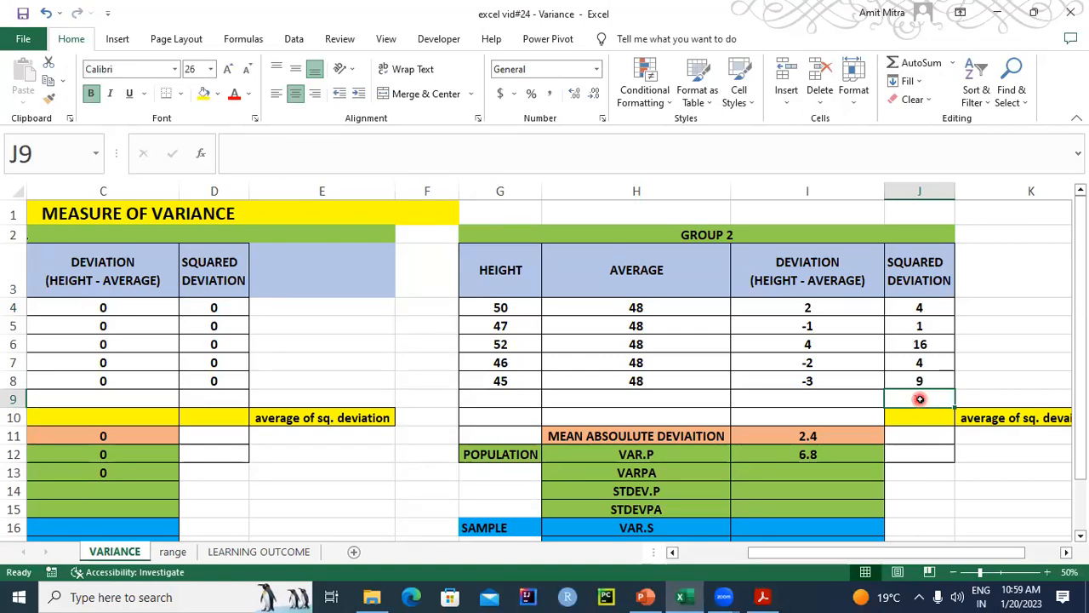
- Calculate the Group 1 sample variance in C16 with the formula =VAR.S(A4:A8)
left_click(791, 474)
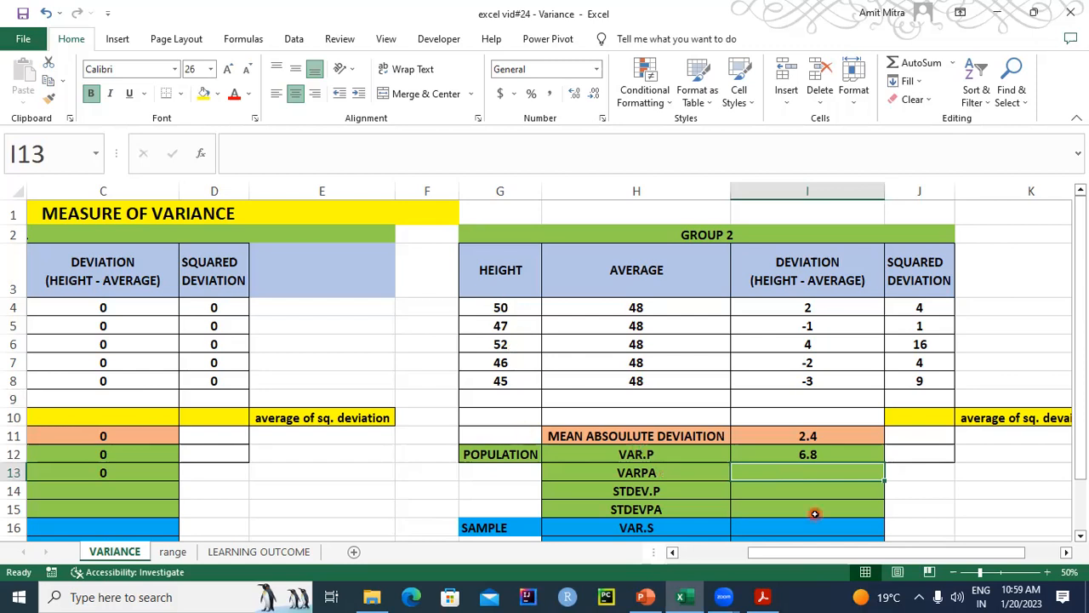
left_click(877, 554)
left_click_drag(902, 554, 783, 567)
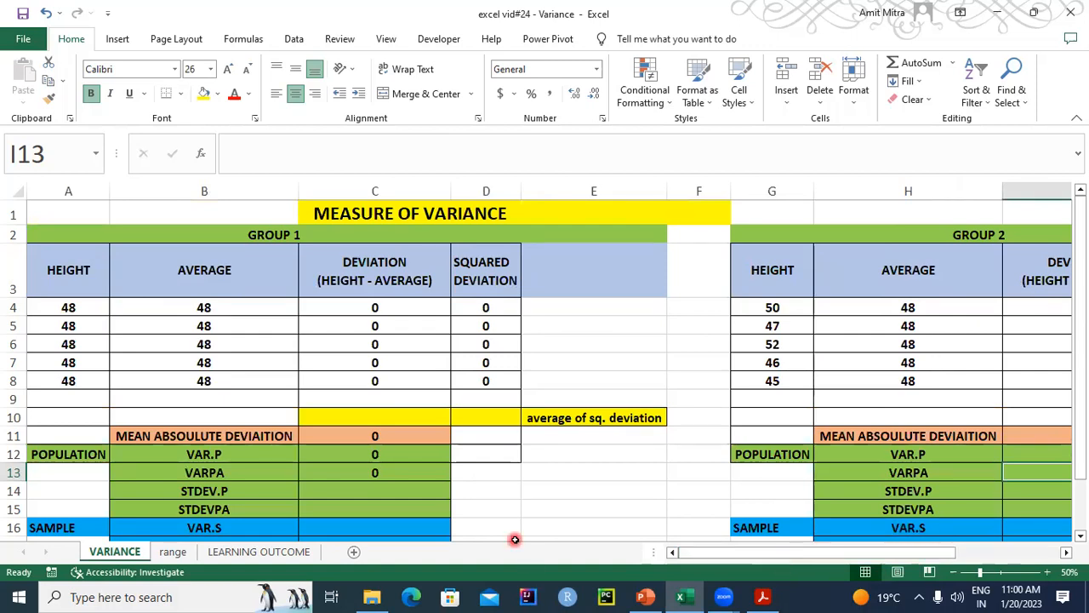
left_click_drag(1085, 283, 1082, 326)
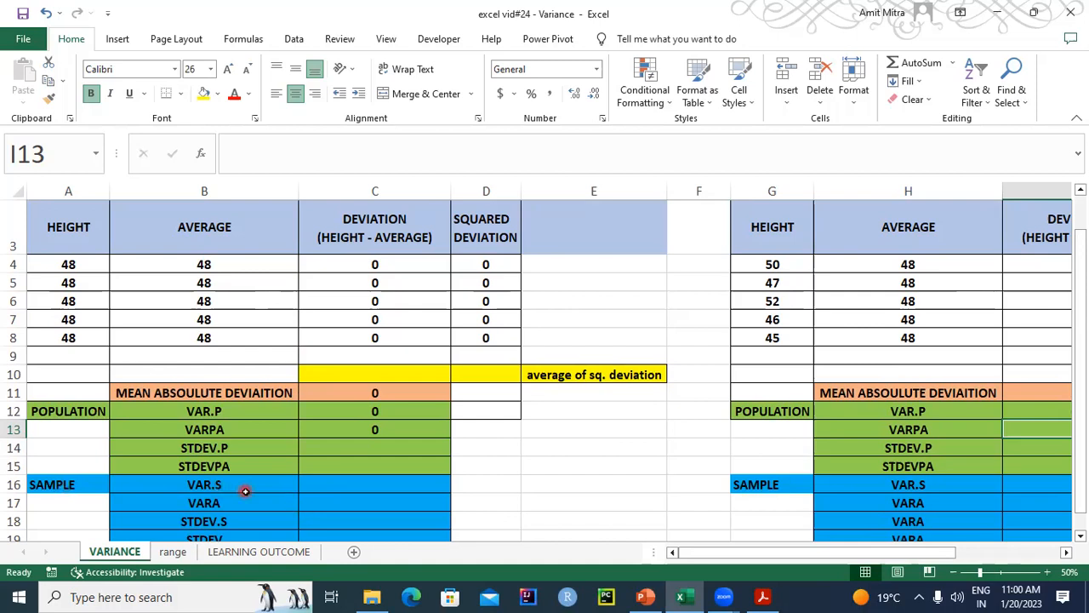
left_click(349, 490)
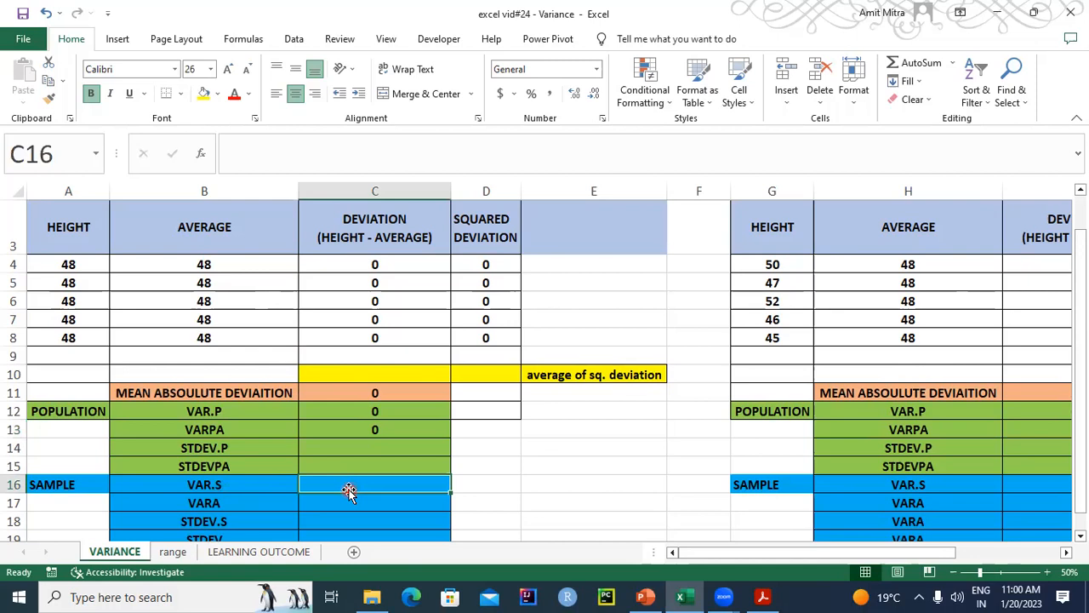
type("=VAR.S")
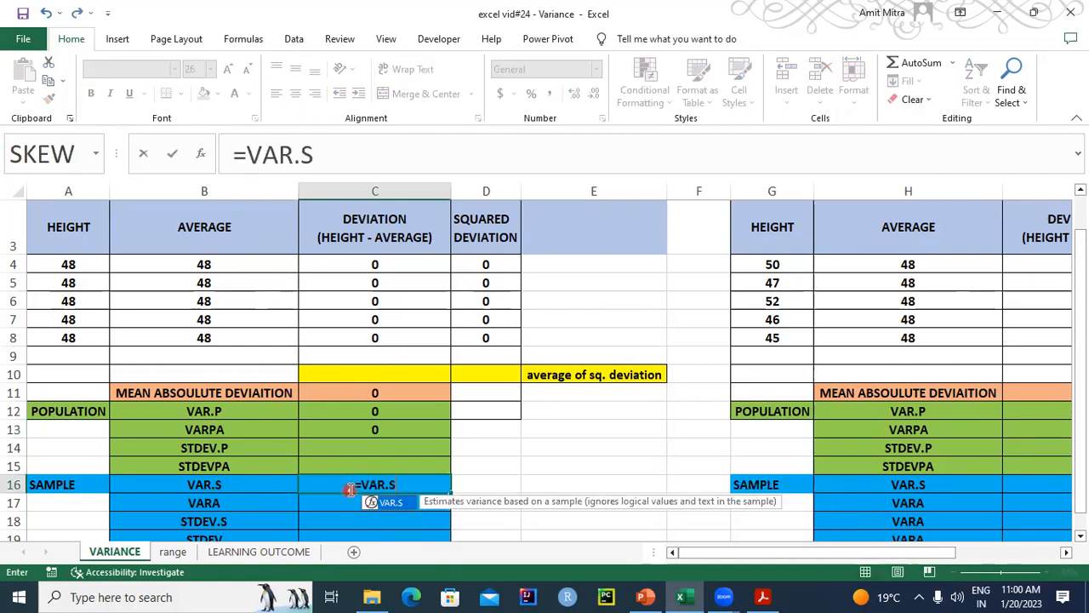
key("ctrl+a")
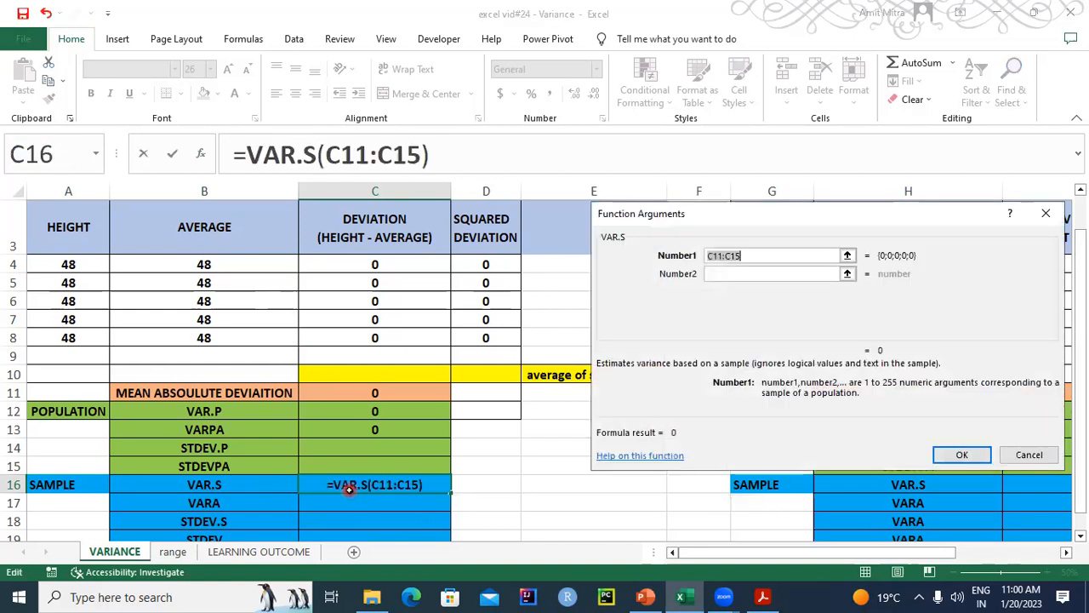
key("BackSpace")
left_click(56, 264)
left_click_drag(59, 314, 60, 335)
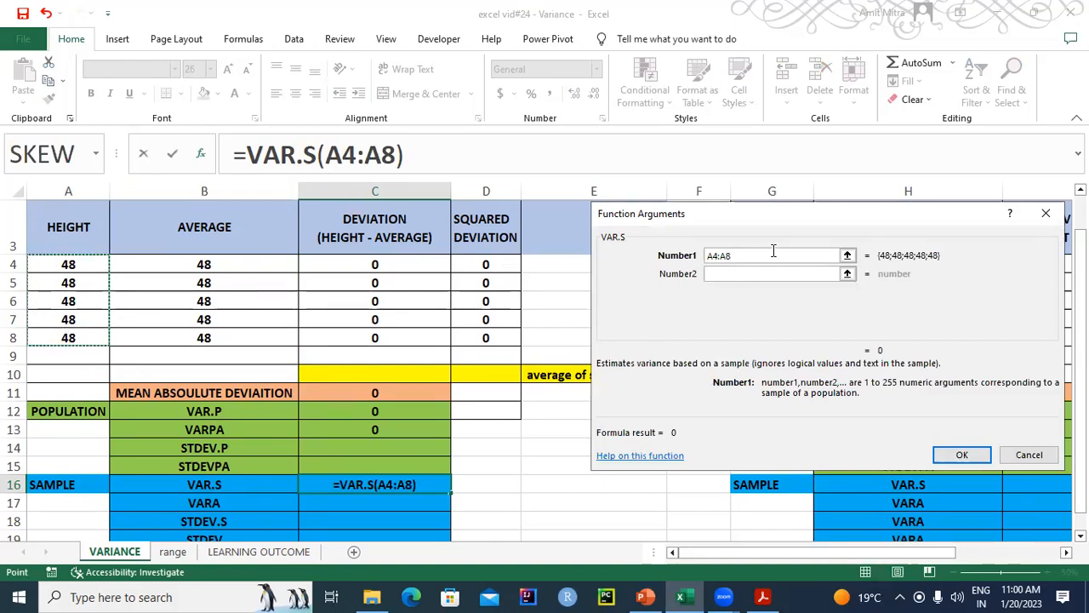
left_click(948, 452)
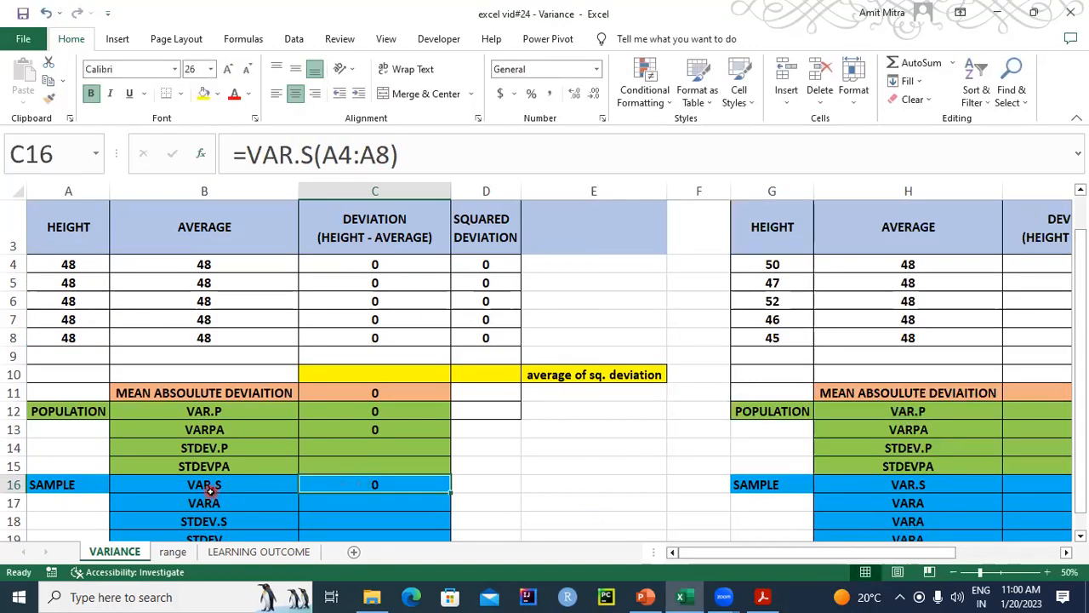
- Calculate the Group 2 sample variance in I16 with the formula =VAR.S(G4:G8)
left_click_drag(737, 557, 841, 555)
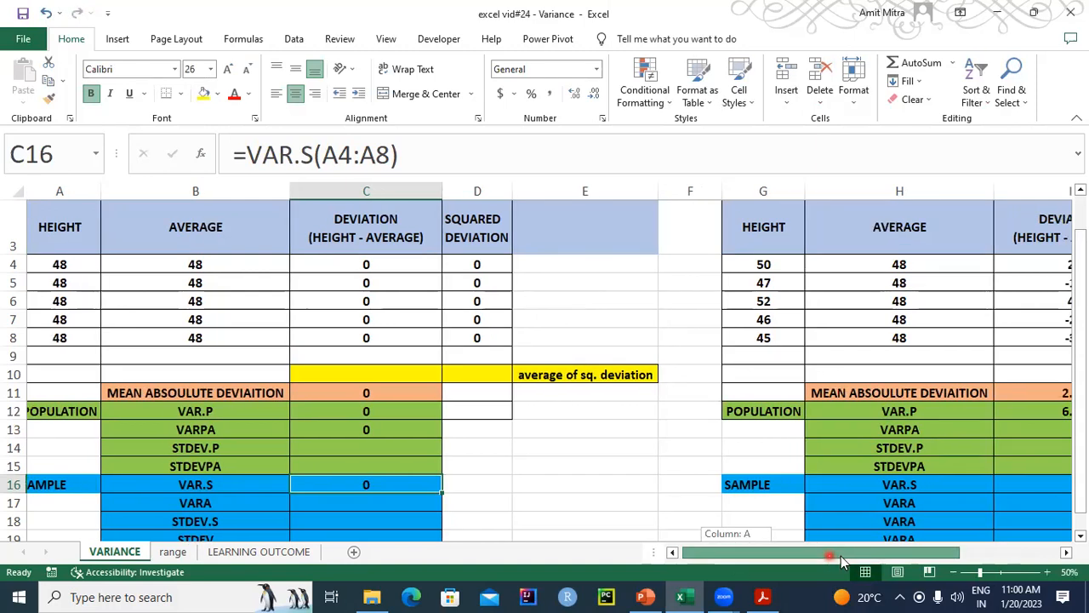
left_click(653, 480)
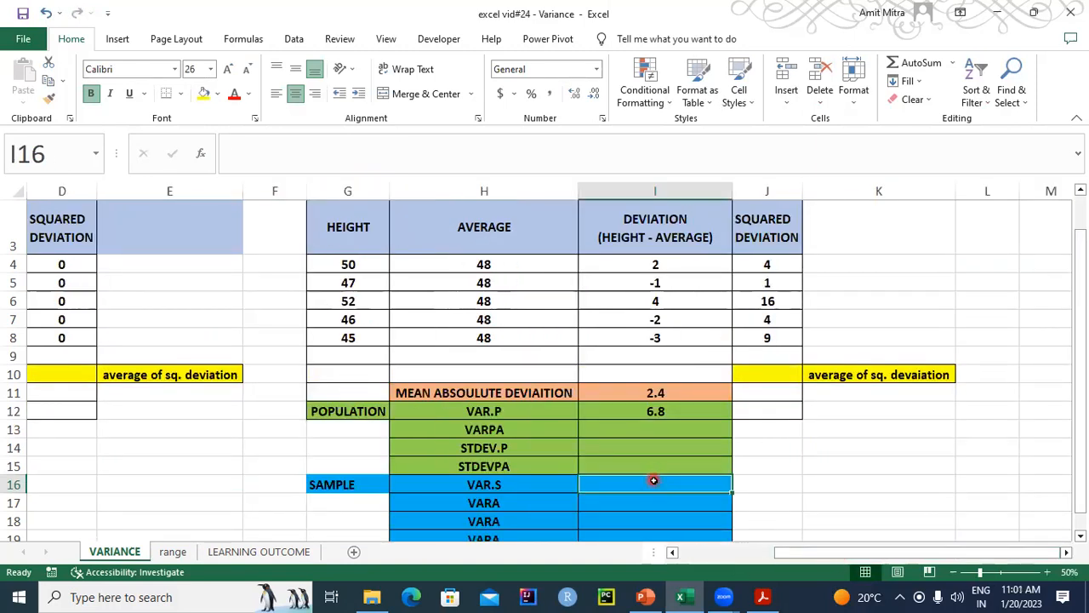
type("=")
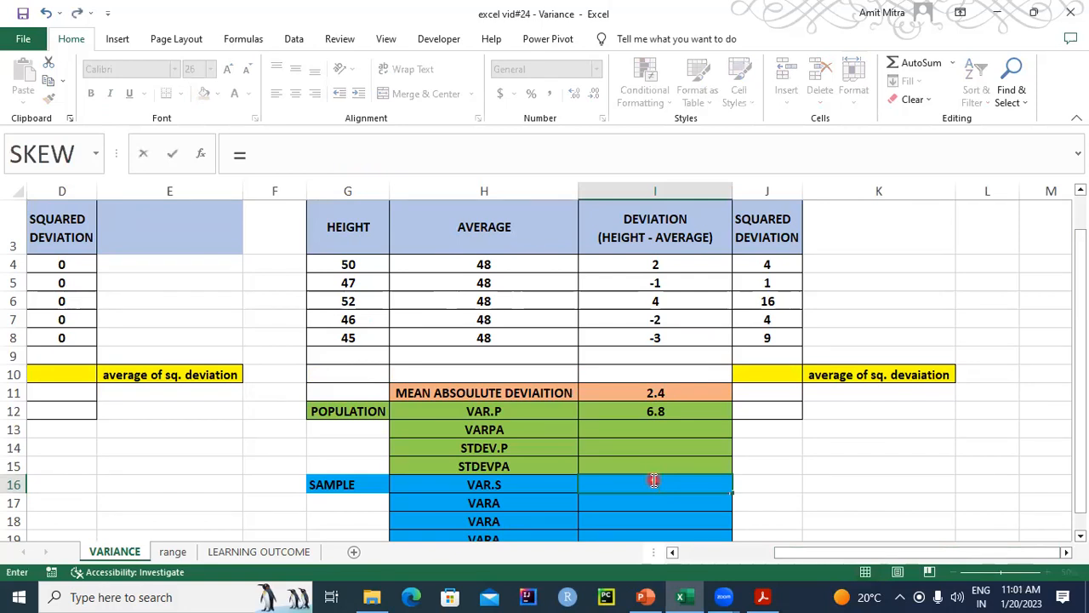
type("VAR.S")
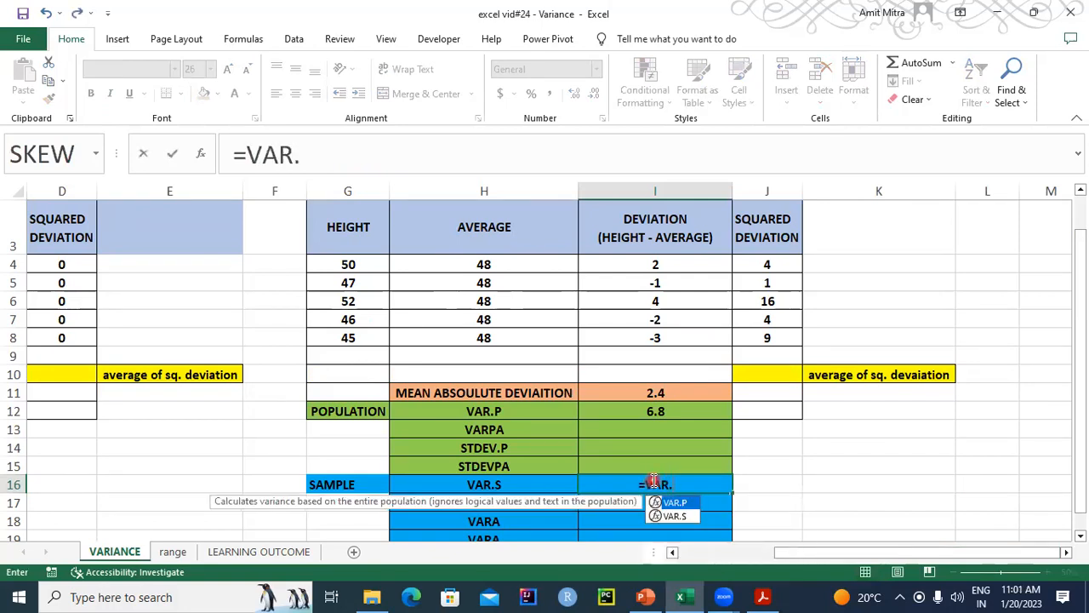
key("ctrl+a")
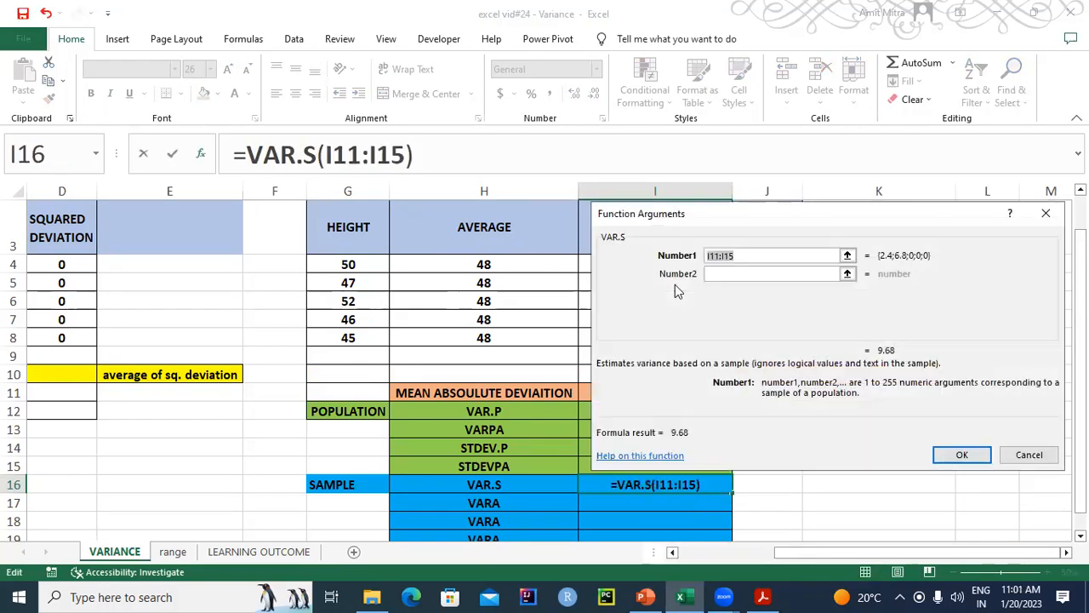
key("BackSpace")
left_click_drag(348, 264, 349, 338)
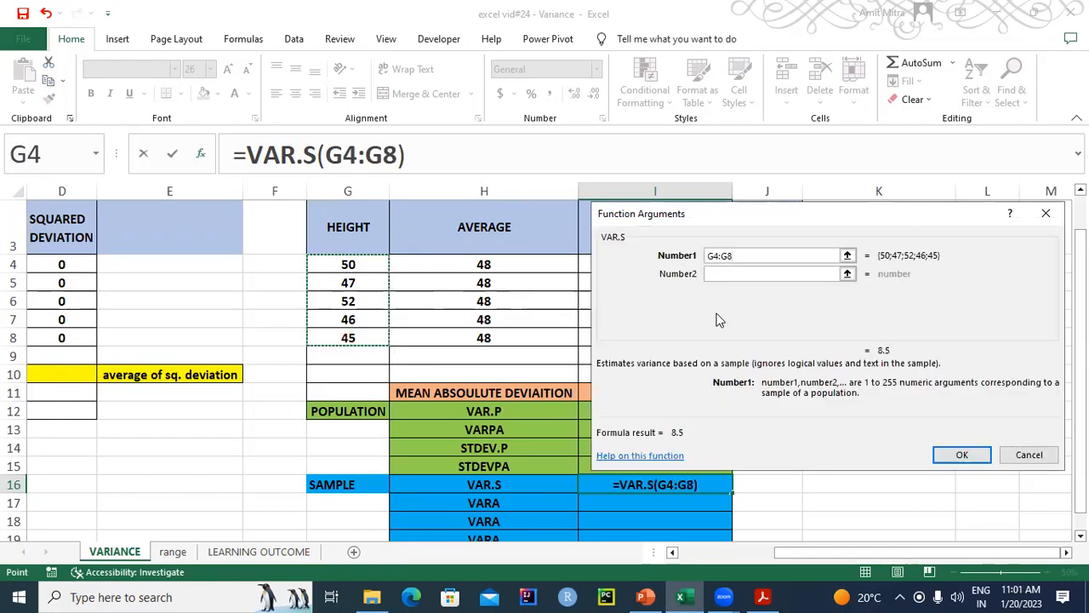
left_click(961, 455)
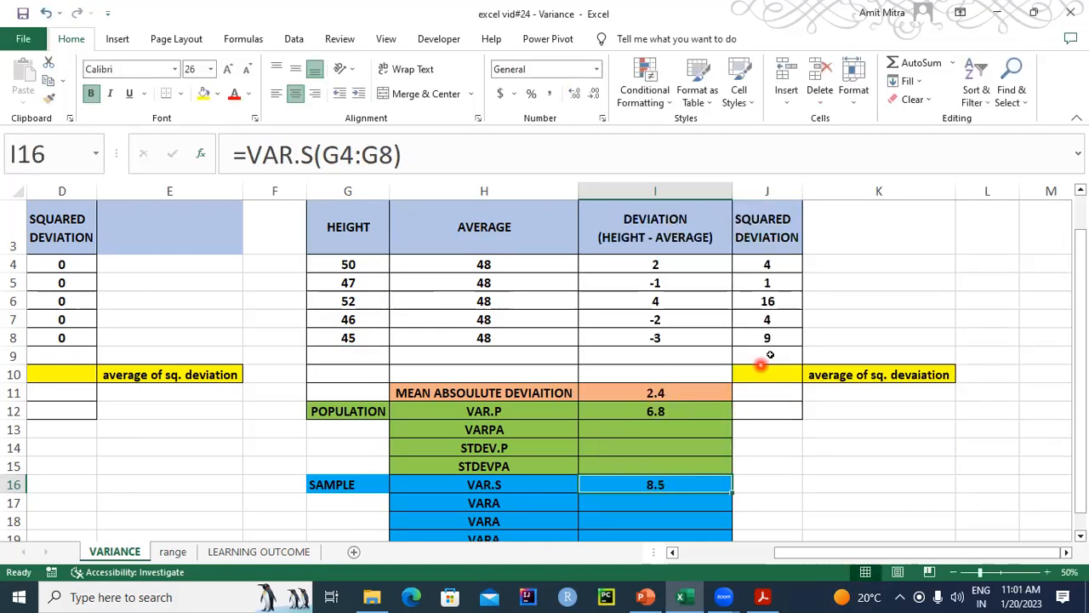
- Check the Group 2 sample variance against the PowerPoint formula by calculating =SUM(J4:J8)/4 in Excel cell J9, and clear J9 again
left_click(654, 597)
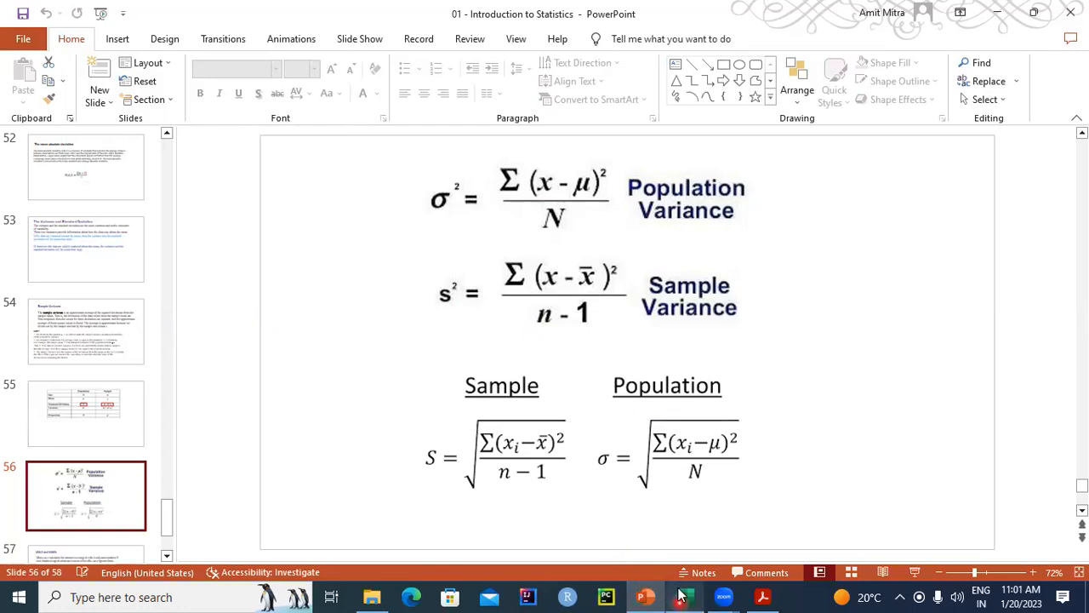
left_click(681, 596)
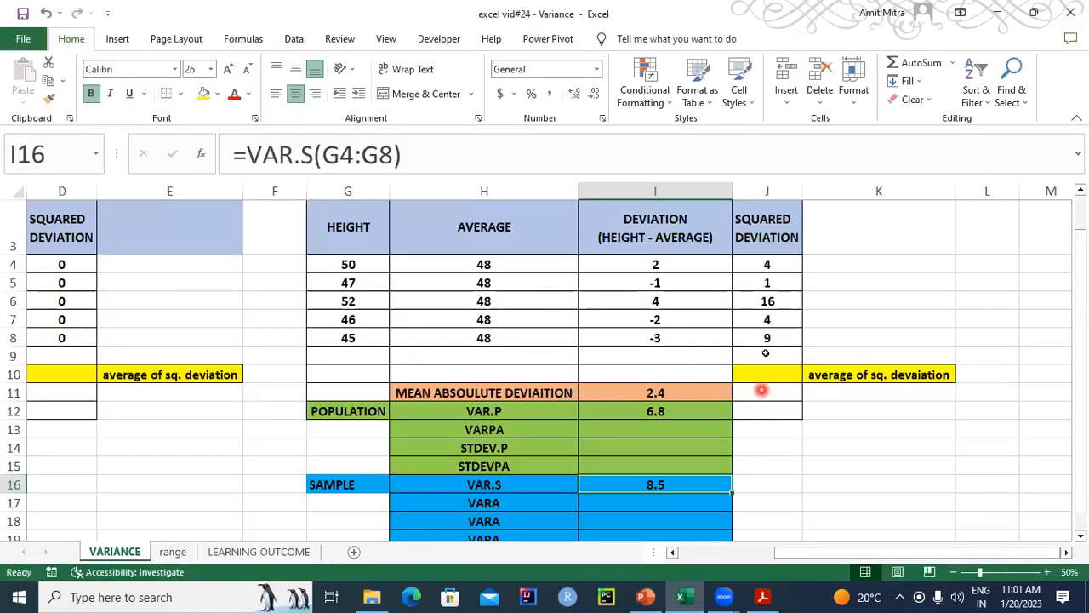
left_click(766, 353)
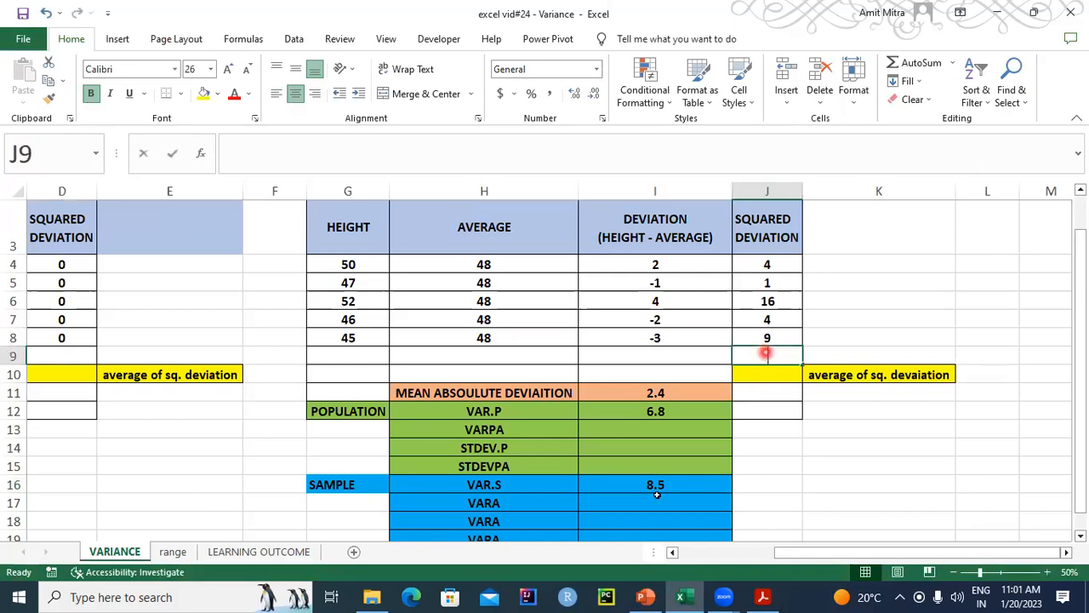
type("=")
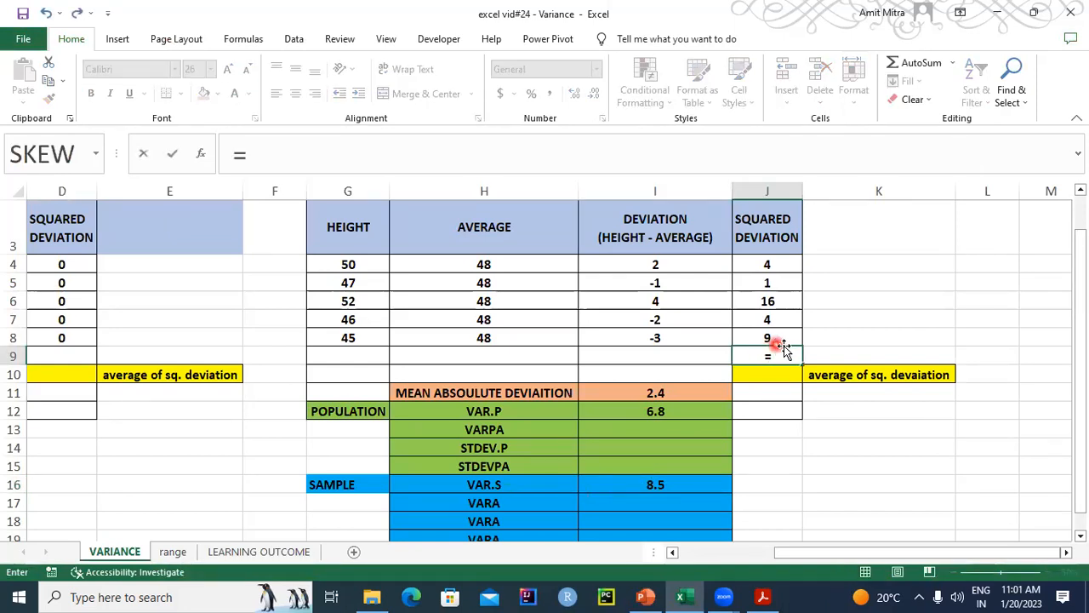
type("SU")
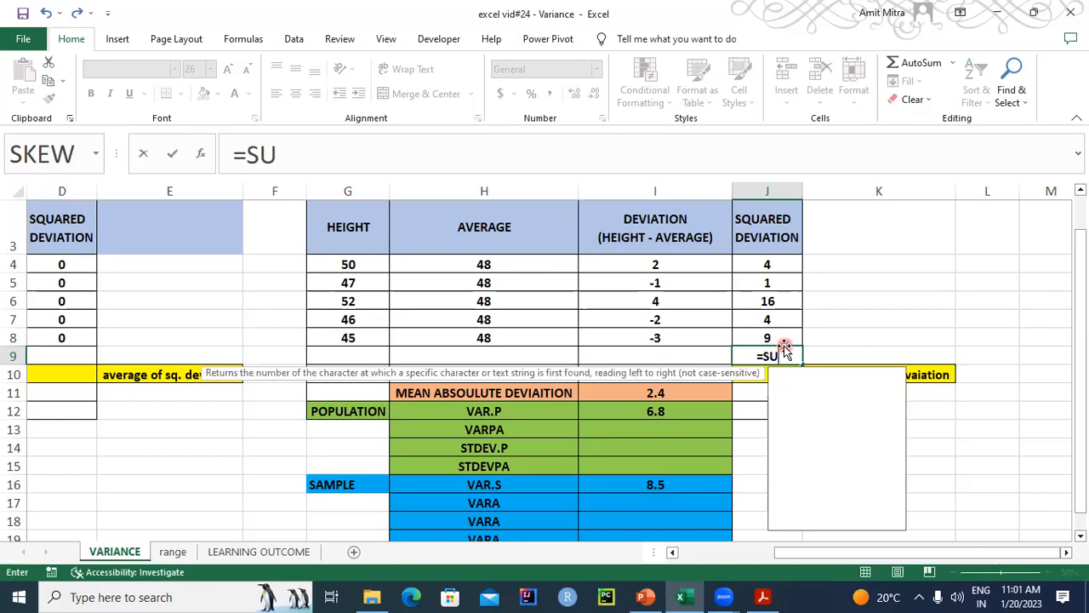
type("M(")
left_click_drag(766, 257, 765, 332)
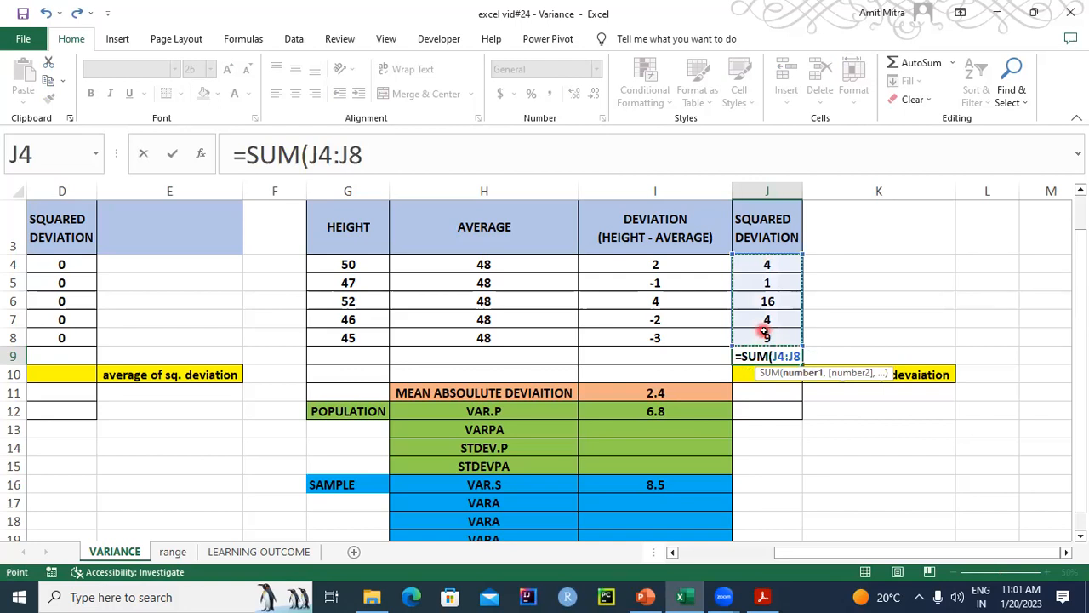
type(")/")
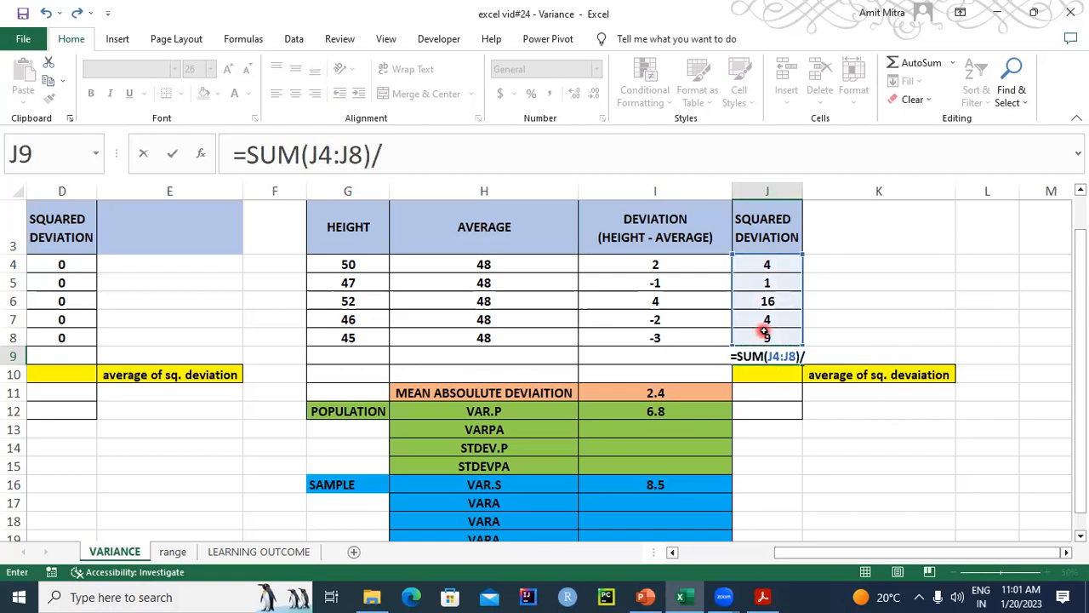
type("4")
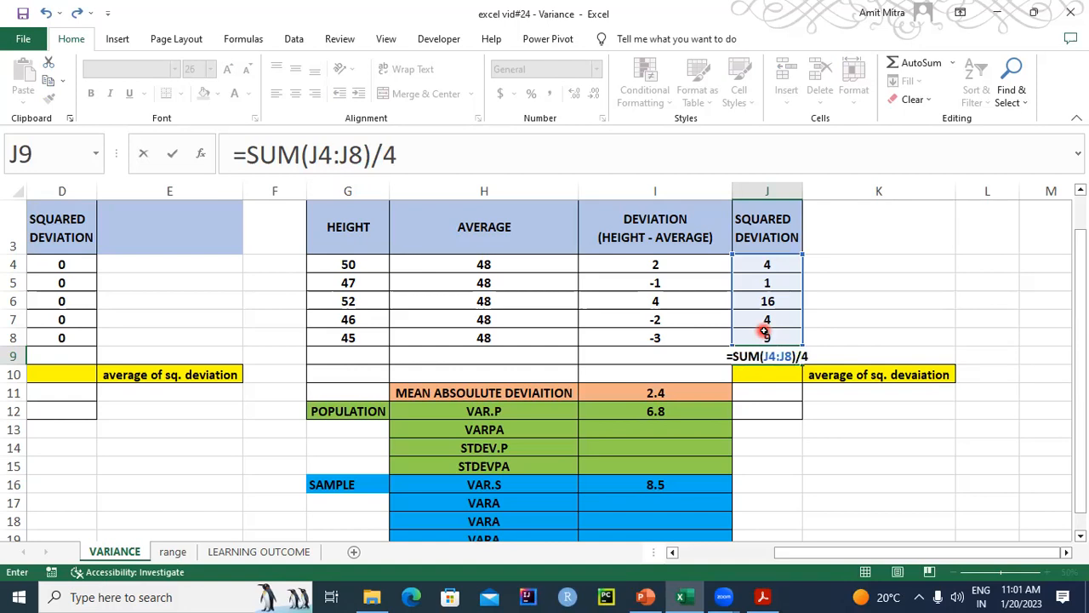
key("Return")
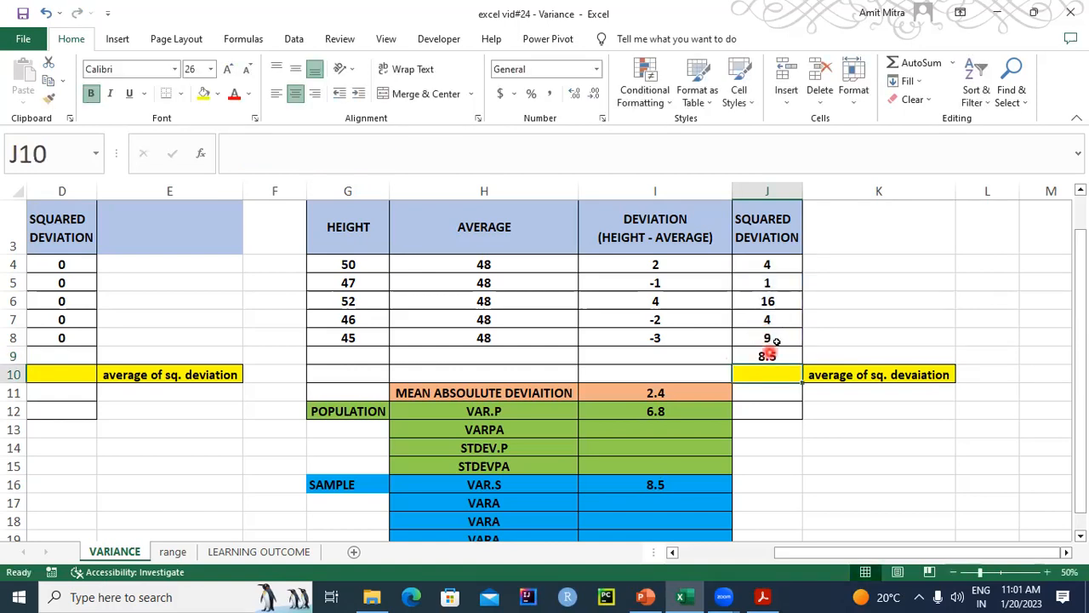
left_click(766, 356)
key("Delete")
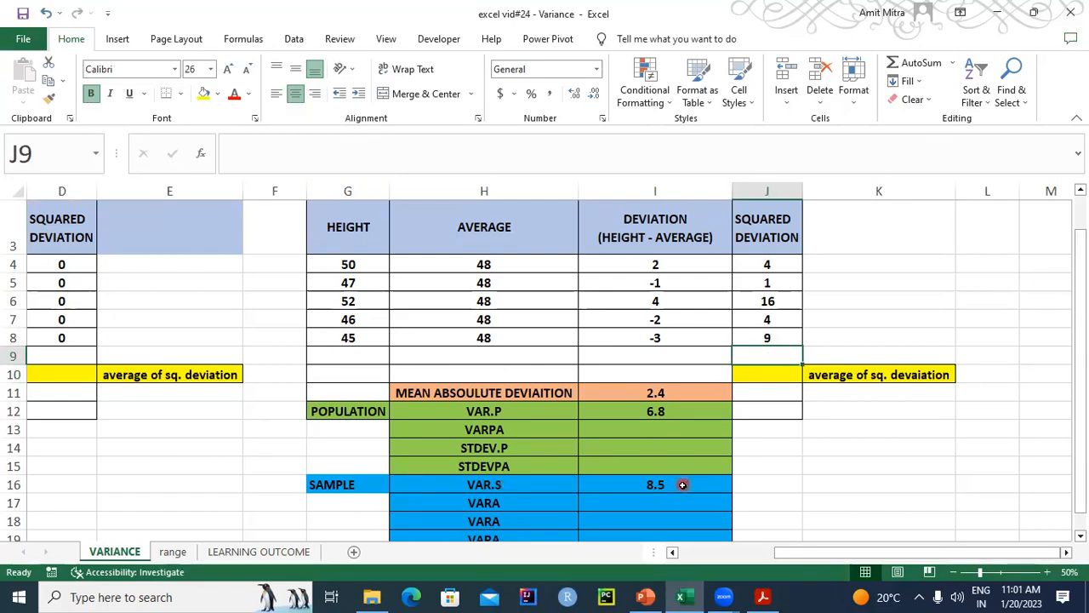
- Switch to PowerPoint and read the slides on VAR.P and VARPA and on population and sample standard deviation
left_click_drag(921, 555, 779, 578)
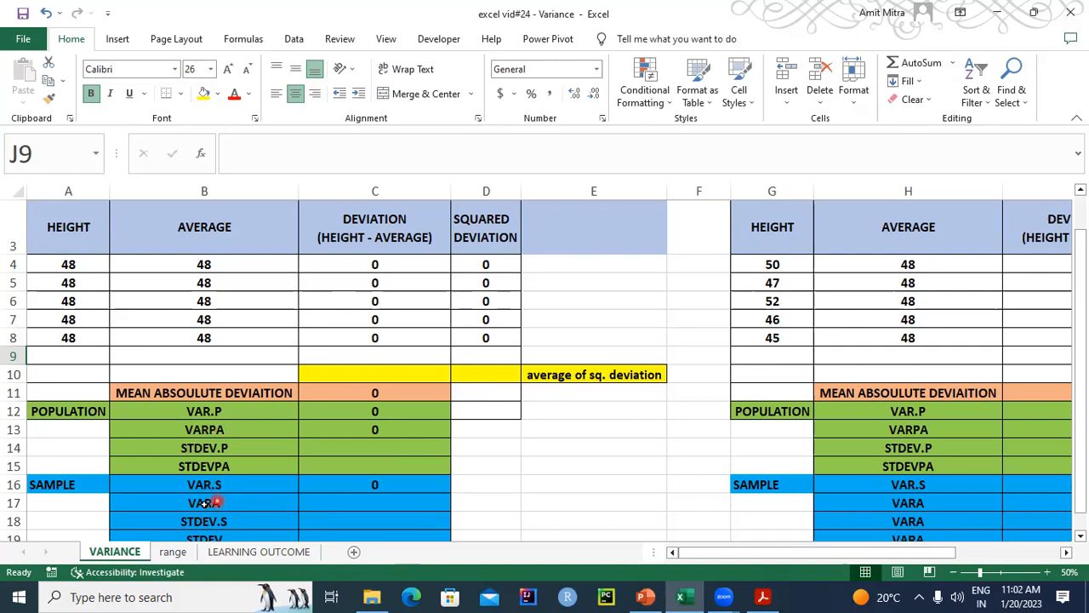
left_click(279, 503)
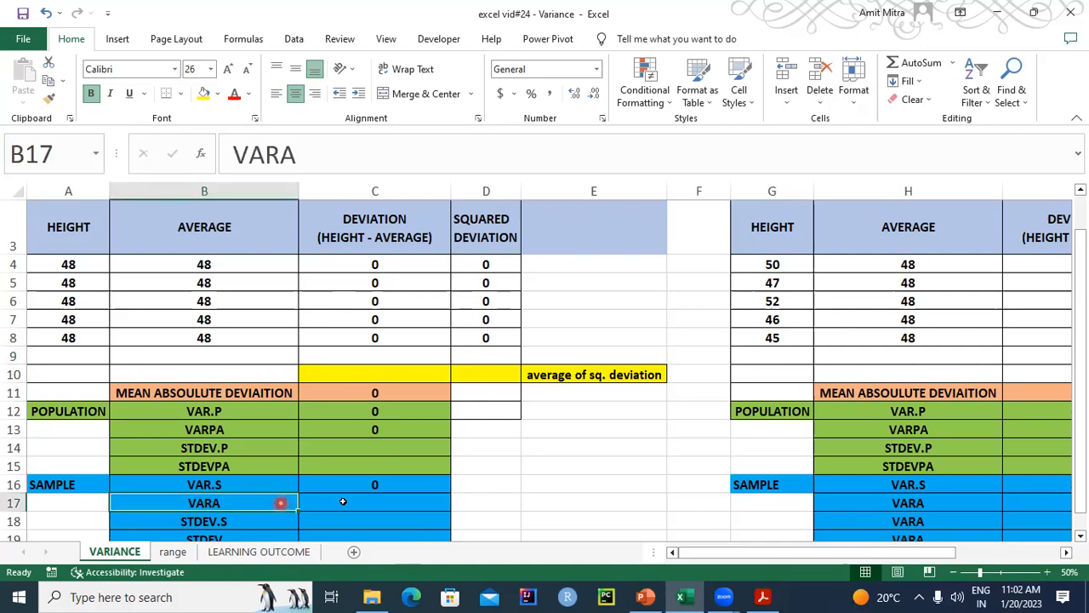
left_click(342, 501)
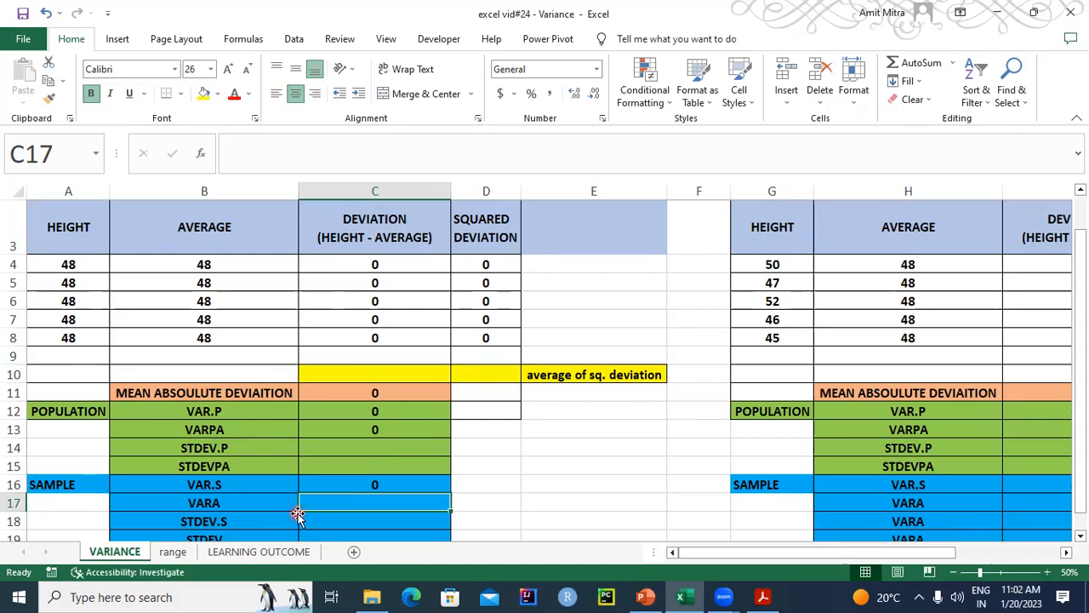
left_click(647, 587)
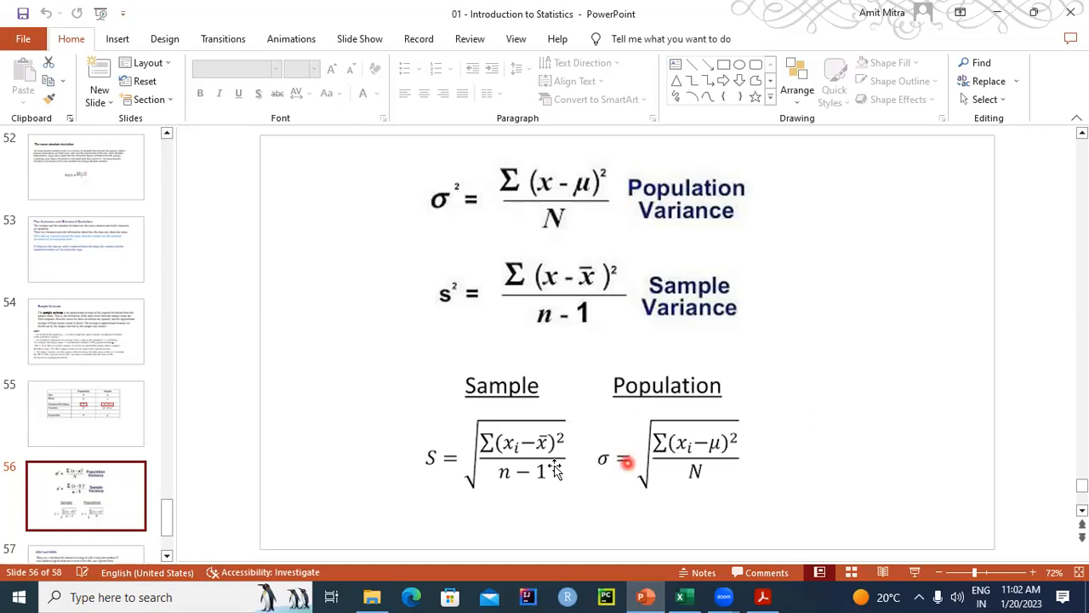
scroll(554, 469, "down", 1)
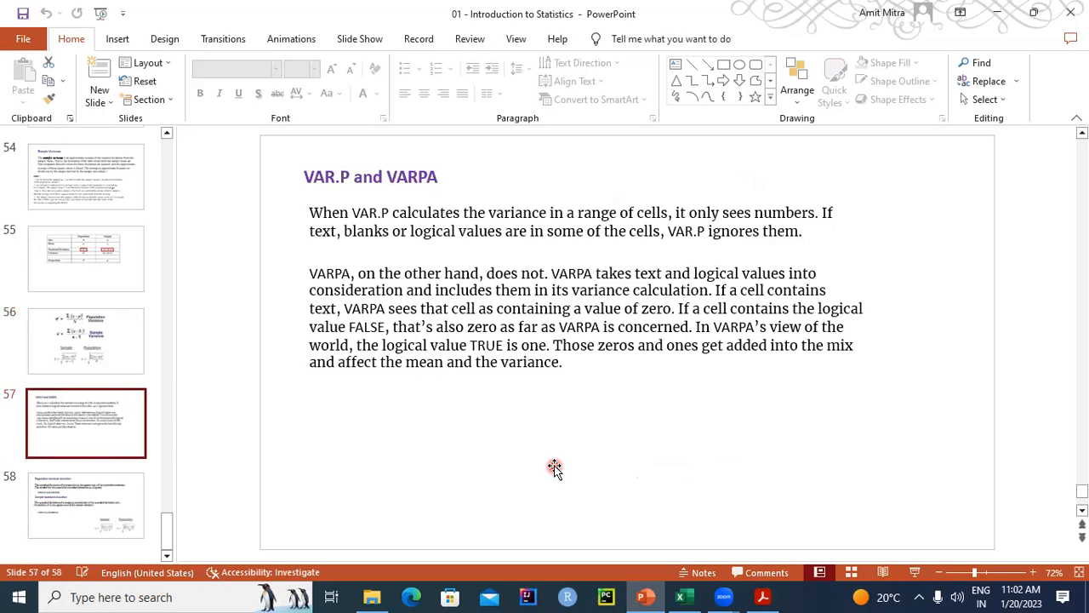
scroll(554, 471, "down", 1)
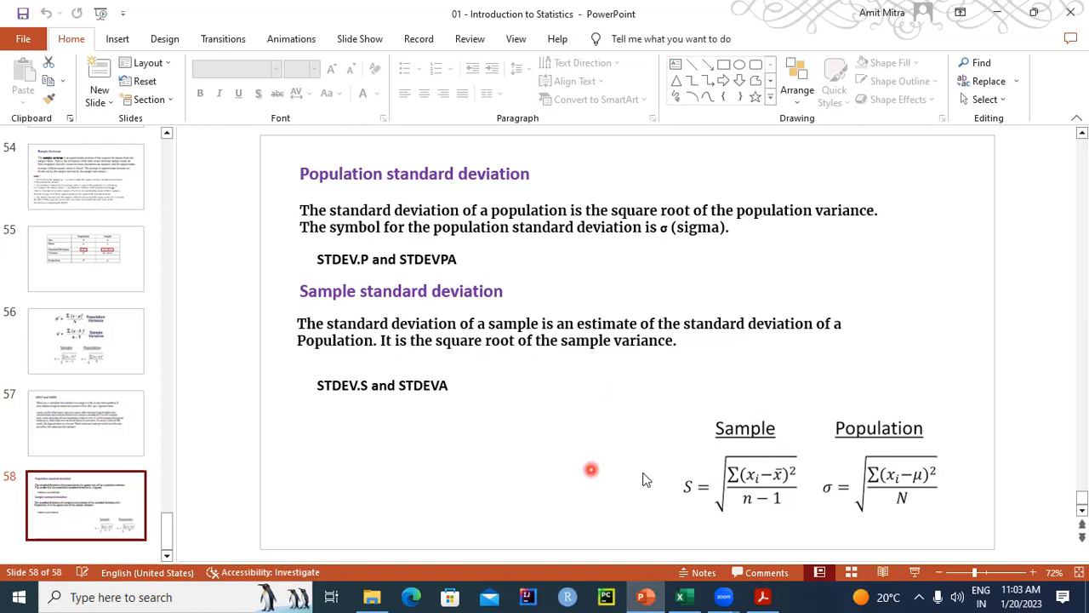
- Switch back to Excel and examine the Group 1 deviation, squared deviation and population variance formulas in C4, D4 and C12
left_click(680, 596)
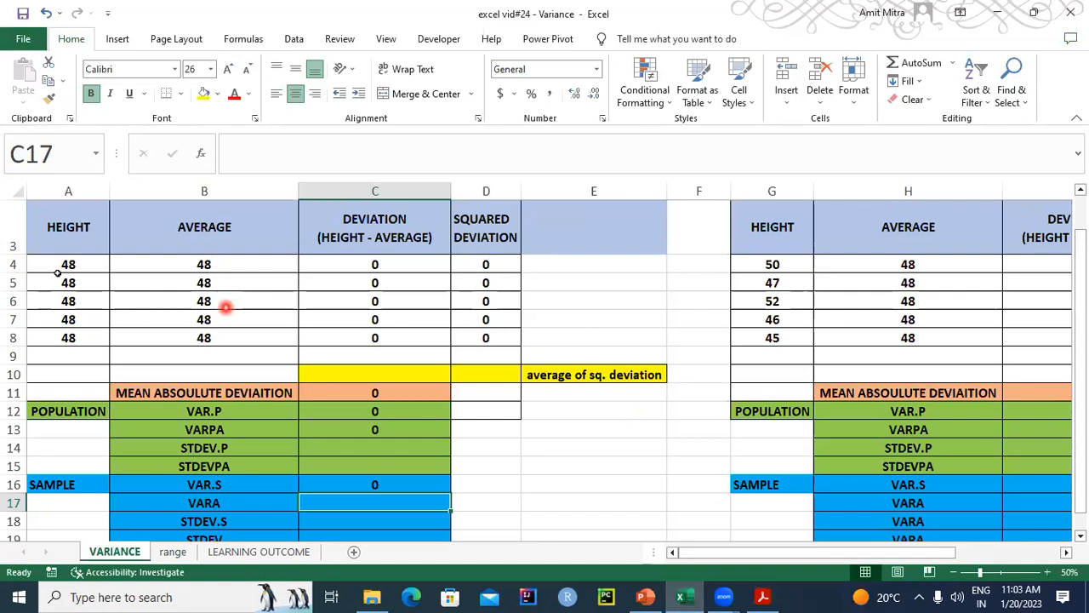
left_click(81, 264)
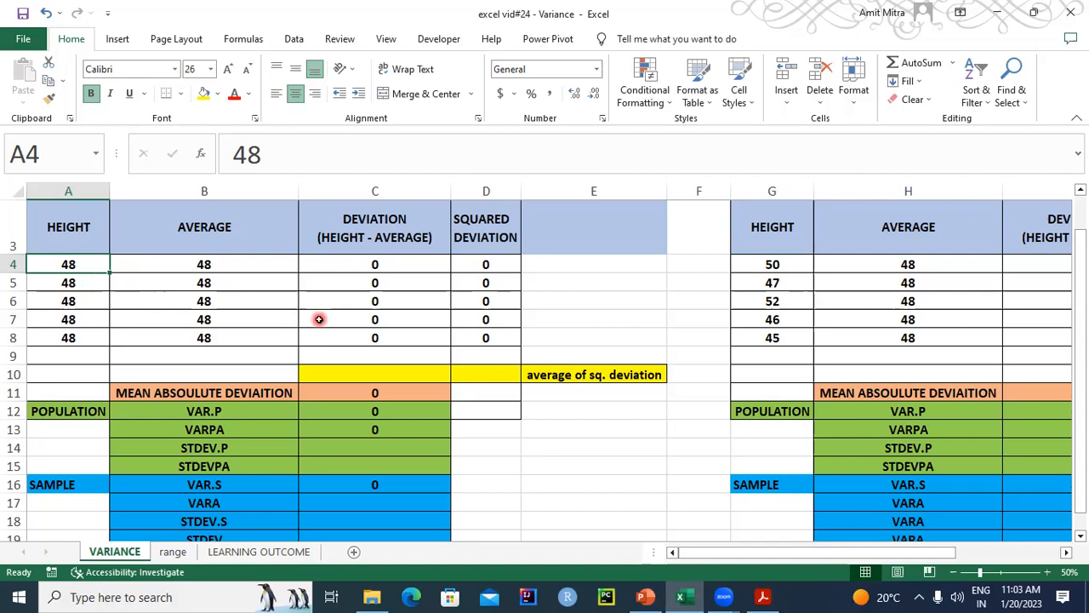
left_click(401, 264)
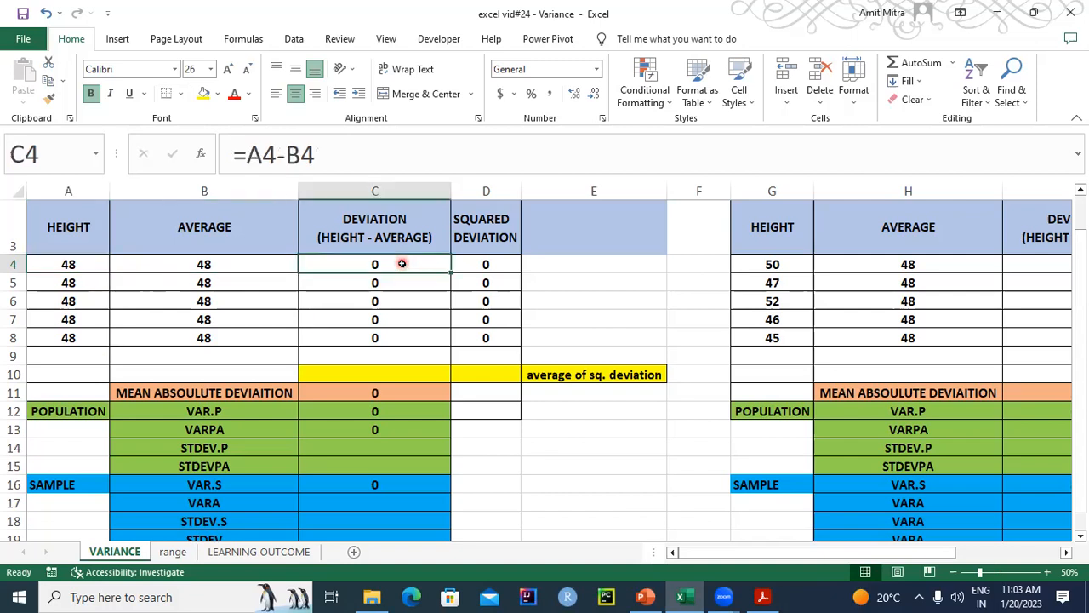
left_click(473, 266)
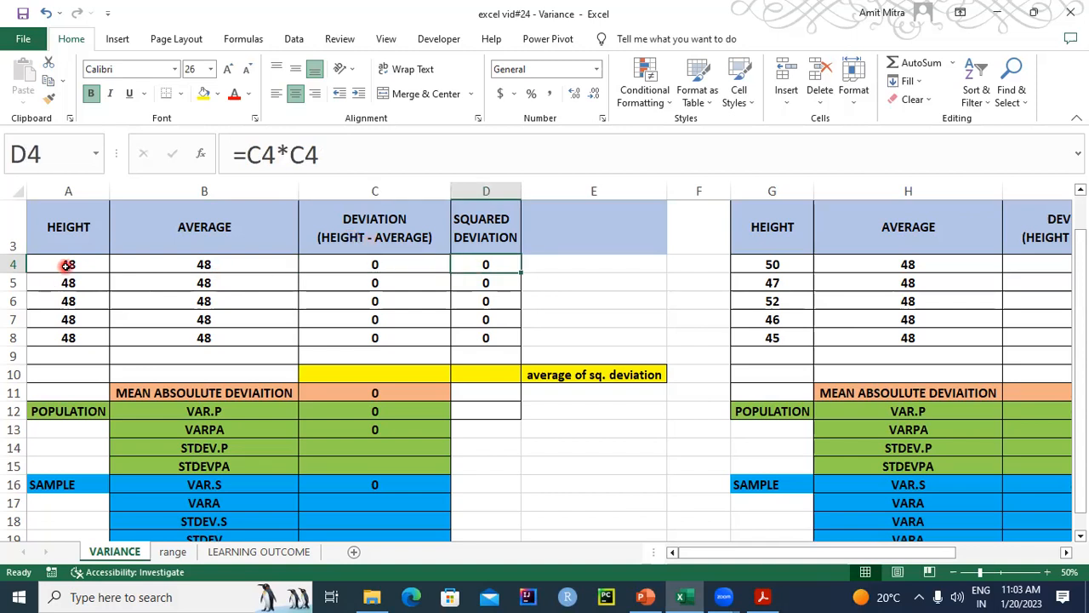
left_click(68, 266)
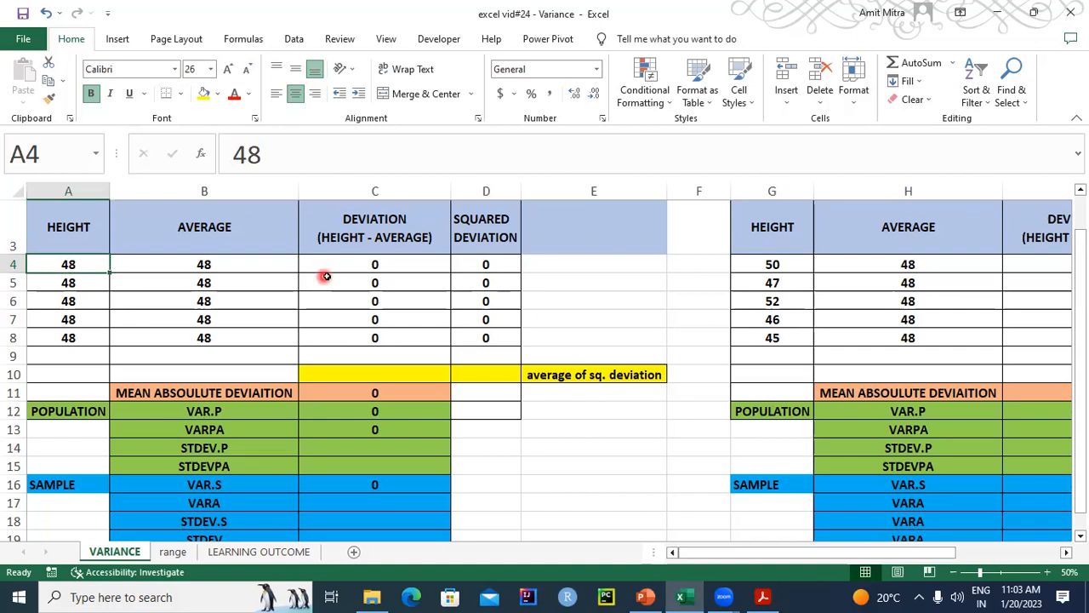
left_click(406, 267)
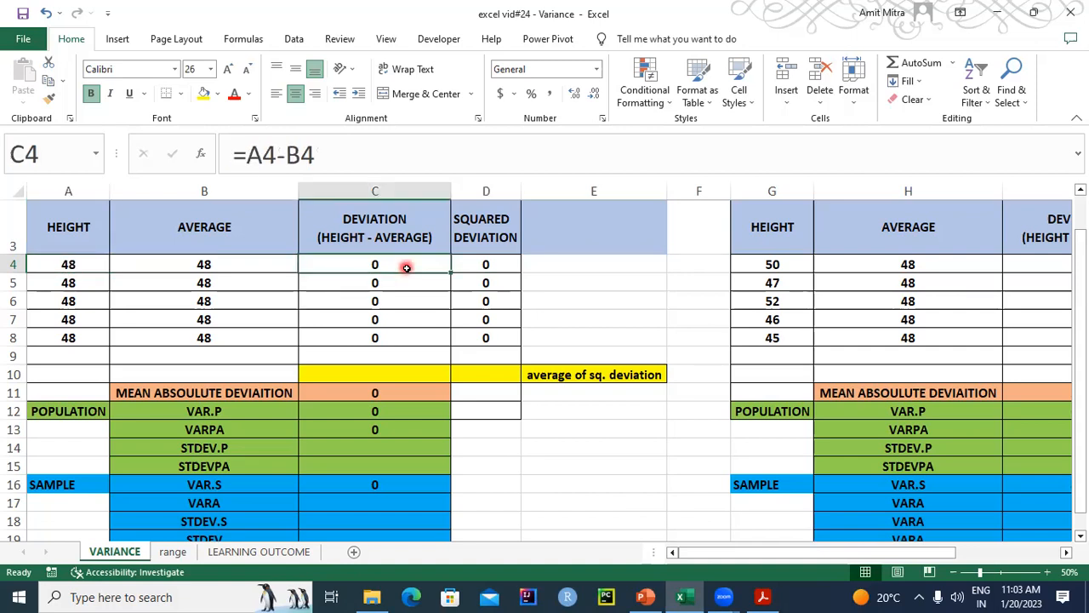
left_click(485, 263)
left_click(486, 263)
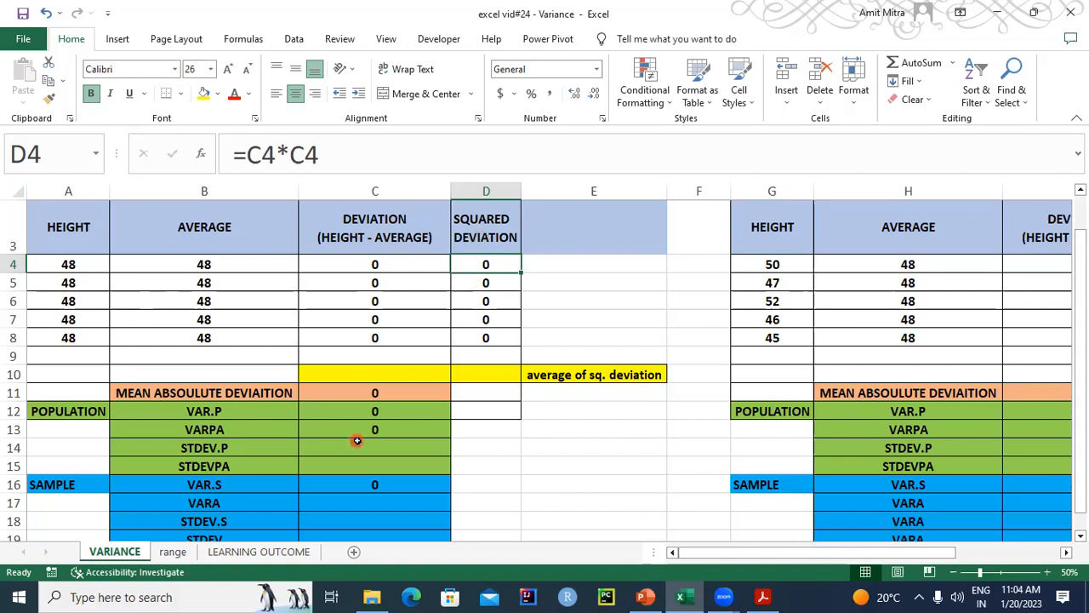
left_click(216, 412)
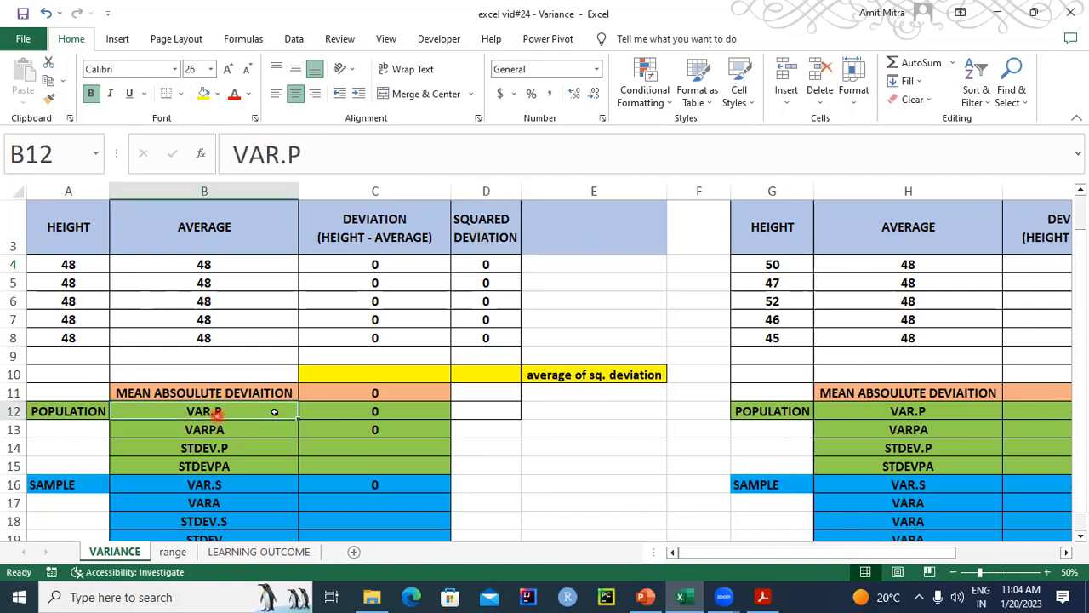
left_click(356, 425)
left_click(367, 411)
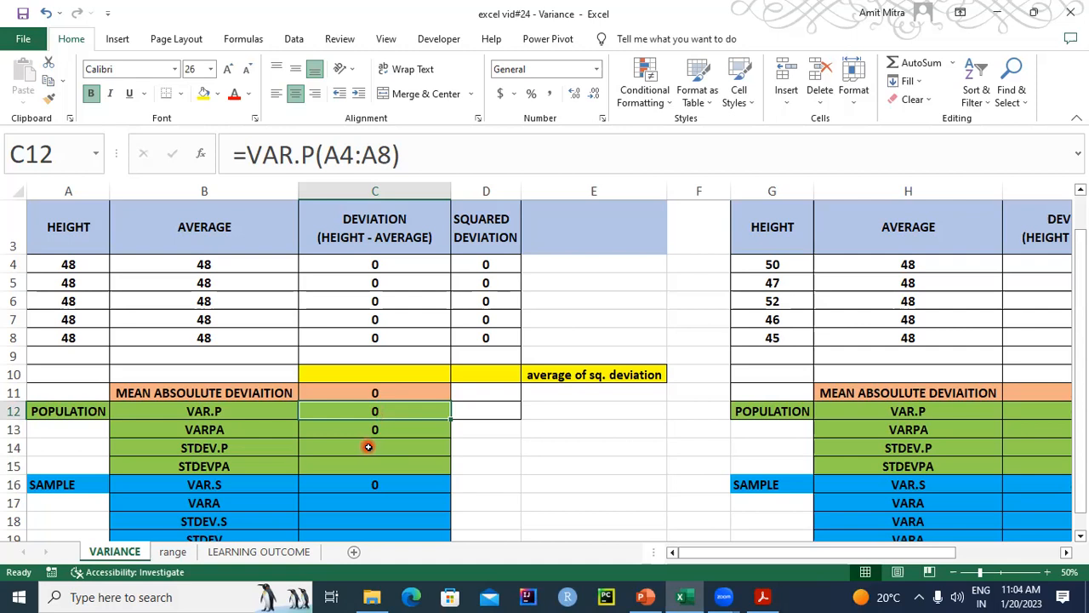
left_click(490, 261)
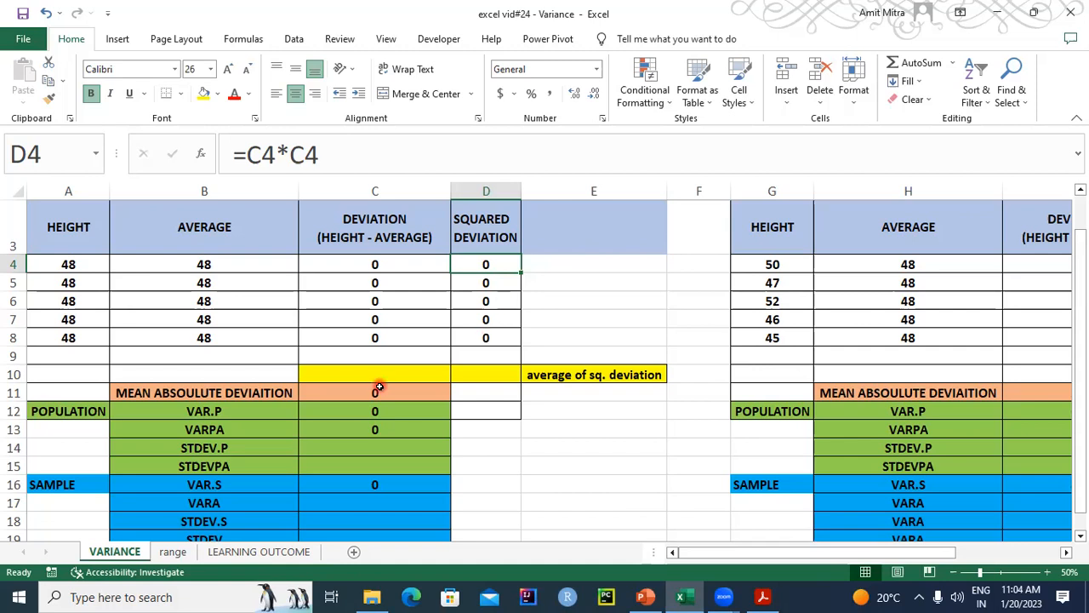
- Calculate the Group 1 population standard deviation in C14 with the formula =STDEV.P(A4:A8)
left_click(347, 441)
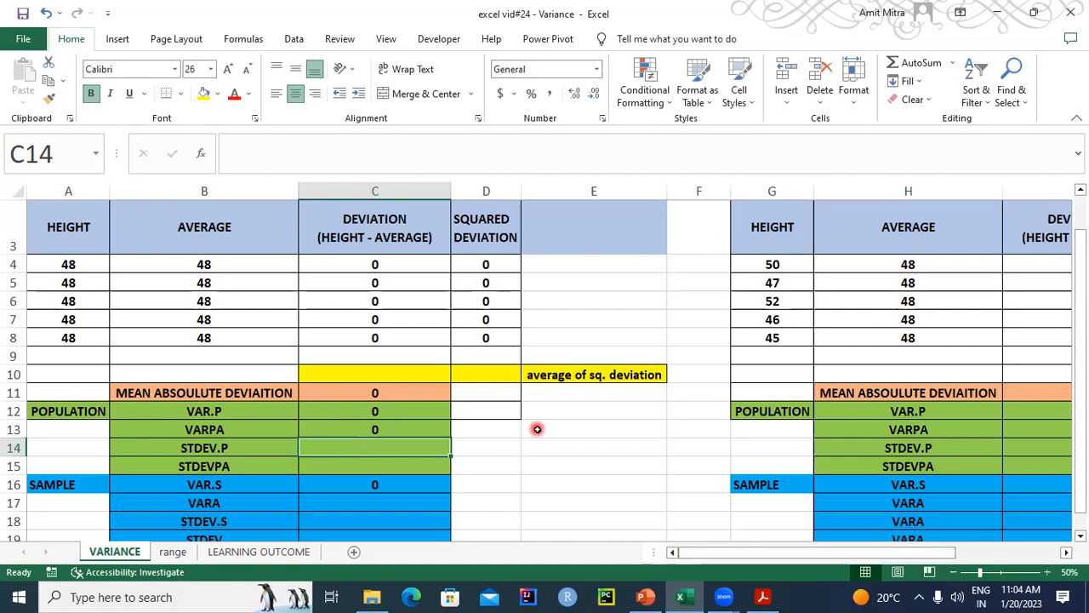
type("=ST")
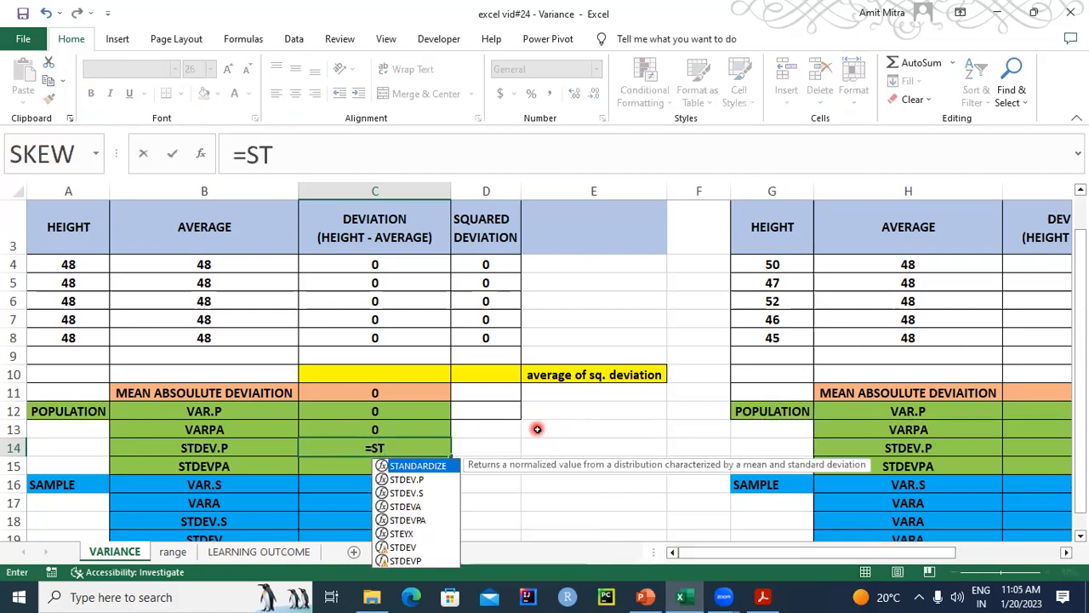
type("DEV.")
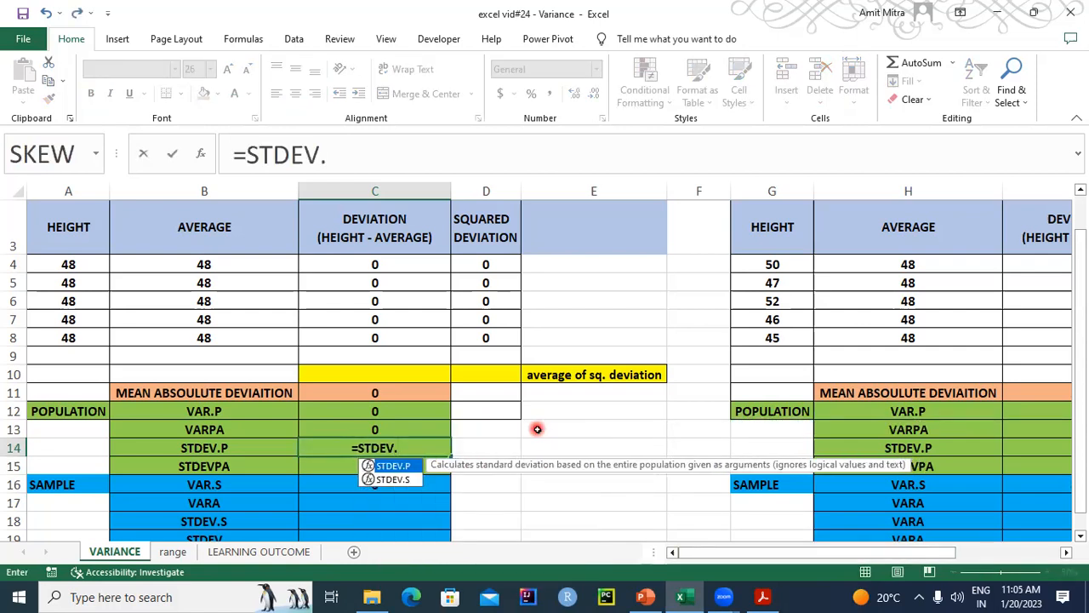
type("P(")
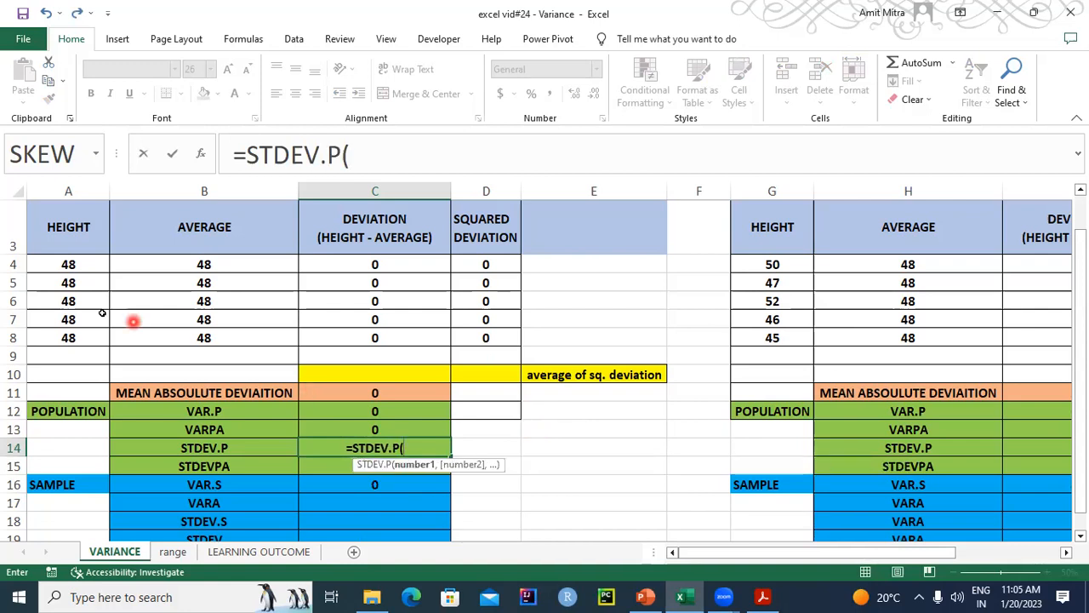
left_click_drag(67, 264, 67, 338)
type(")")
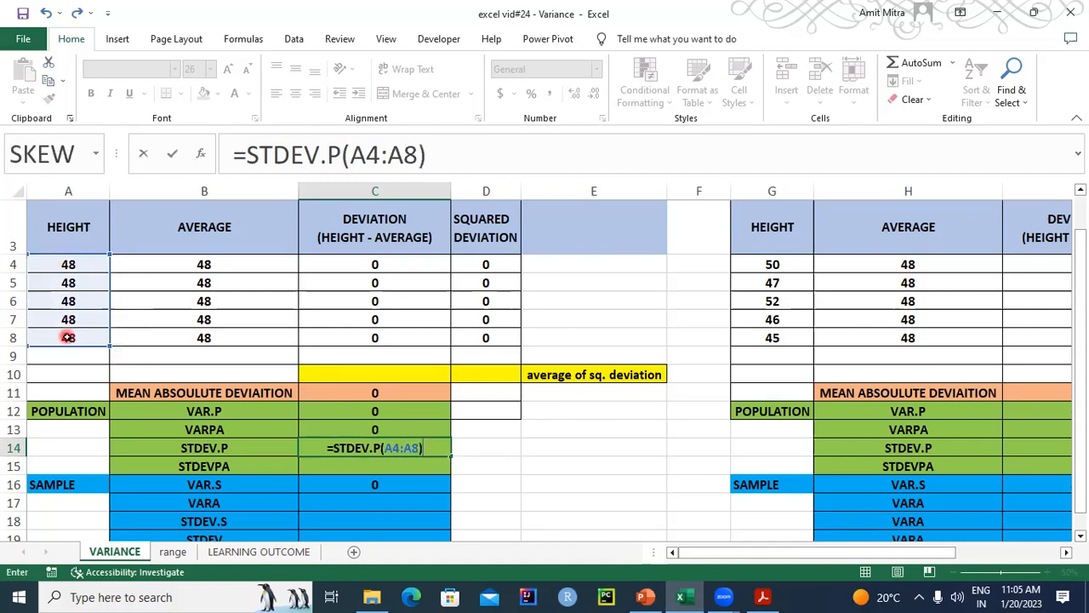
key("Return")
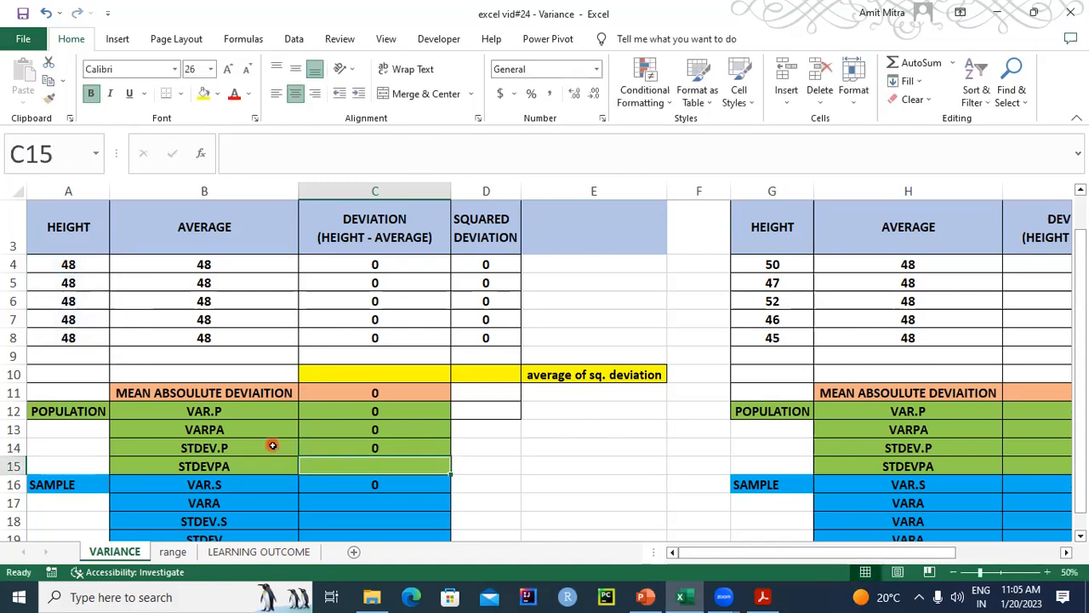
left_click(353, 452)
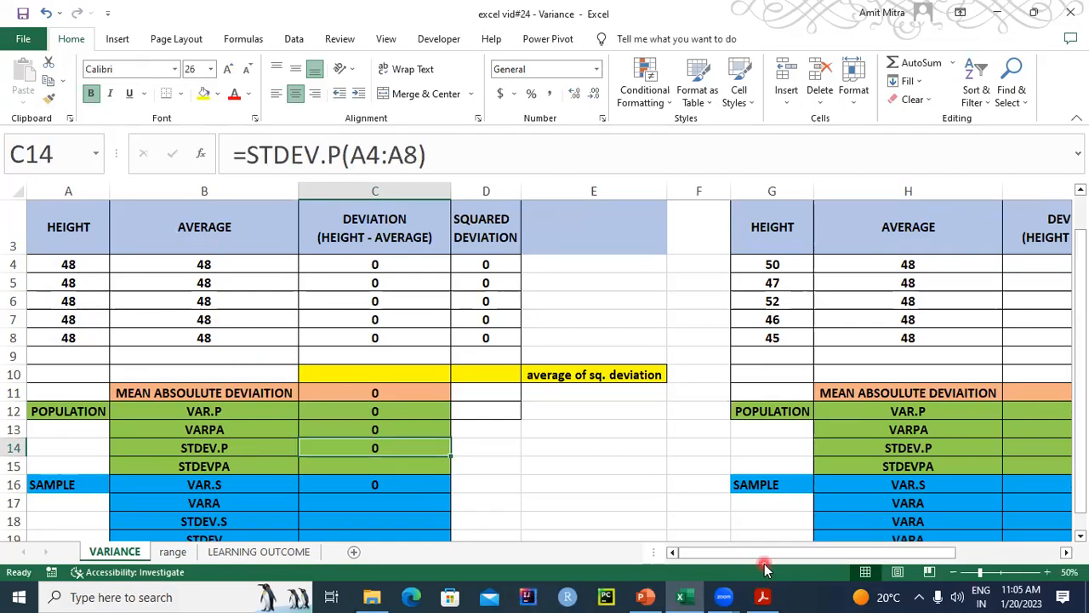
- Calculate the Group 2 population standard deviation in I14 with the formula =STDEV.P(G4:G8)
left_click_drag(754, 558, 827, 555)
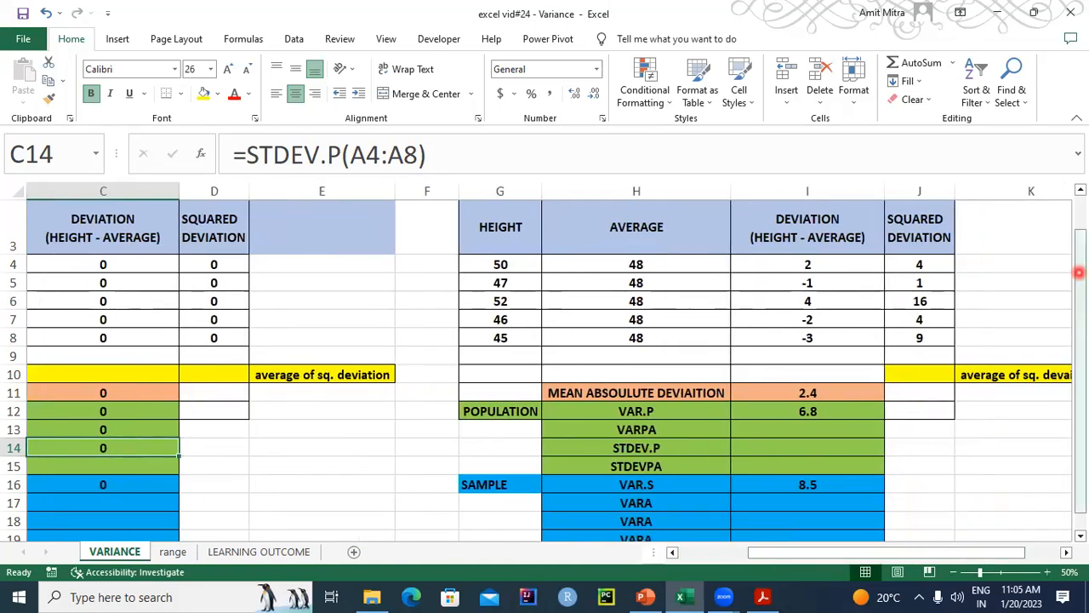
left_click(759, 443)
type("=STDEV.P(I11:I13")
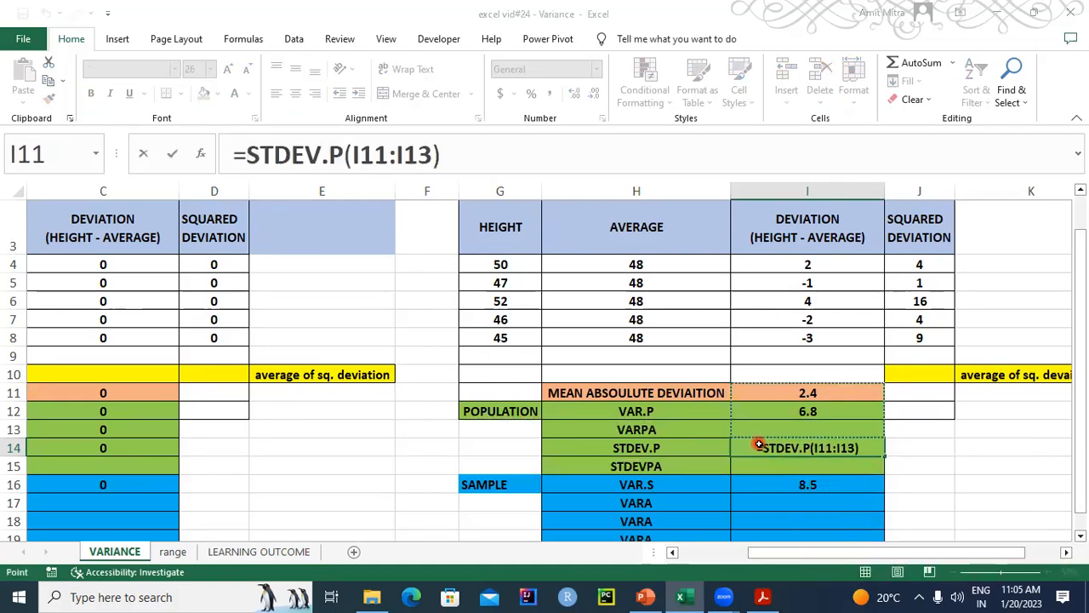
key("ctrl+a")
key("BackSpace")
left_click_drag(519, 269, 515, 339)
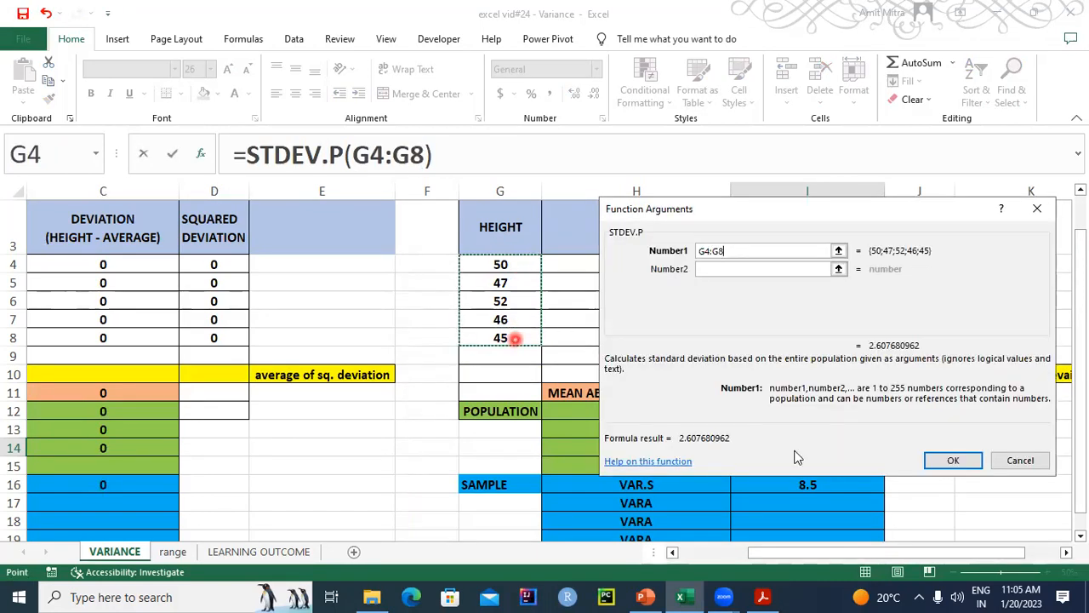
left_click(952, 460)
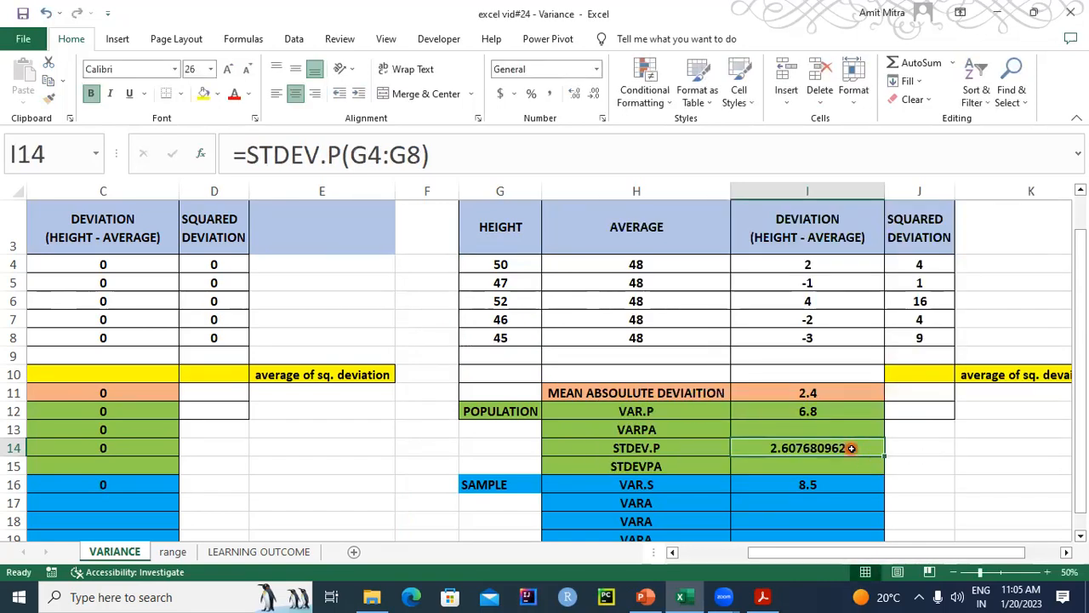
- Reduce the Group 2 population standard deviation in I14 to one decimal place
left_click(595, 95)
left_click(595, 94)
left_click(595, 95)
left_click(594, 94)
left_click(595, 94)
left_click(595, 95)
left_click(595, 95)
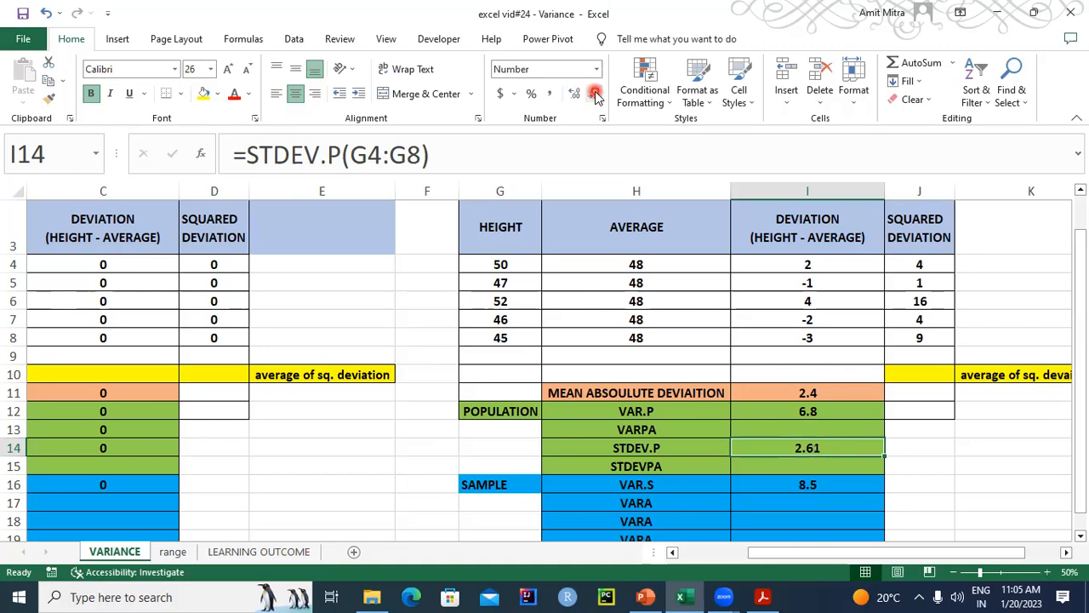
left_click(595, 94)
left_click(776, 453)
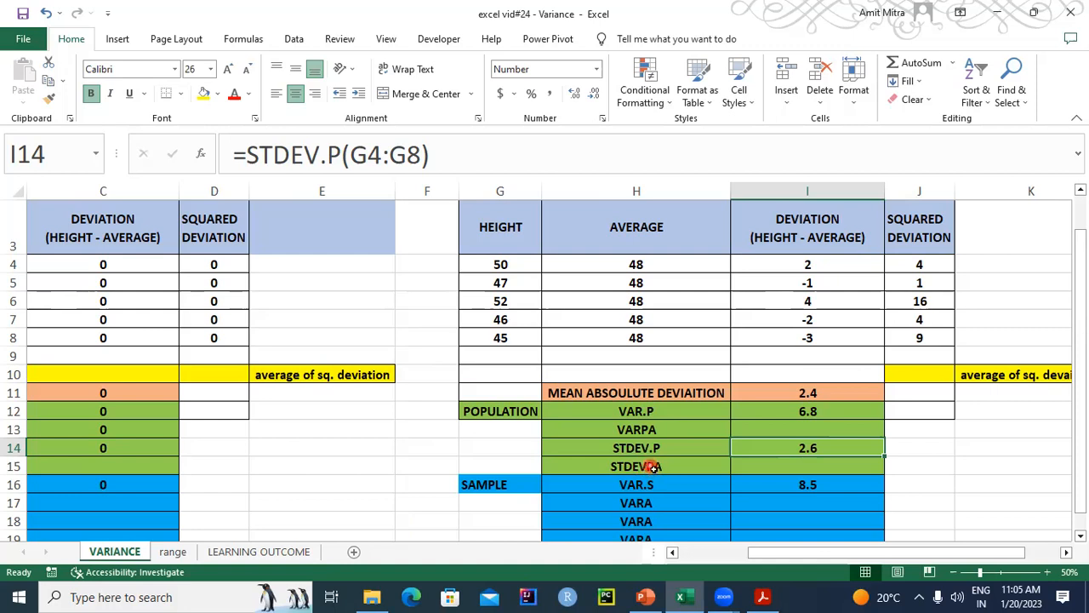
left_click(792, 467)
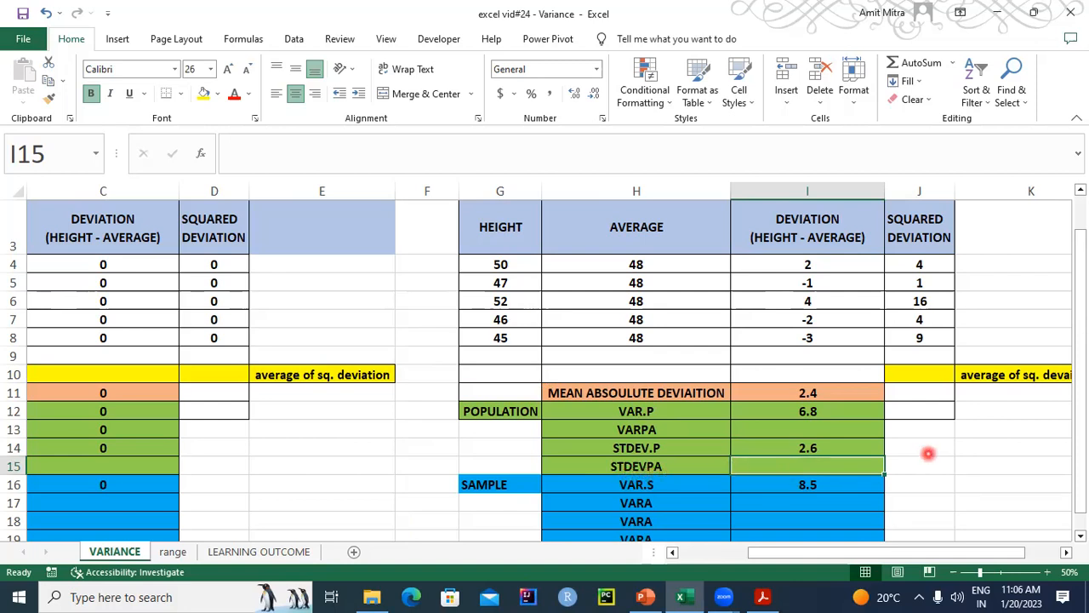
- Try to calculate the Group 1 sample standard deviation in C18 with STDEV.S, and clear the cell's entry again
left_click_drag(1081, 361, 1083, 434)
left_click_drag(907, 554, 729, 557)
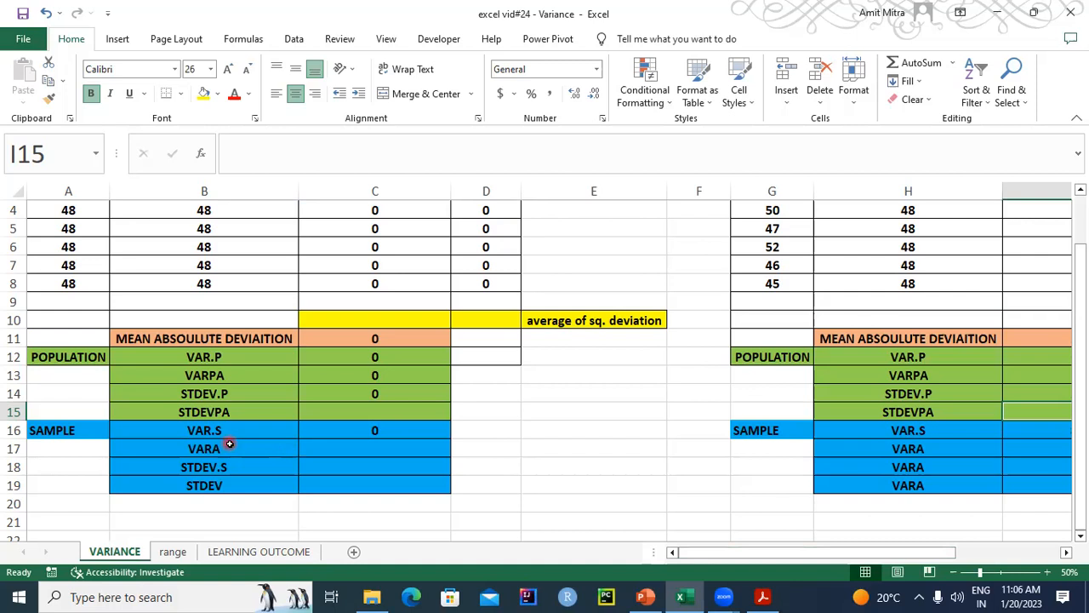
left_click(343, 466)
type("STDEV.S")
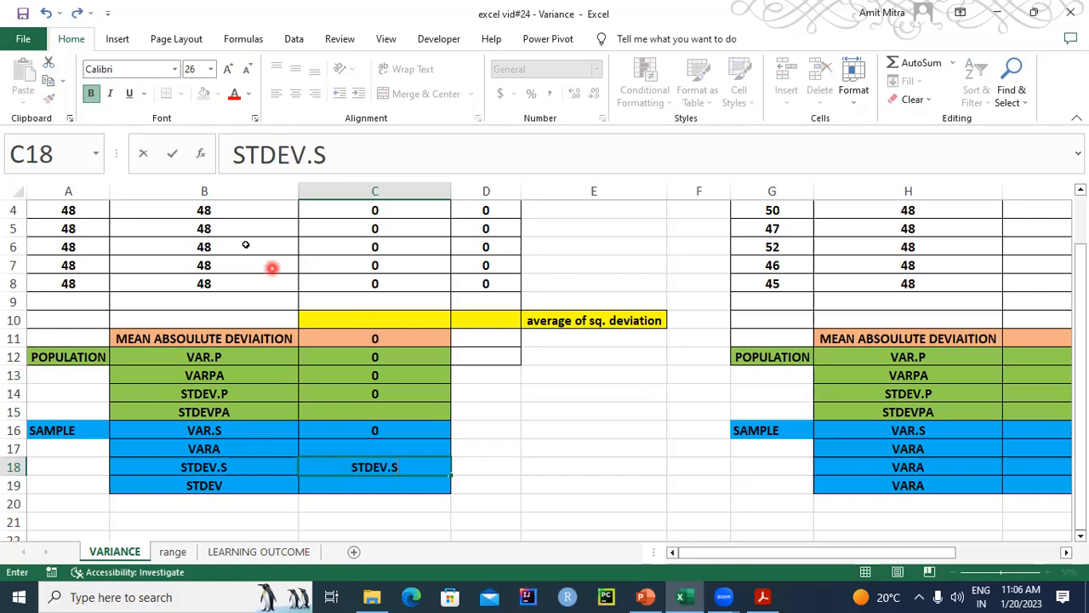
mouse_move(1083, 327)
left_mouse_down()
mouse_move(1084, 313)
mouse_move(1085, 328)
left_mouse_up()
type("(")
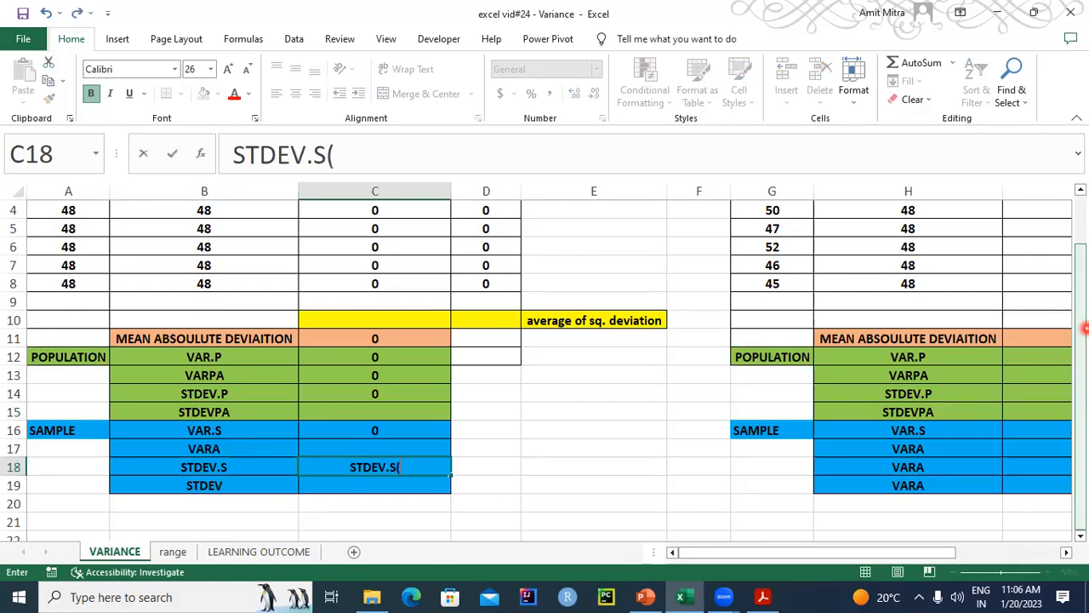
mouse_move(54, 281)
left_mouse_down()
mouse_move(65, 193)
mouse_move(53, 292)
left_mouse_up()
left_click(62, 282)
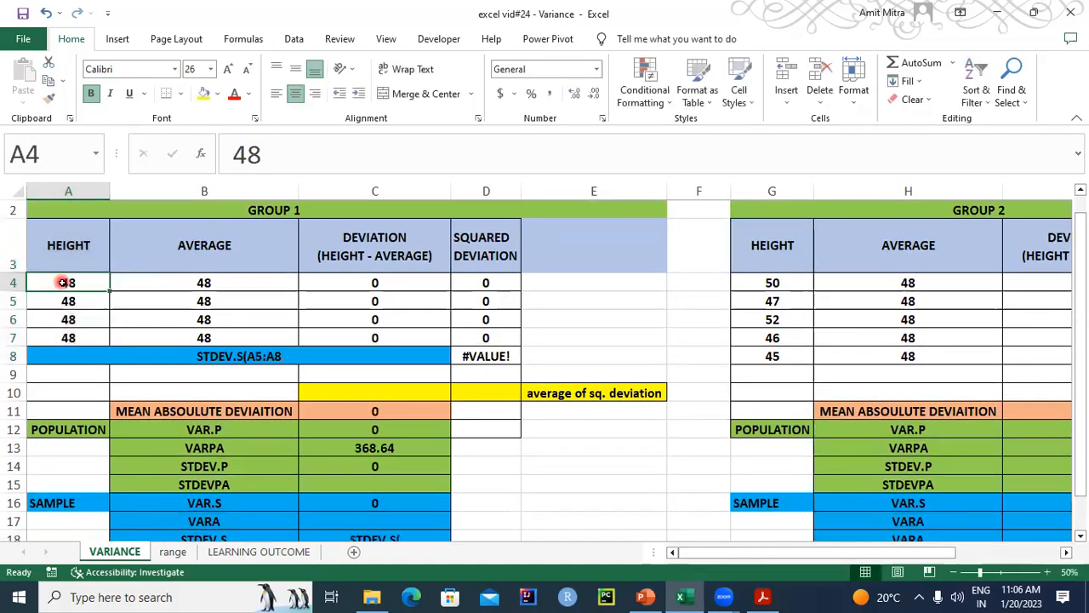
left_click(395, 539)
key("BackSpace")
key("BackSpace")
key("BackSpace")
key("BackSpace")
key("BackSpace")
key("BackSpace")
key("BackSpace")
key("BackSpace")
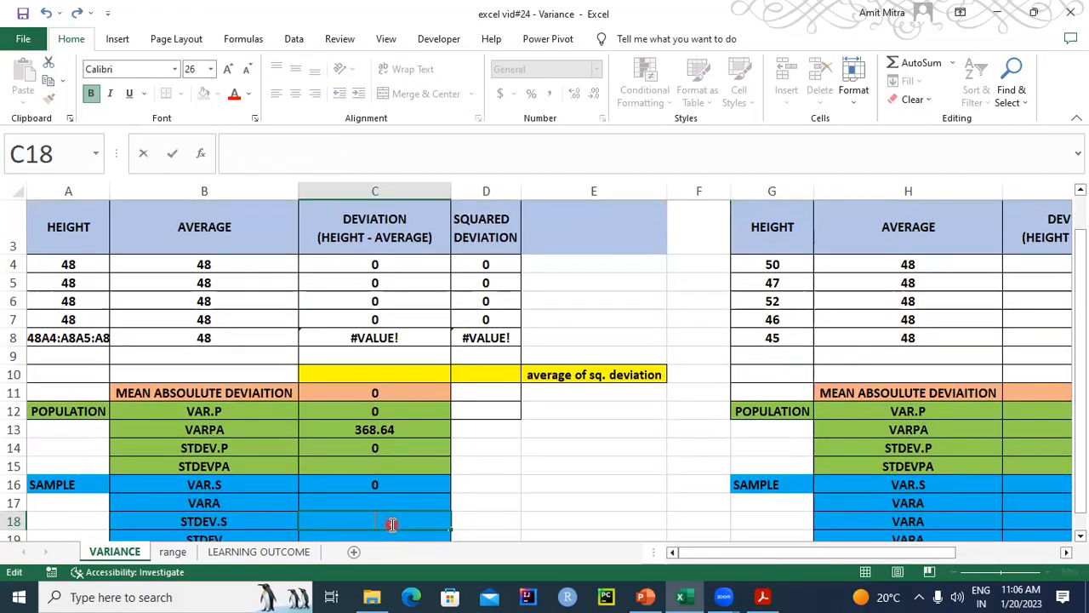
type("=STED")
key("BackSpace")
type("V")
key("BackSpace")
key("BackSpace")
type("DEV.")
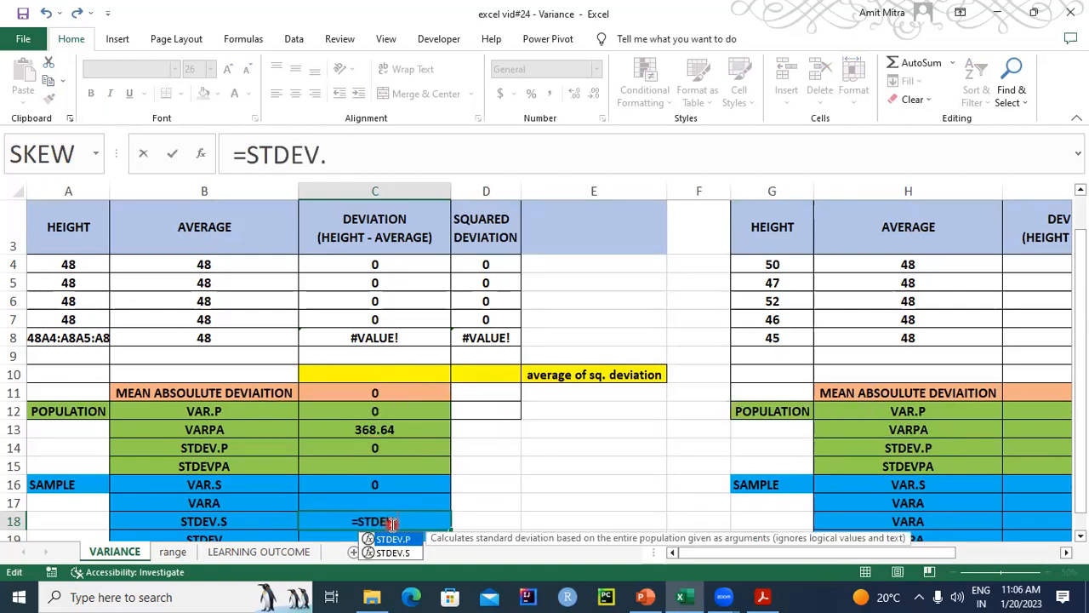
type("S")
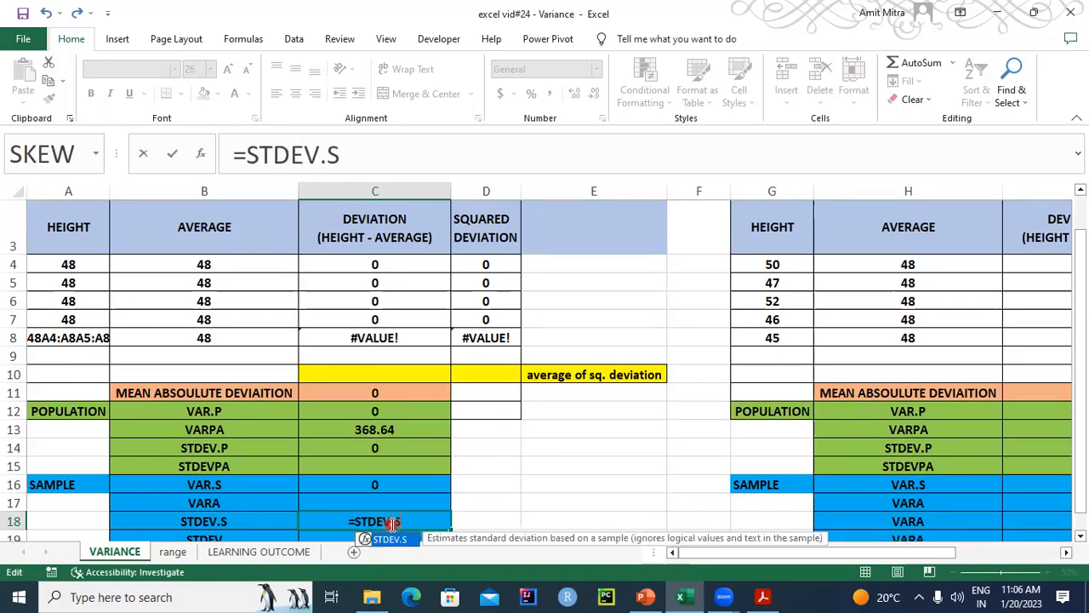
type("(")
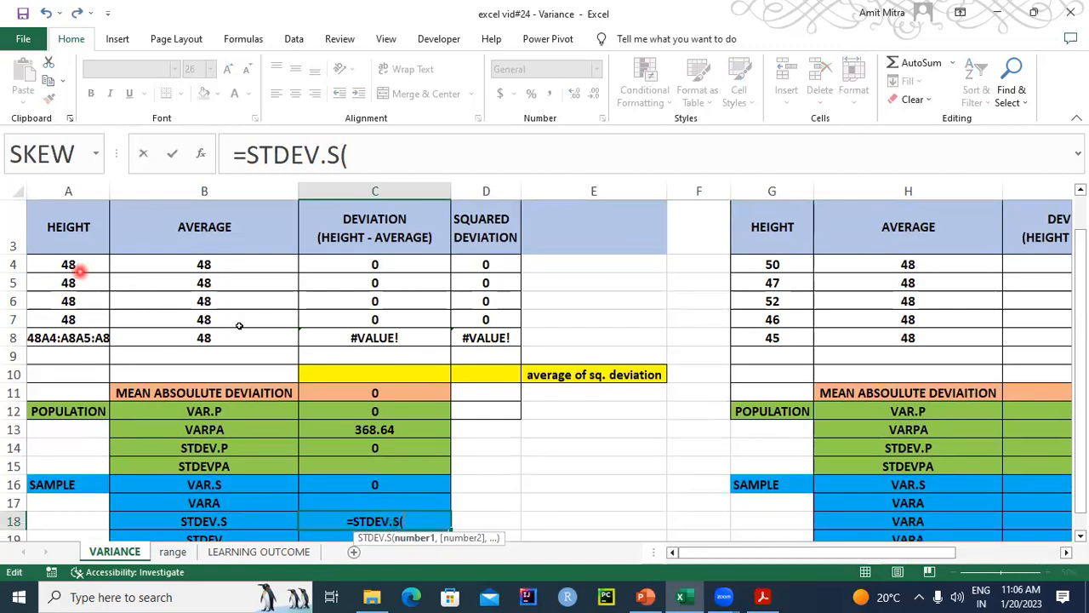
left_click_drag(1082, 311, 1083, 269)
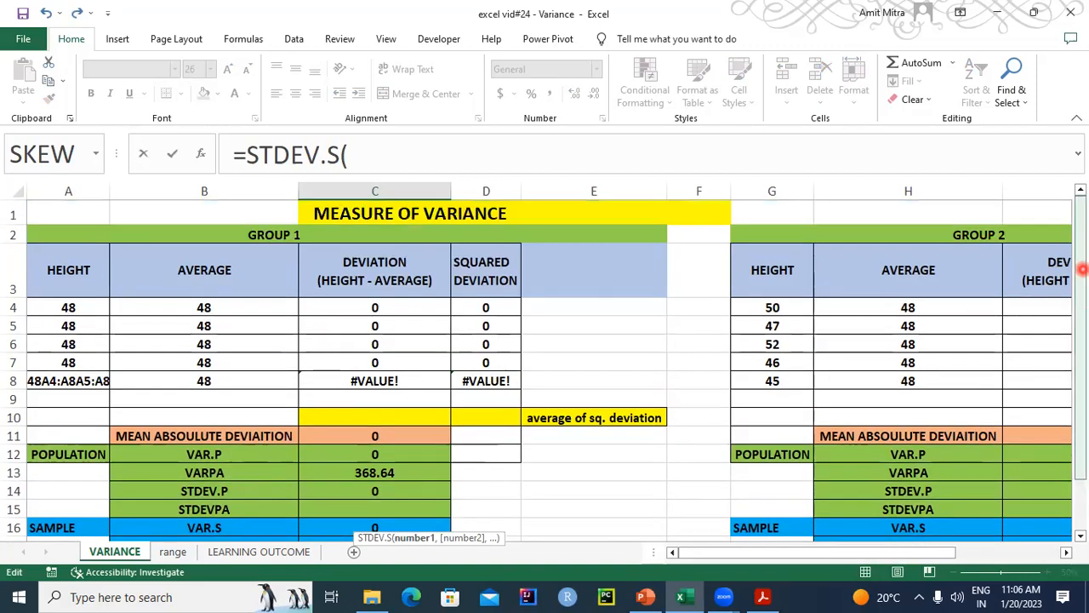
left_click_drag(54, 305, 57, 369)
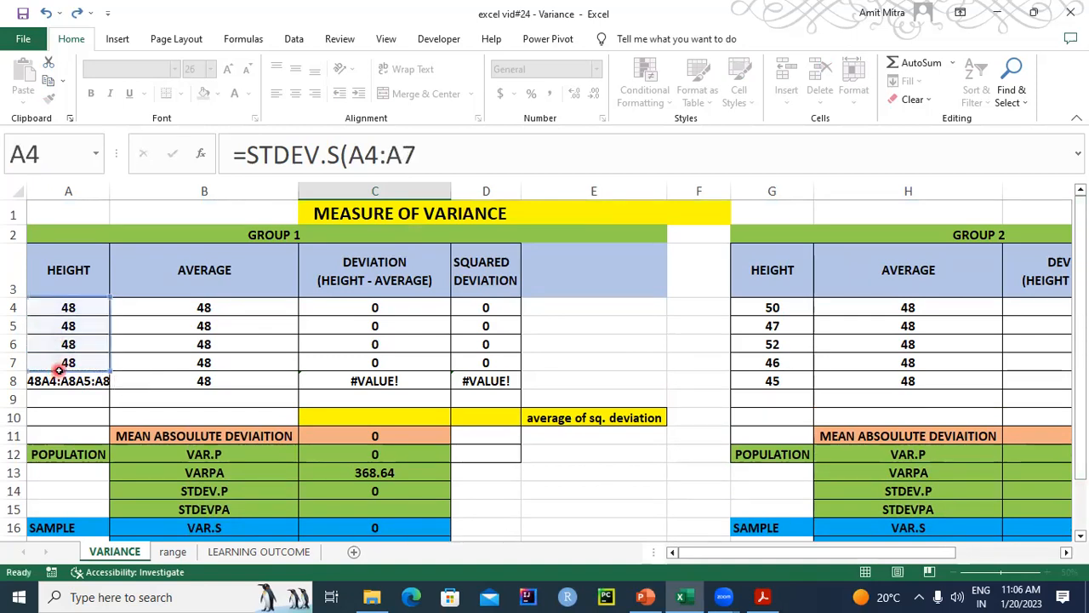
key("Escape")
- Correct the last Group 1 height in A8 to 48
left_click(68, 339)
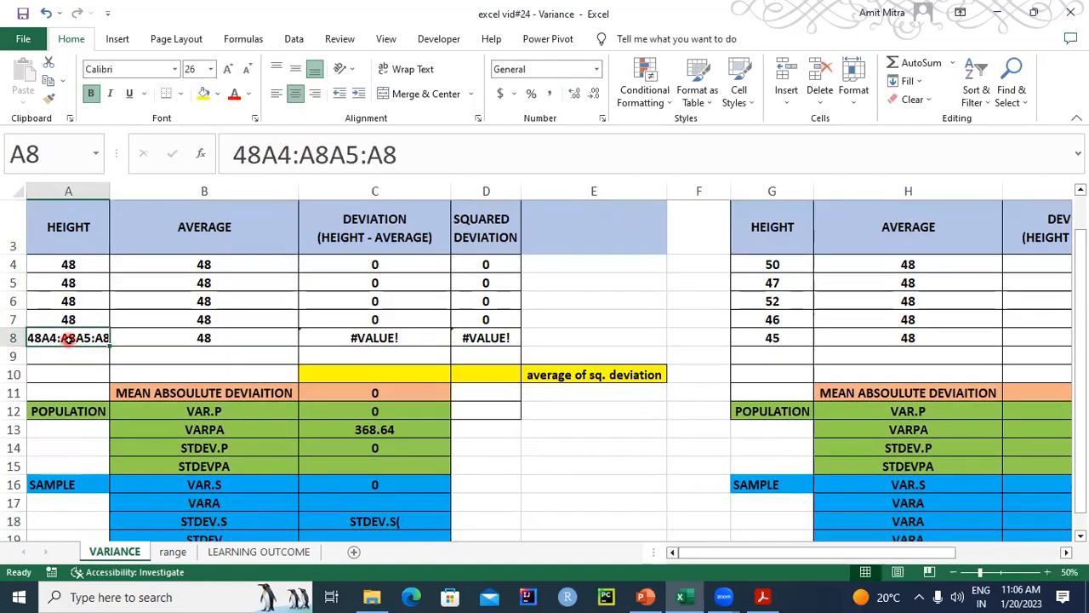
type("48")
key("Return")
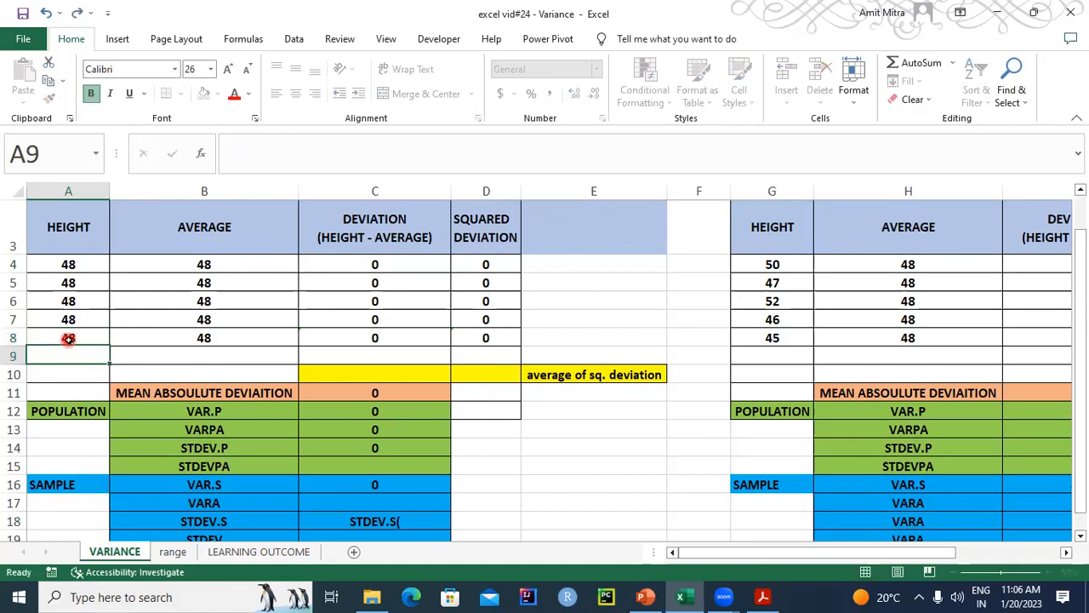
- Calculate the Group 1 sample standard deviation in C18 with the formula =STDEV.S(A4:A8)
left_click(391, 522)
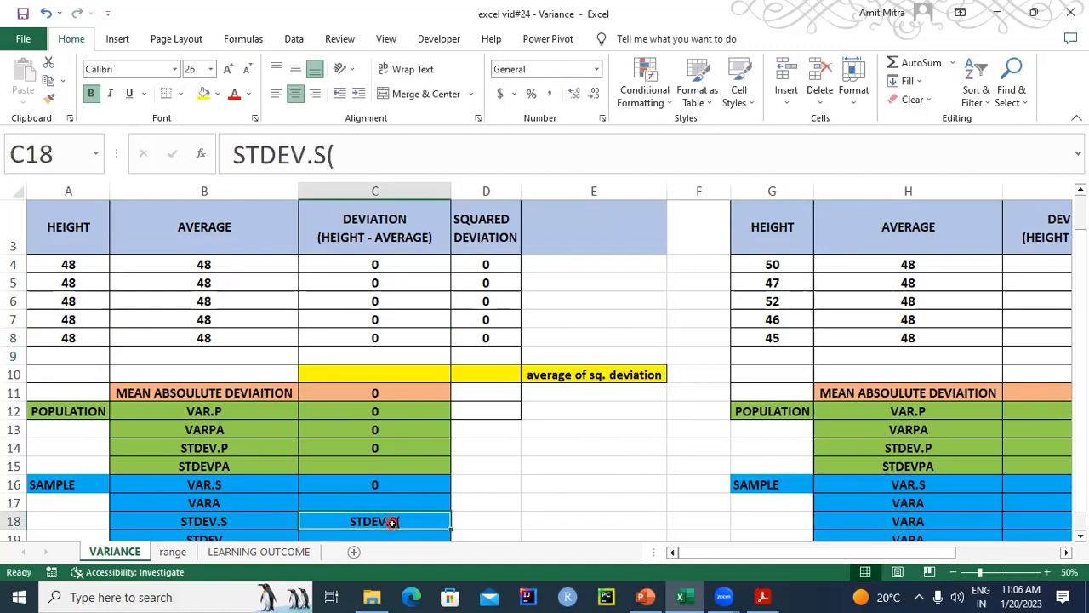
type("=ST")
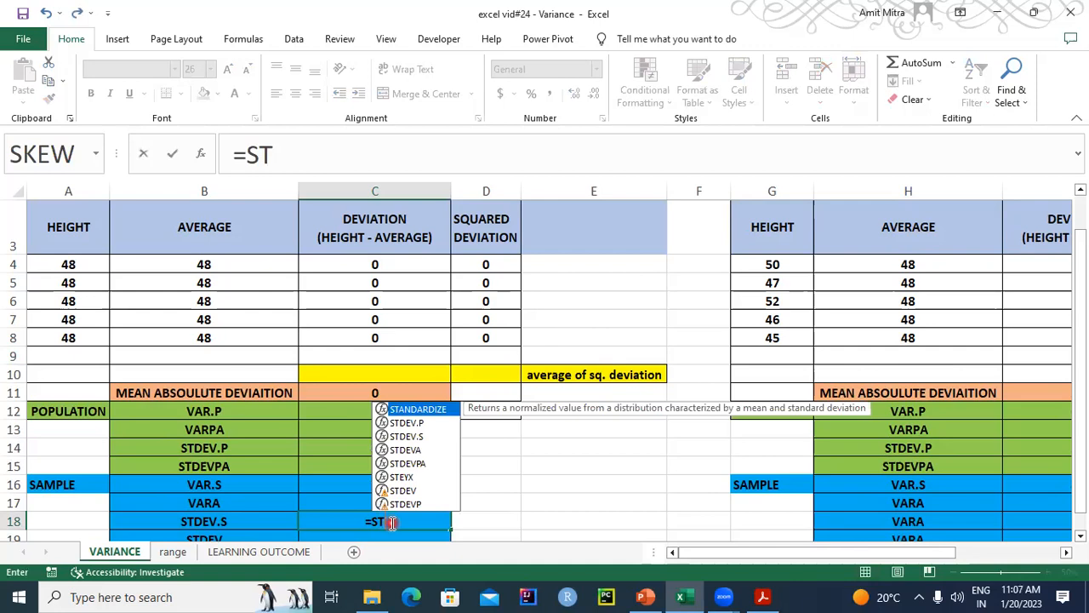
type("DEV.S")
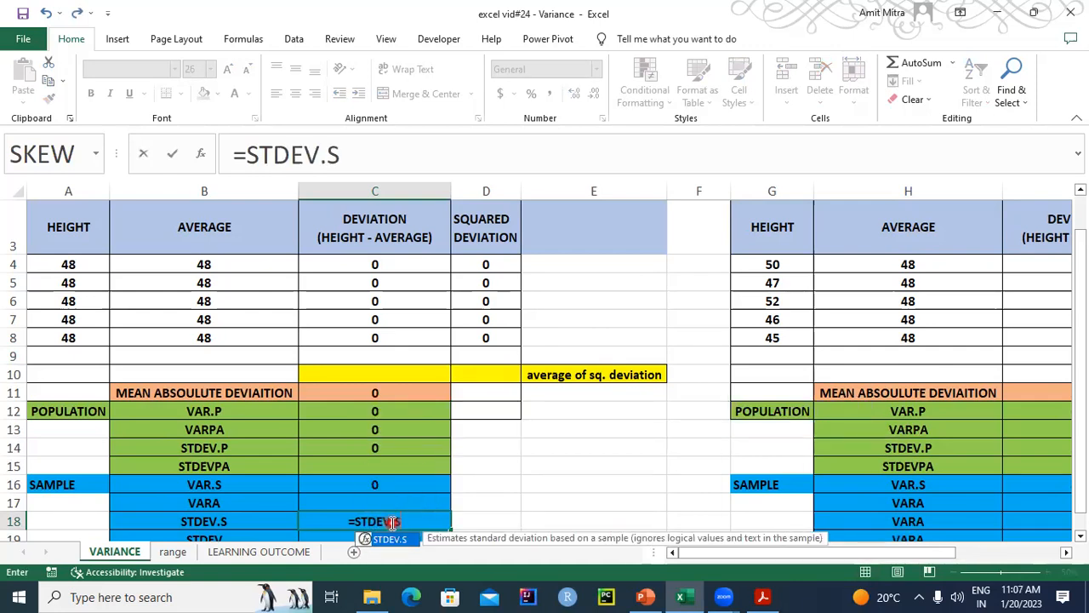
key("ctrl+a")
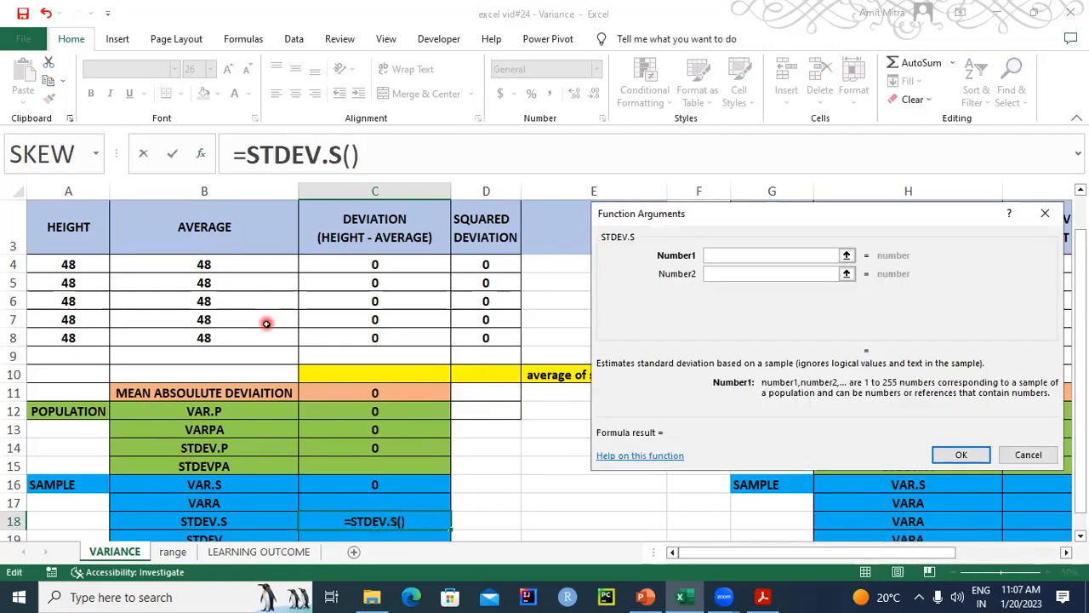
left_click_drag(75, 263, 73, 338)
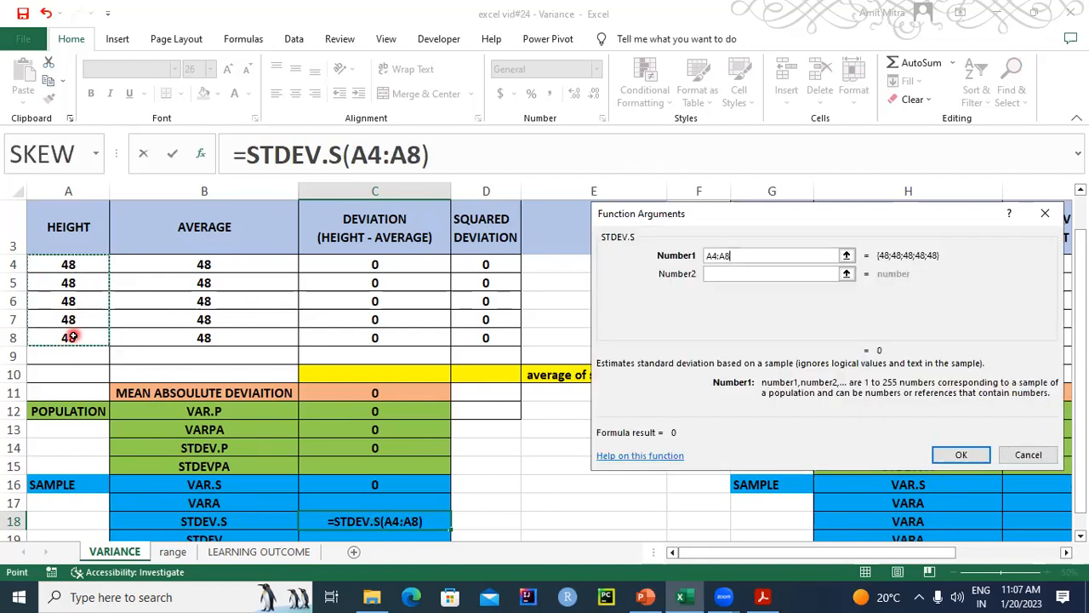
left_click(944, 455)
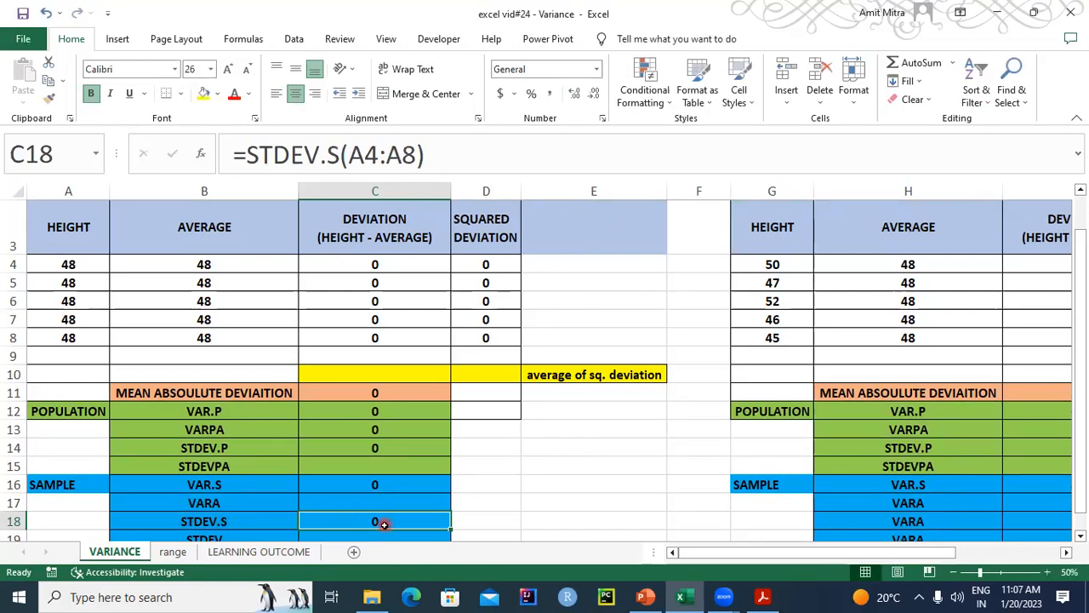
- Relabel the last two rows of the Group 2 sample block as STDEV.S in H18 and STDEVA in H19
left_click(783, 555)
left_click_drag(790, 554, 997, 541)
left_click_drag(1084, 356, 1084, 395)
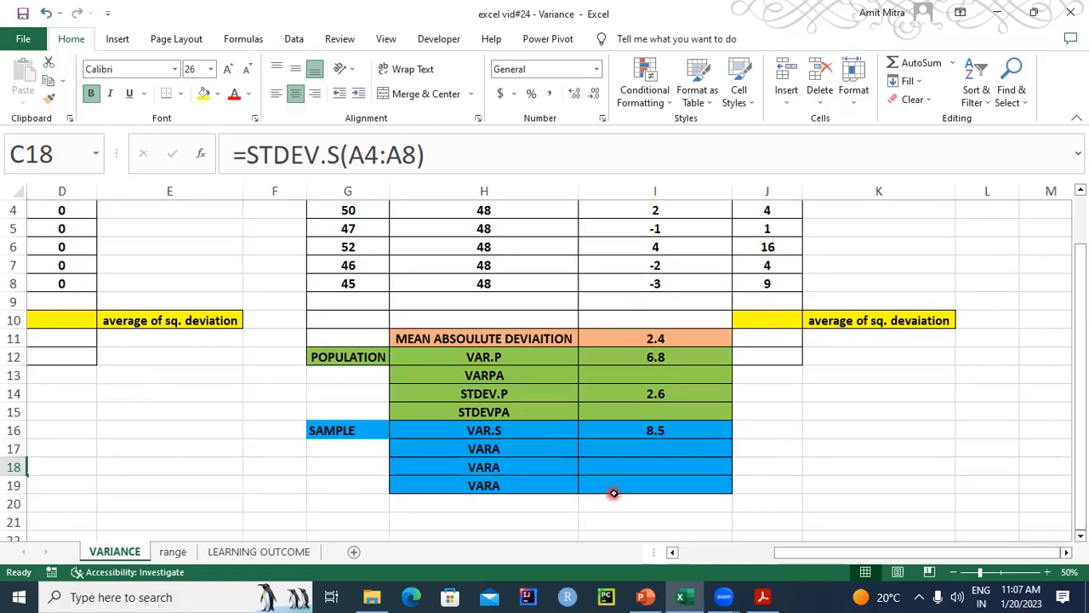
left_click(630, 451)
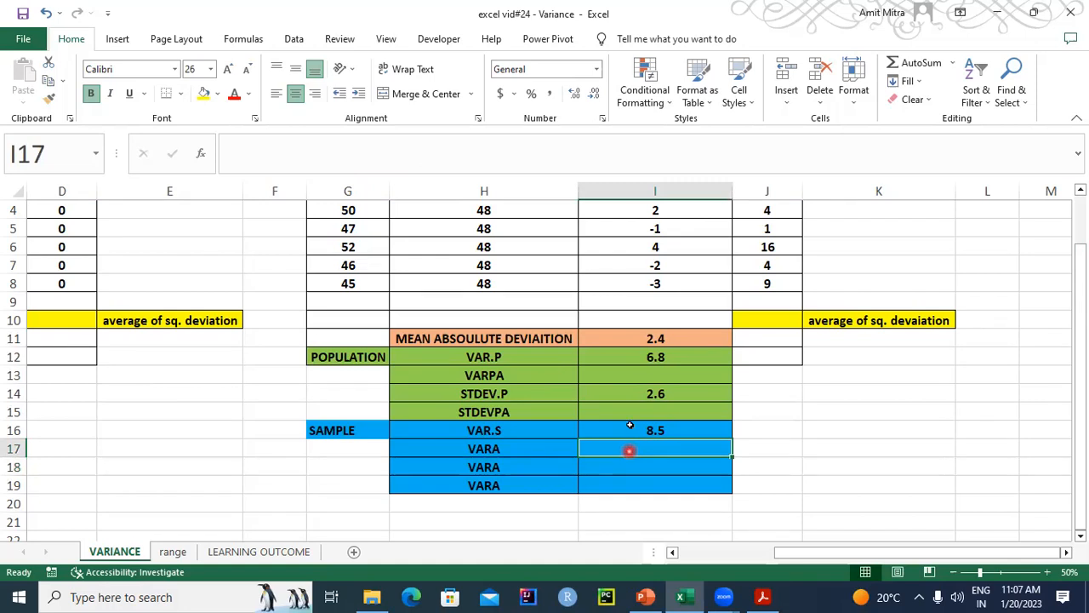
left_click(503, 466)
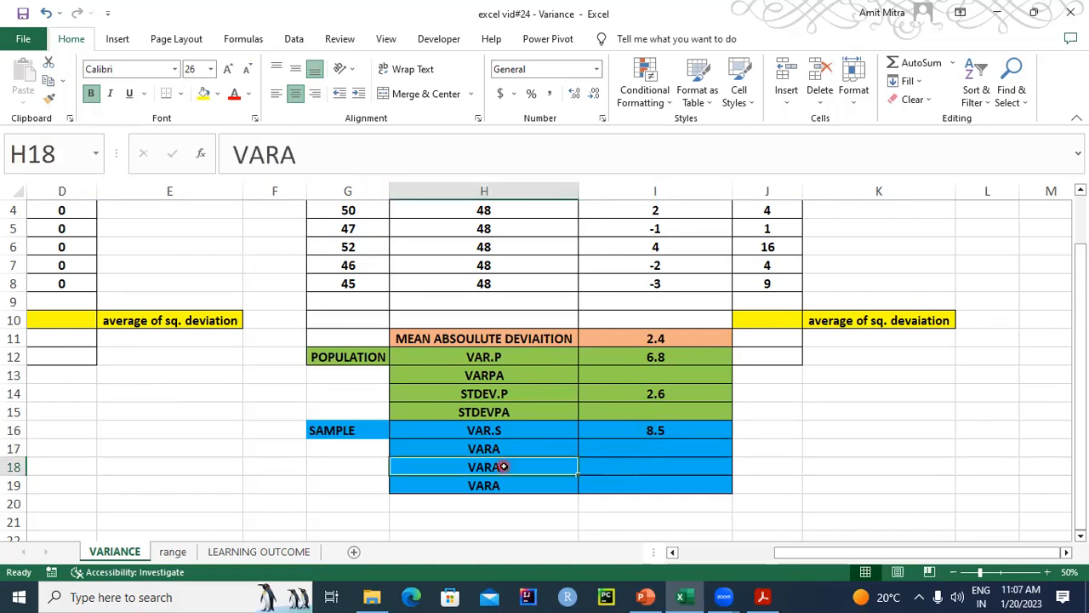
left_click(503, 466)
type("STDEV.S")
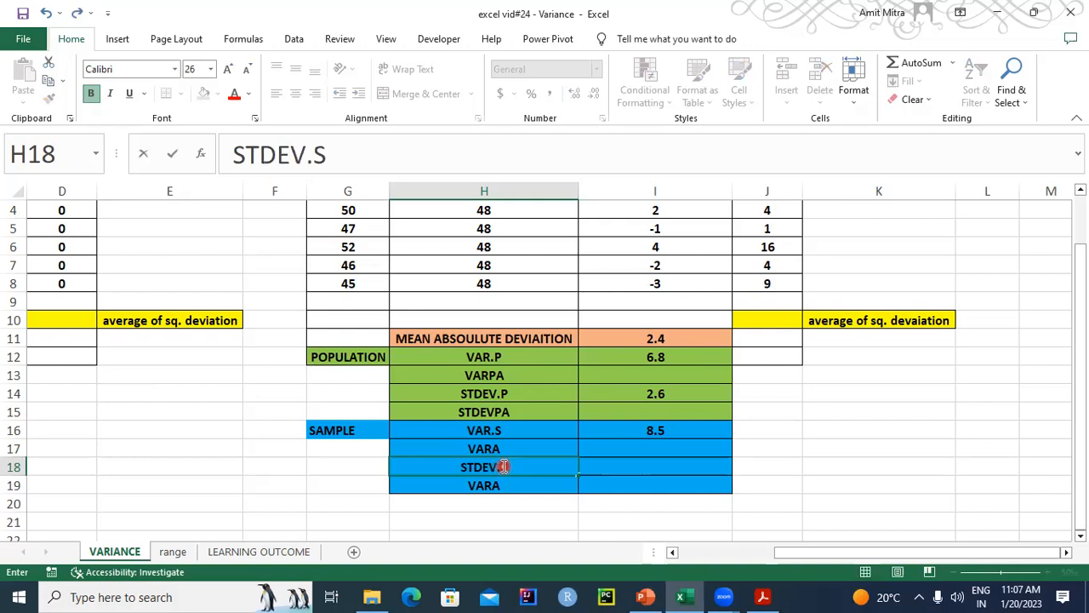
key("Return")
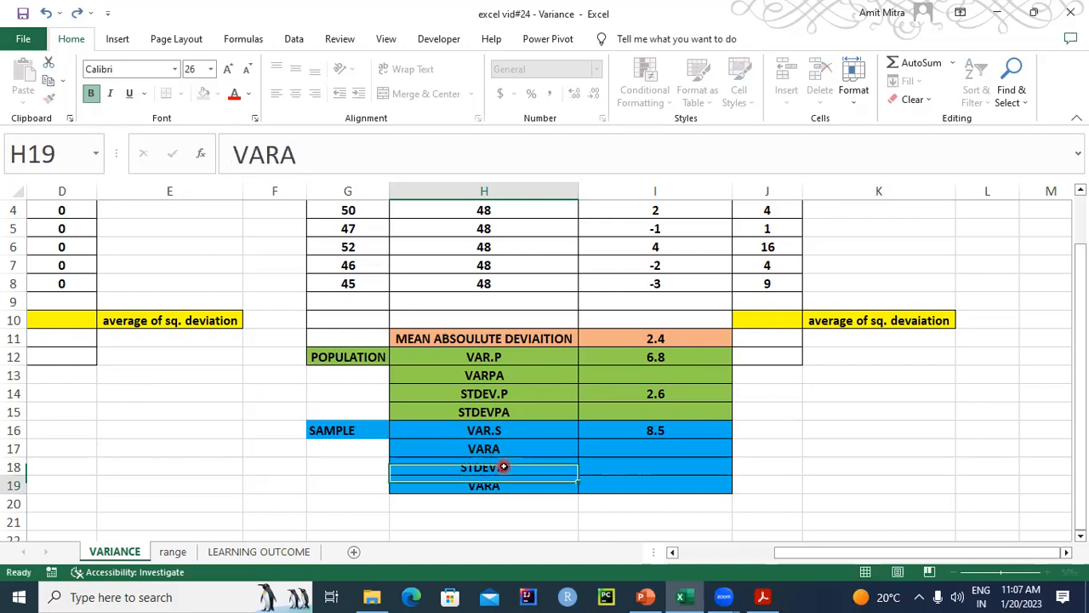
type("STDE")
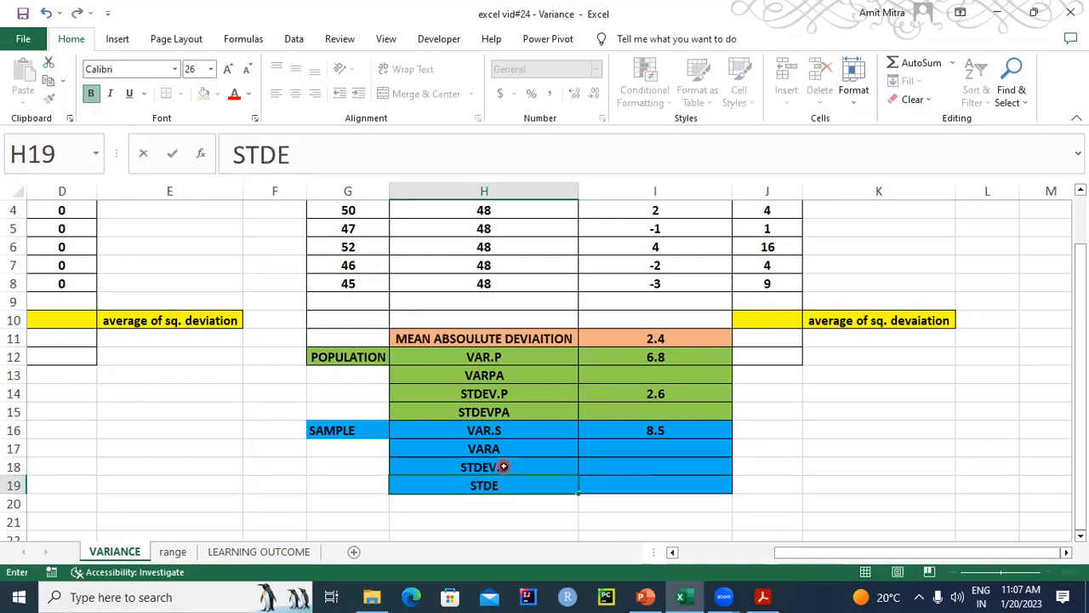
type("VA")
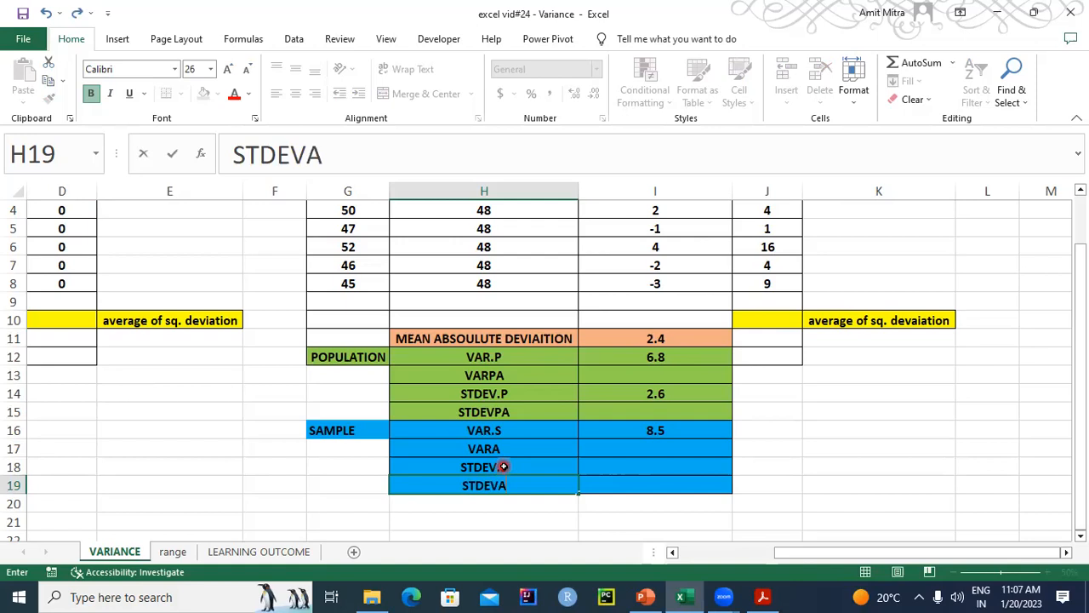
key("Return")
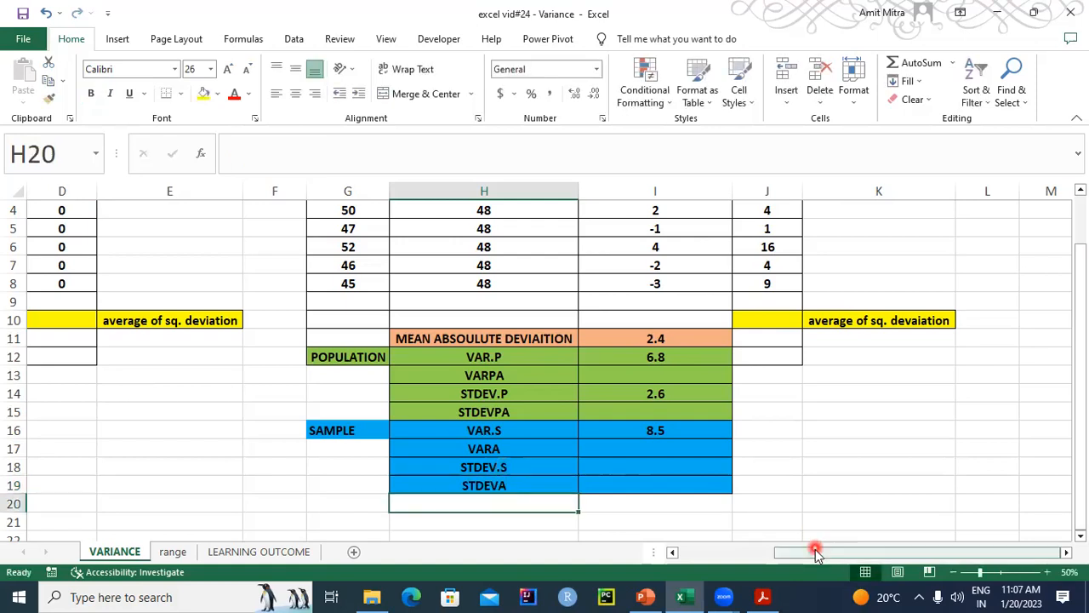
- Check the sample standard deviation function names on the PowerPoint slide, and correct the Group 1 label in B19 to STDEVA
mouse_move(712, 556)
left_mouse_down()
mouse_move(779, 566)
mouse_move(717, 568)
left_mouse_up()
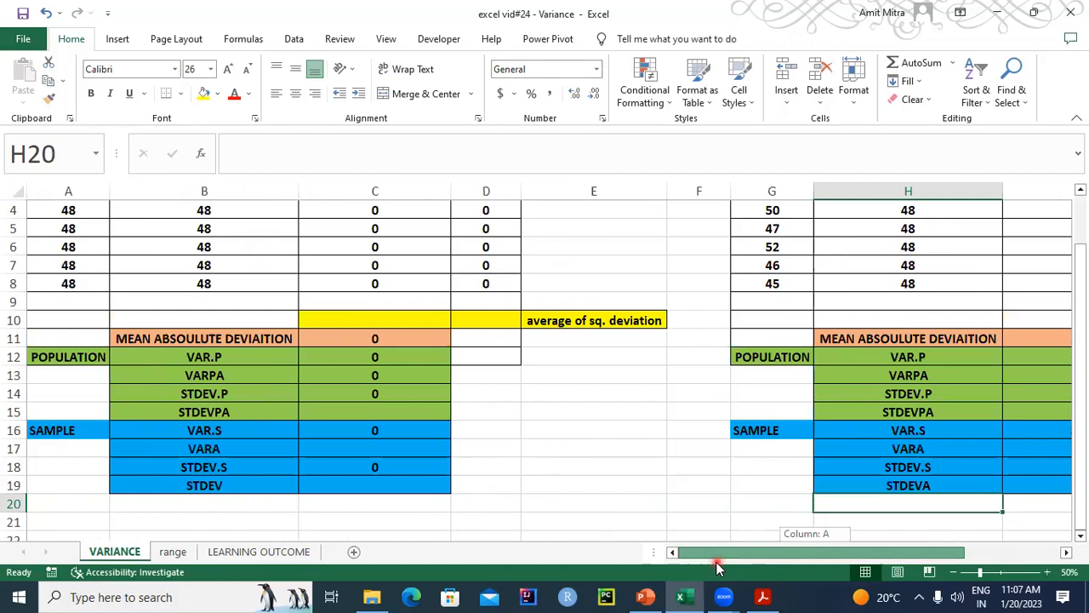
left_click_drag(717, 568, 751, 561)
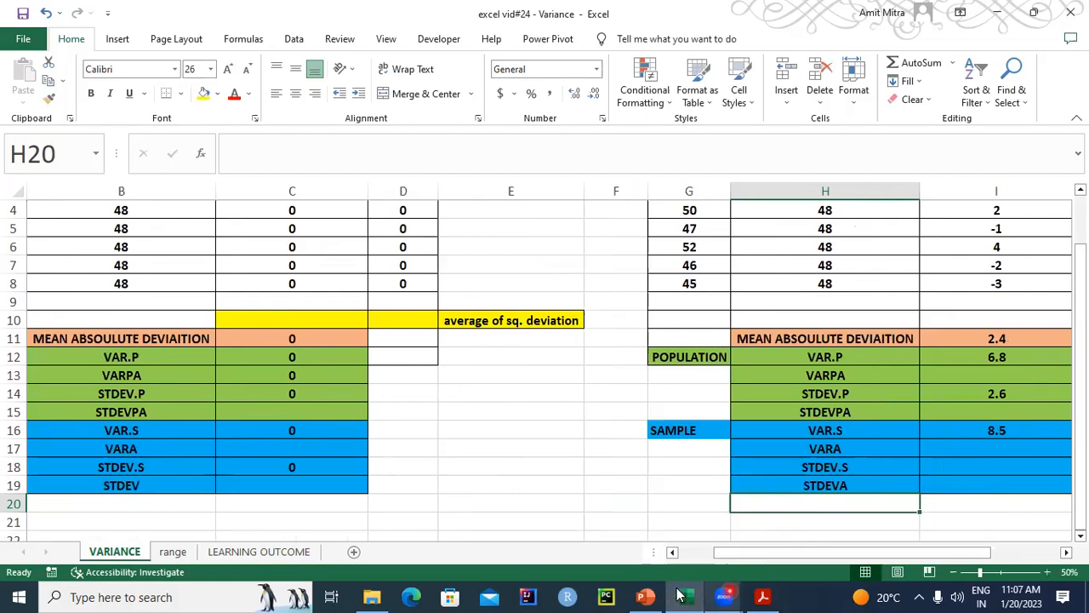
left_click(645, 597)
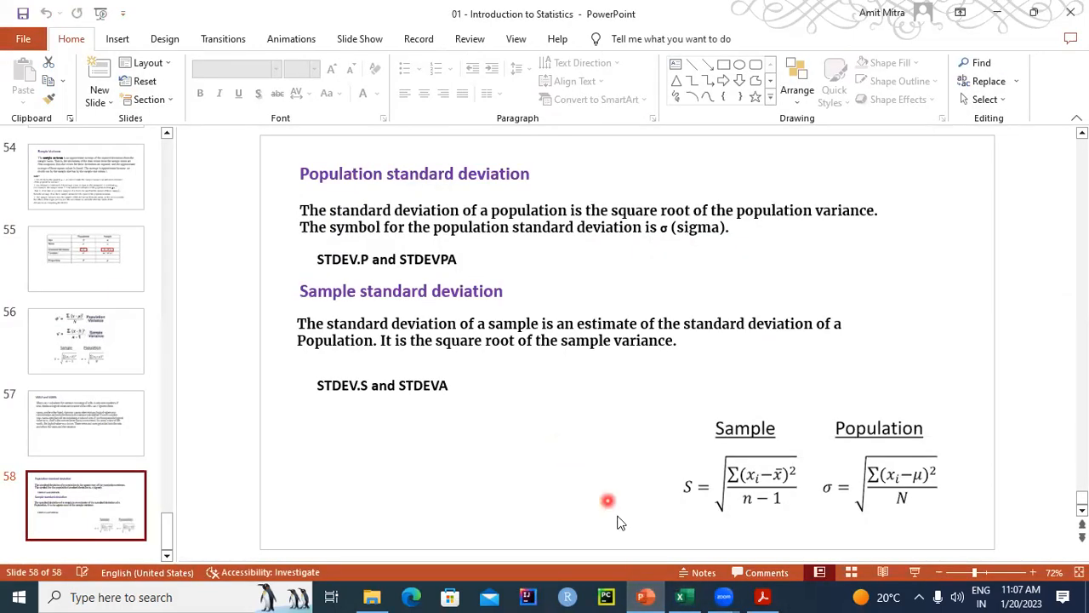
left_click(646, 596)
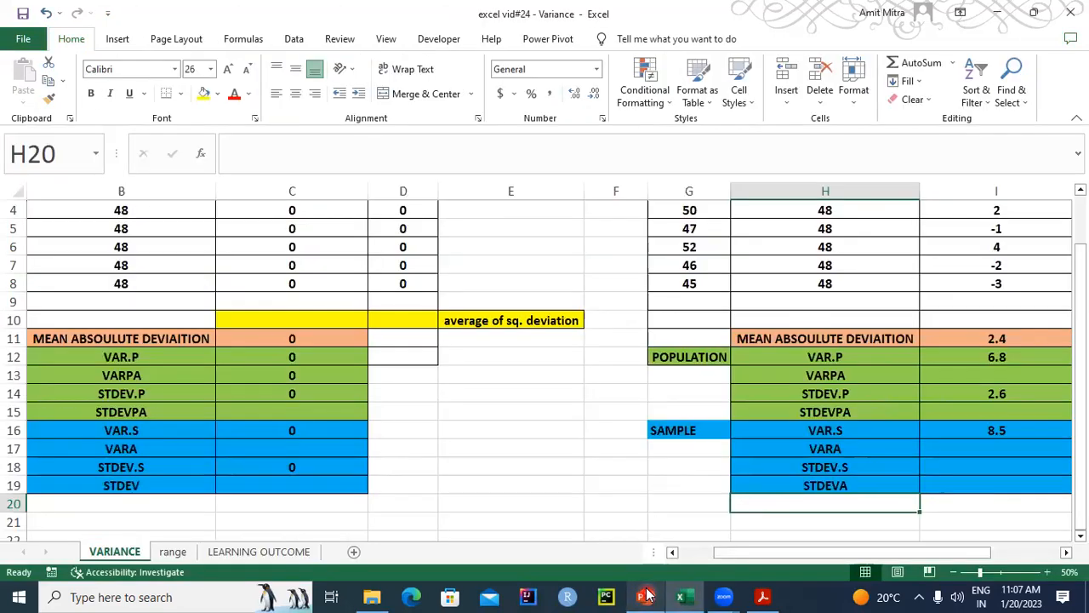
double_click(147, 485)
type("A")
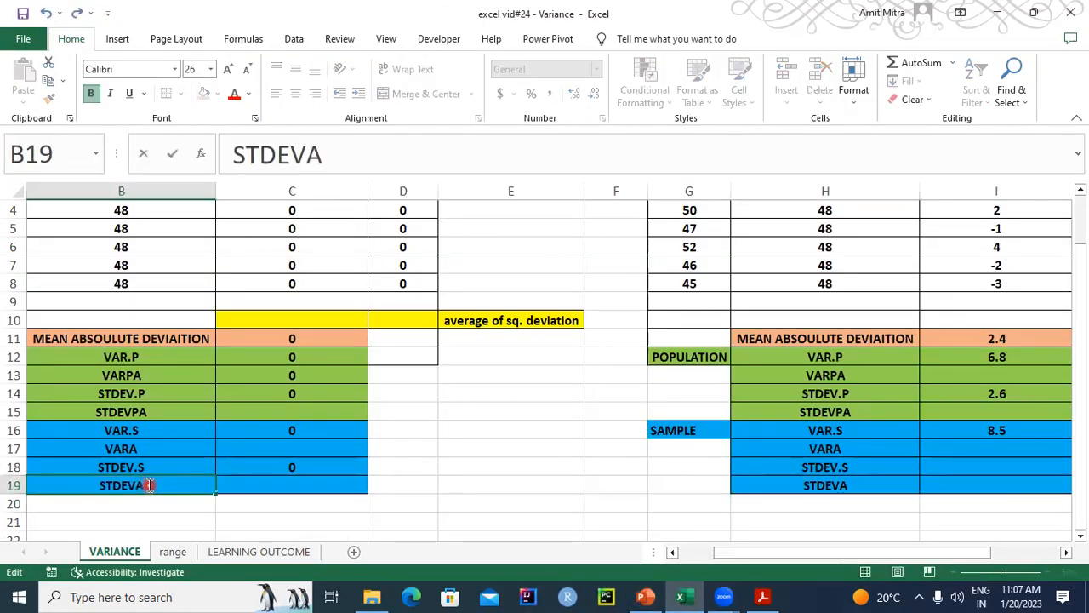
left_click(194, 519)
- Calculate the Group 2 sample standard deviation in I18 with the formula =STDEV.S(G4:G8)
left_click_drag(779, 557, 847, 553)
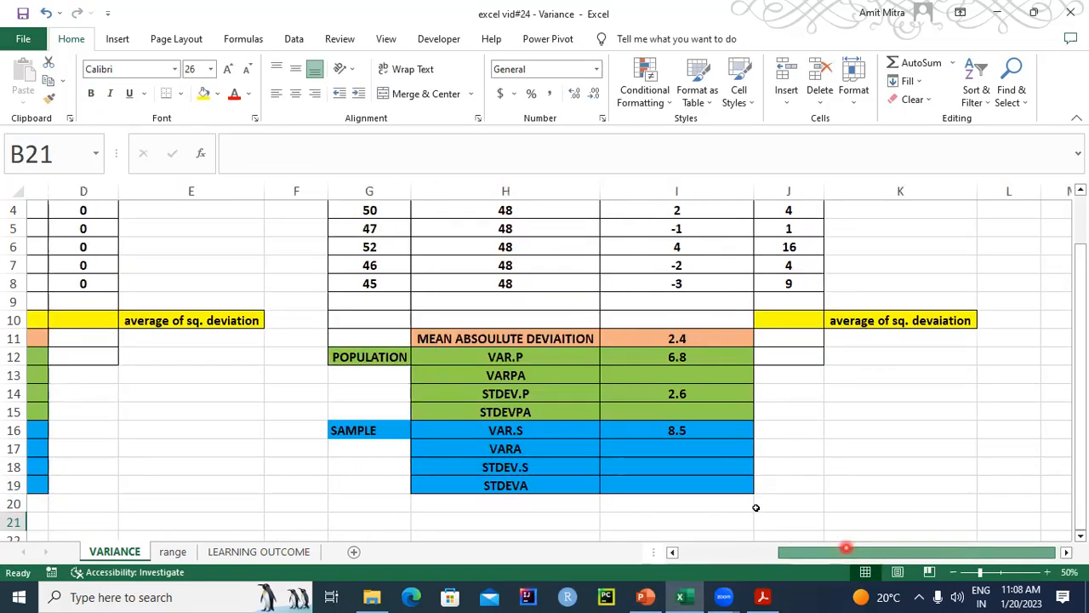
left_click(668, 463)
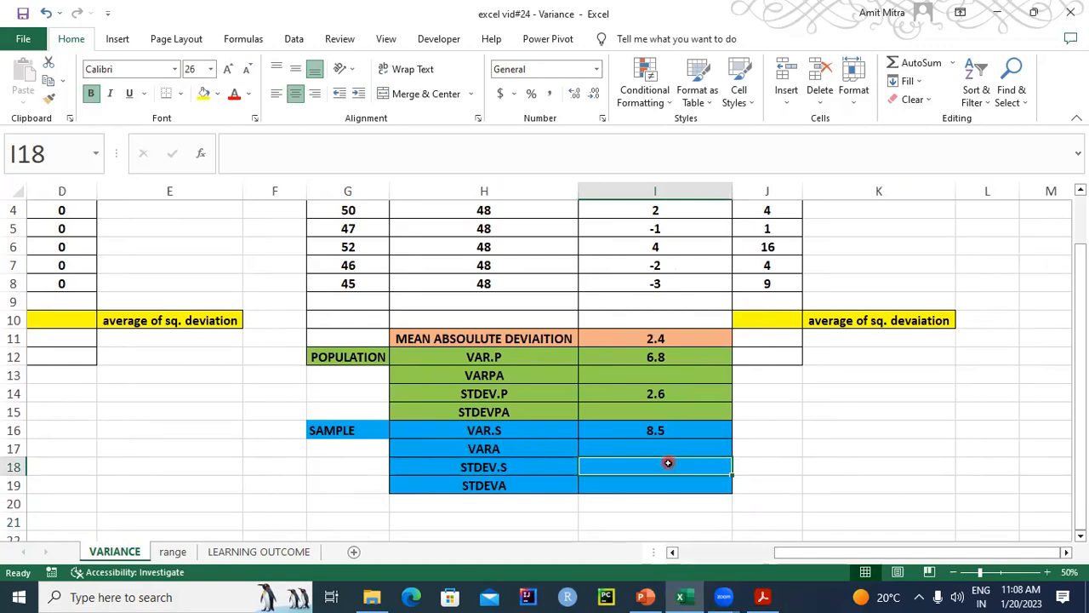
type("S")
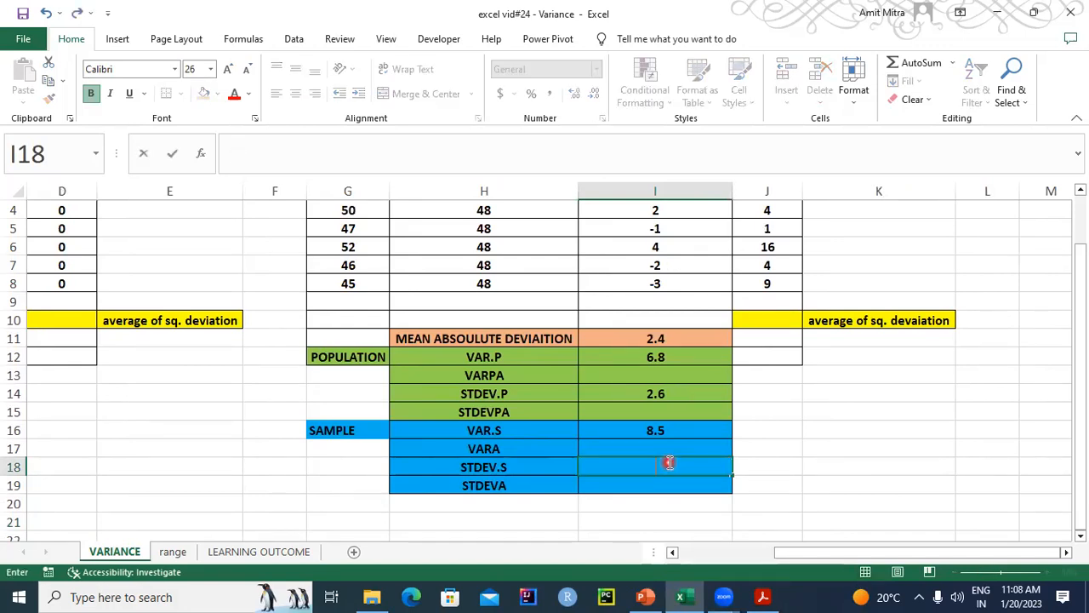
type("=STE")
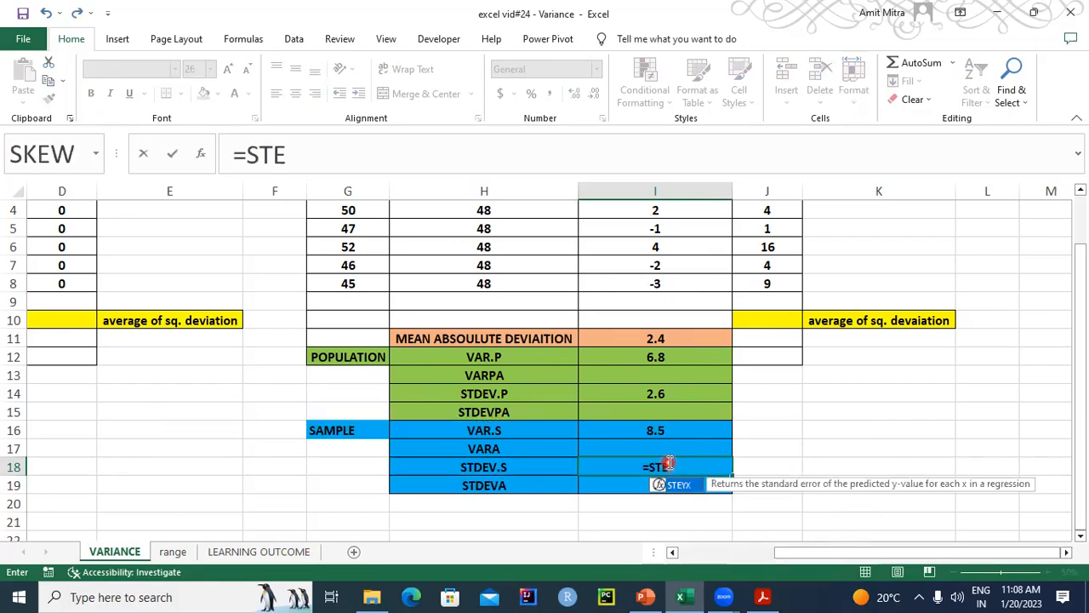
key("BackSpace")
type("DEV.S")
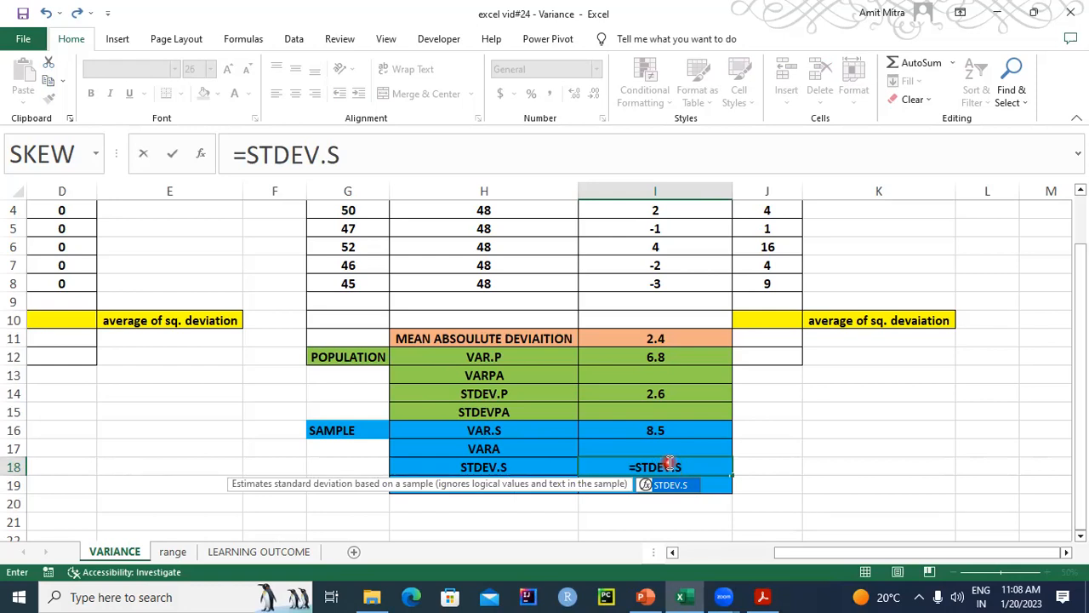
key("ctrl+a")
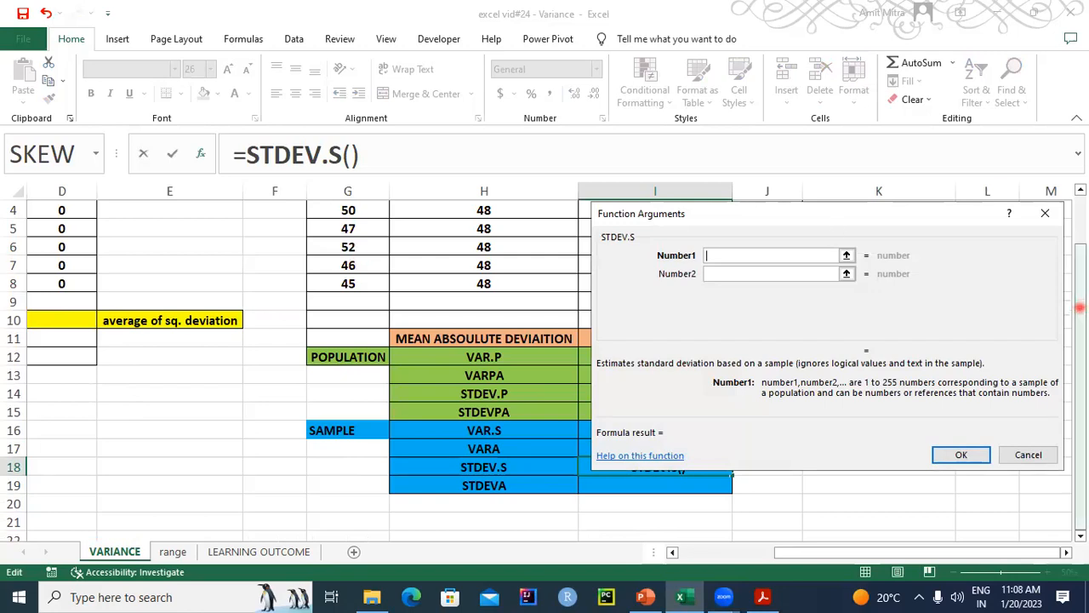
scroll(1080, 308, "up", 1)
left_click_drag(348, 281, 349, 356)
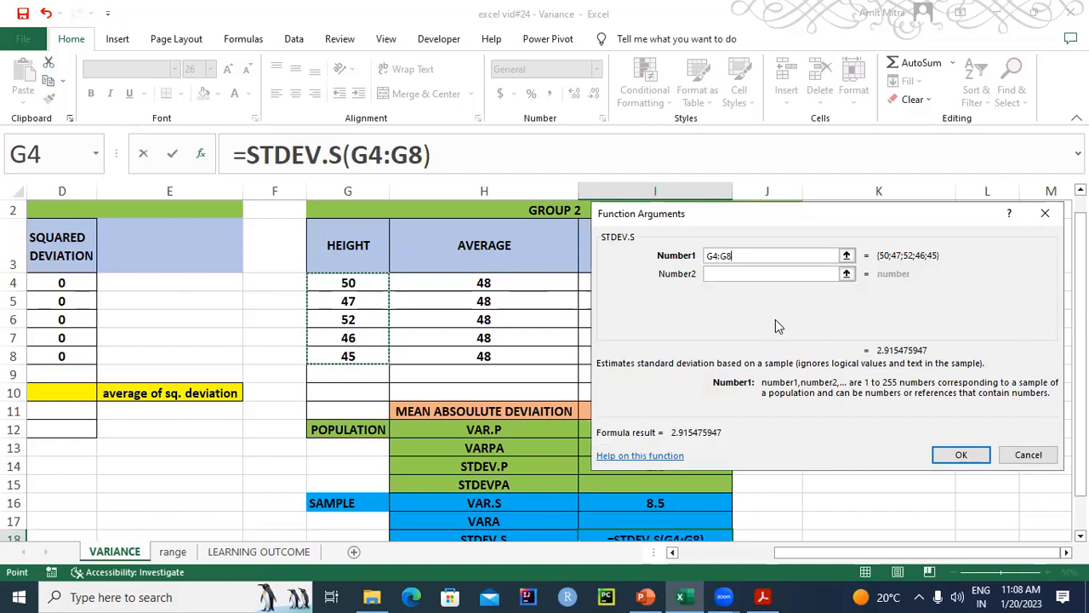
left_click(960, 455)
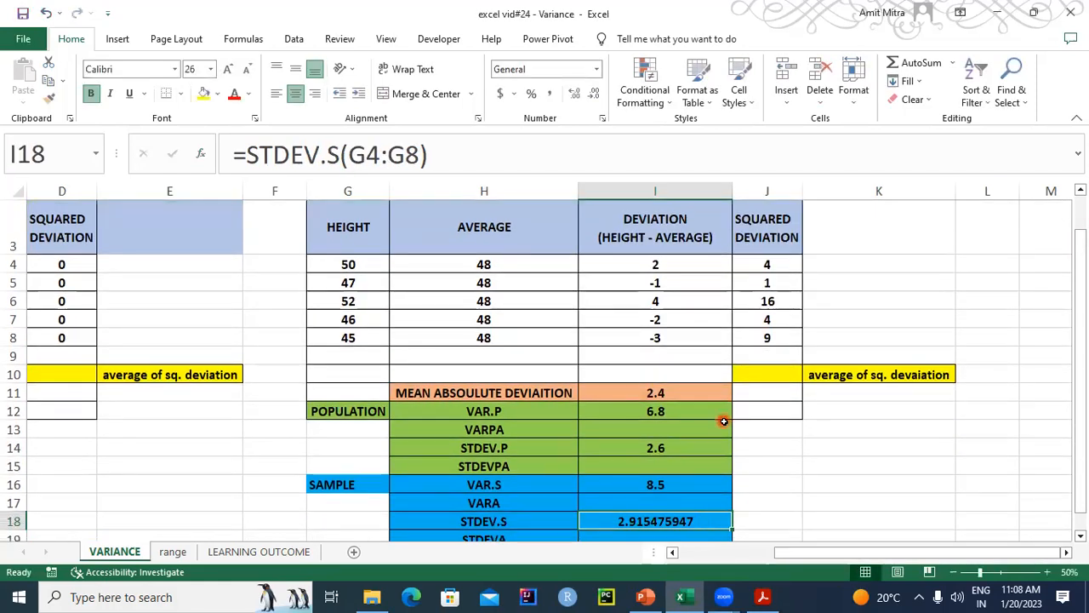
- Reduce the Group 2 sample standard deviation in I18 to one decimal place
left_click(594, 94)
left_click(594, 94)
left_click(594, 93)
left_click(594, 93)
left_click(594, 93)
left_click(594, 94)
left_click(594, 93)
left_click(594, 94)
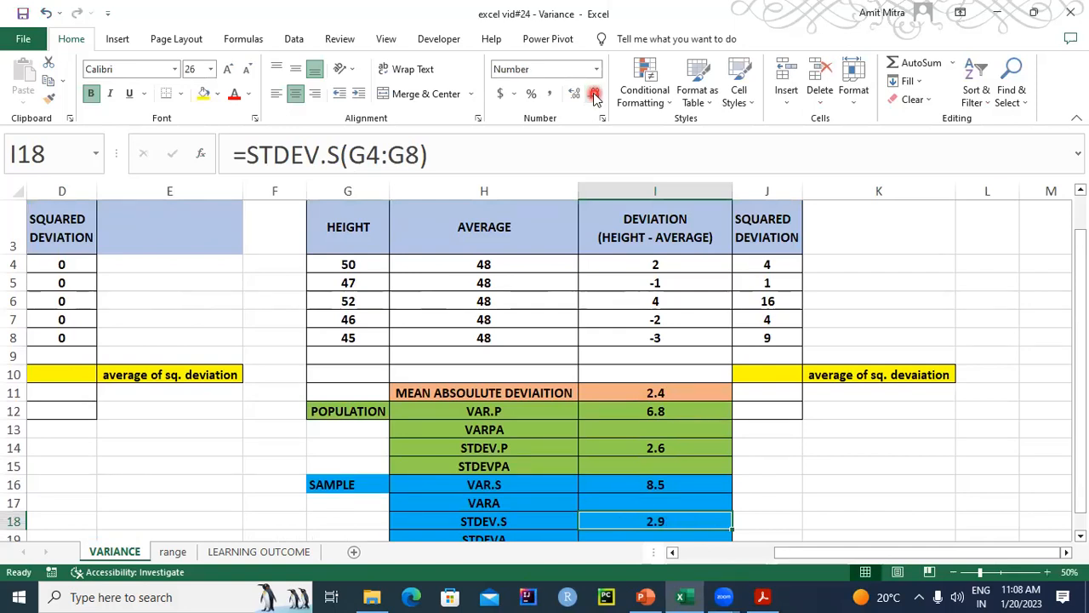
- Compare the Group 2 and Group 1 variance and standard deviation results, and check the standard deviation definitions on the PowerPoint slide
left_click_drag(1075, 366, 1077, 374)
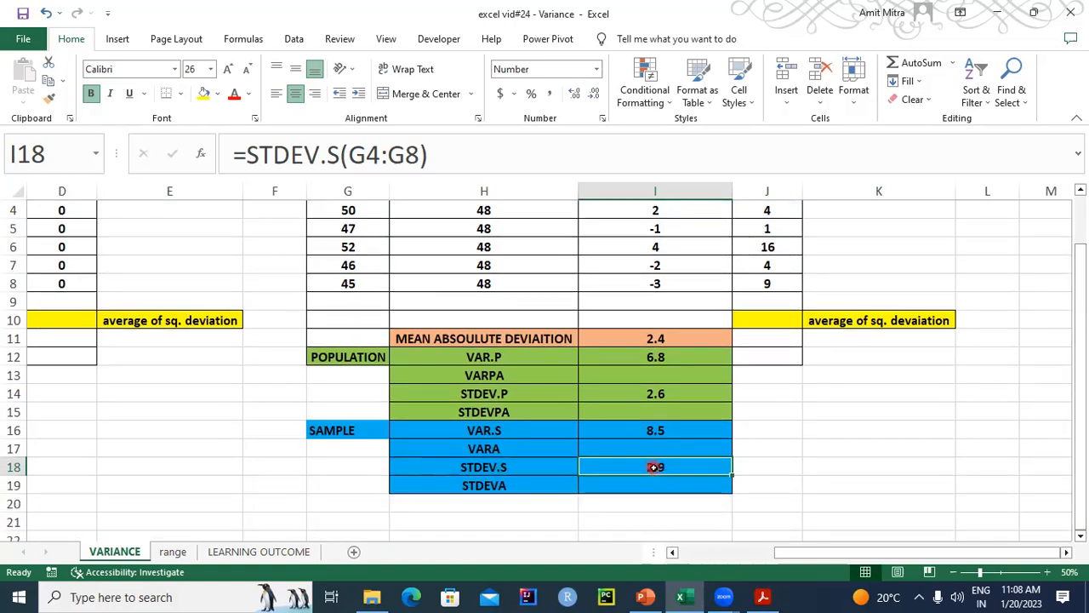
left_click_drag(787, 552, 689, 551)
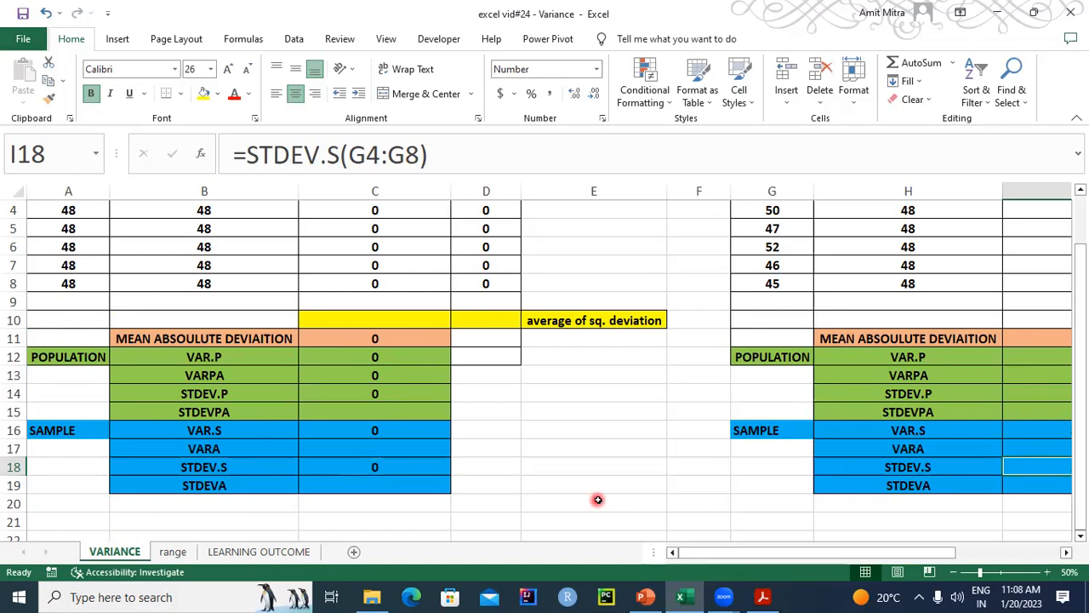
left_click(647, 596)
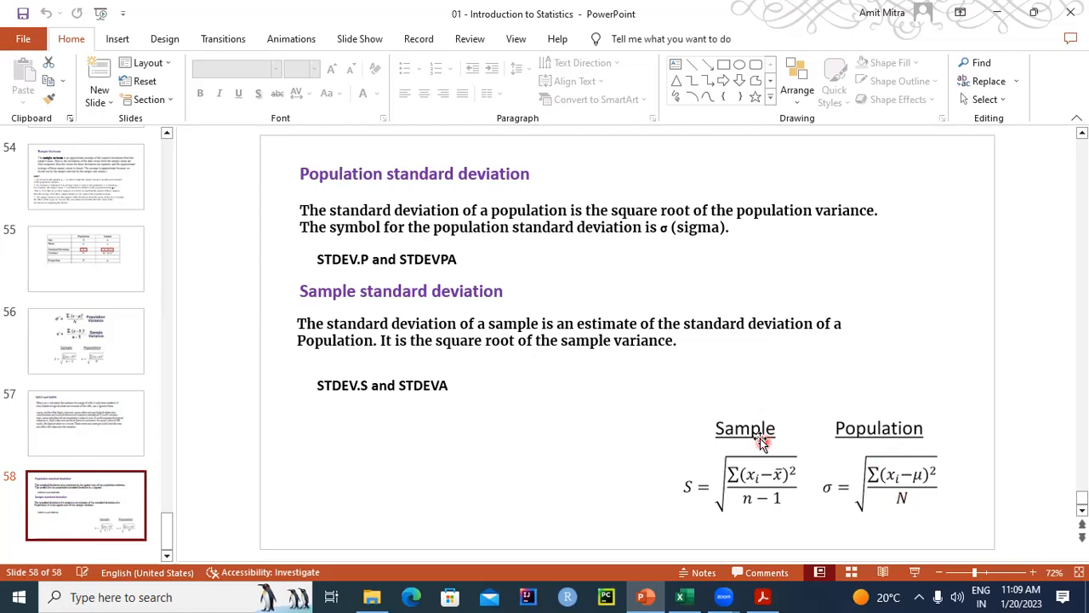
left_click(648, 592)
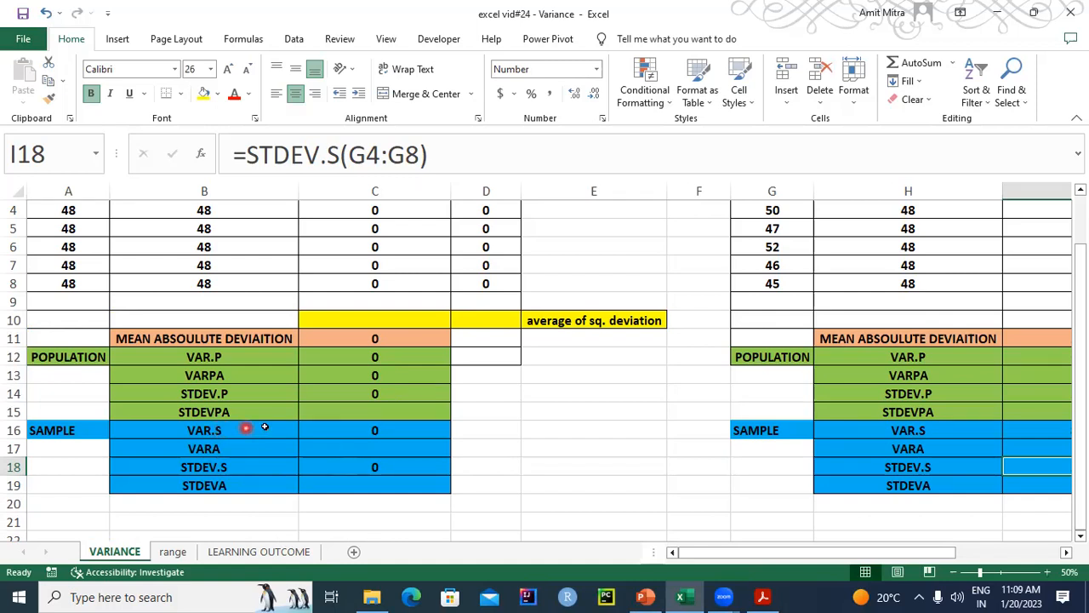
scroll(1081, 383, "up", 1)
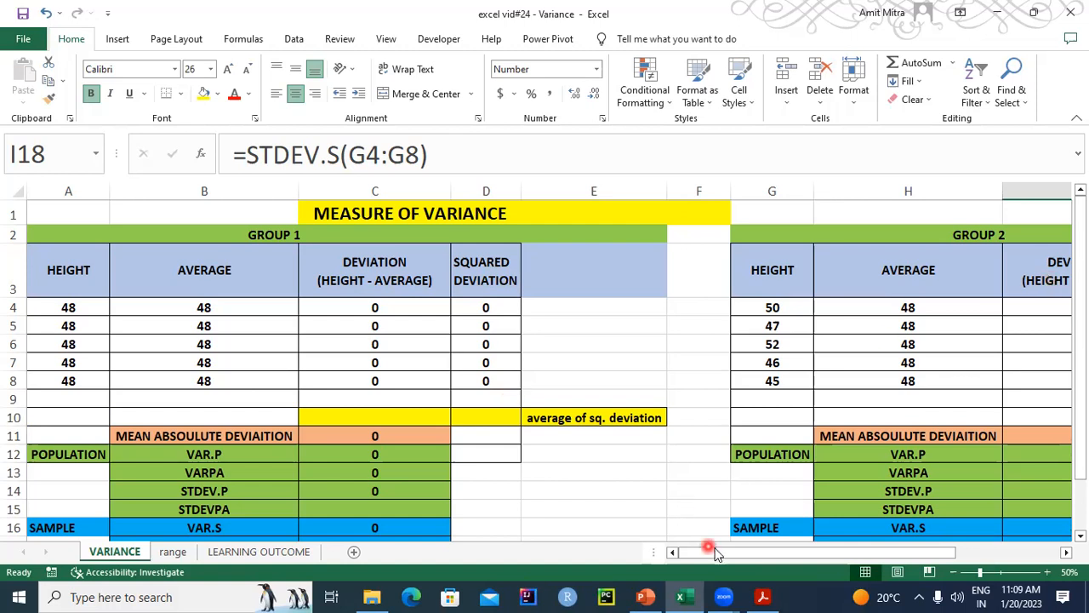
left_click_drag(715, 554, 694, 559)
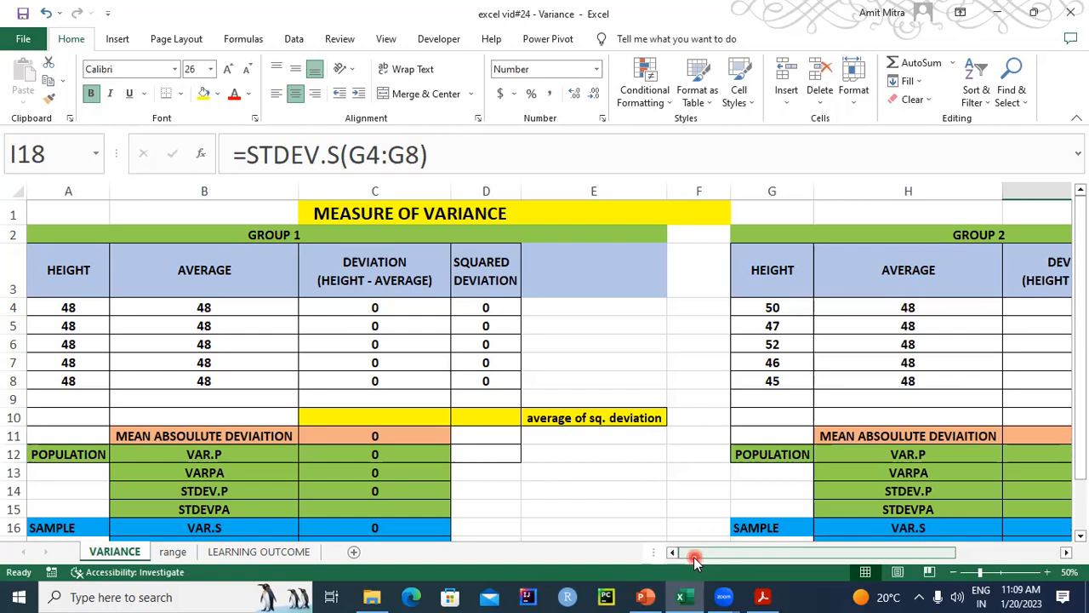